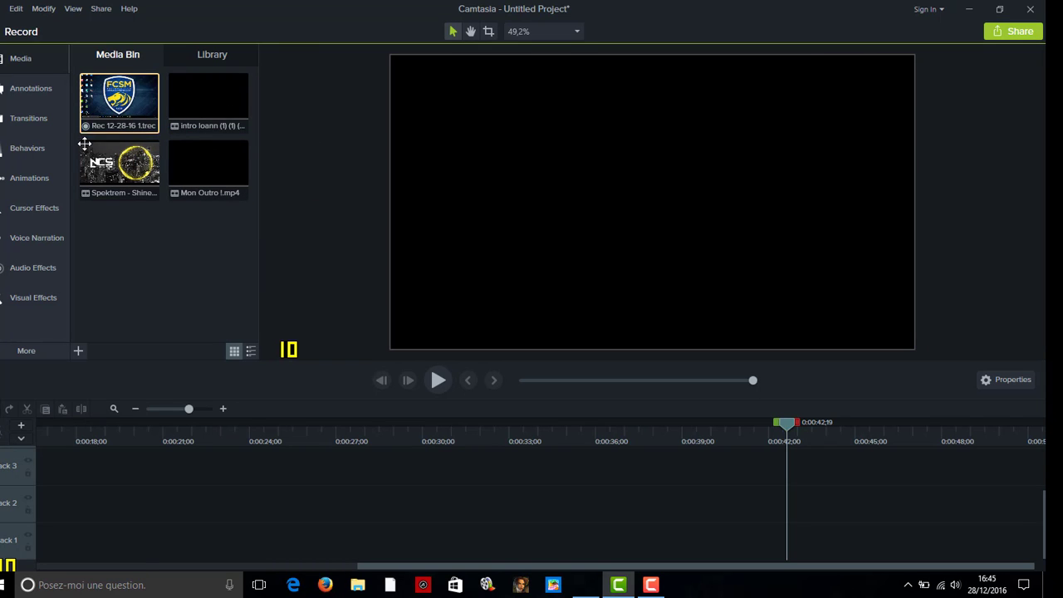
pyautogui.moveTo(145, 184); pyautogui.dragTo(182, 547)
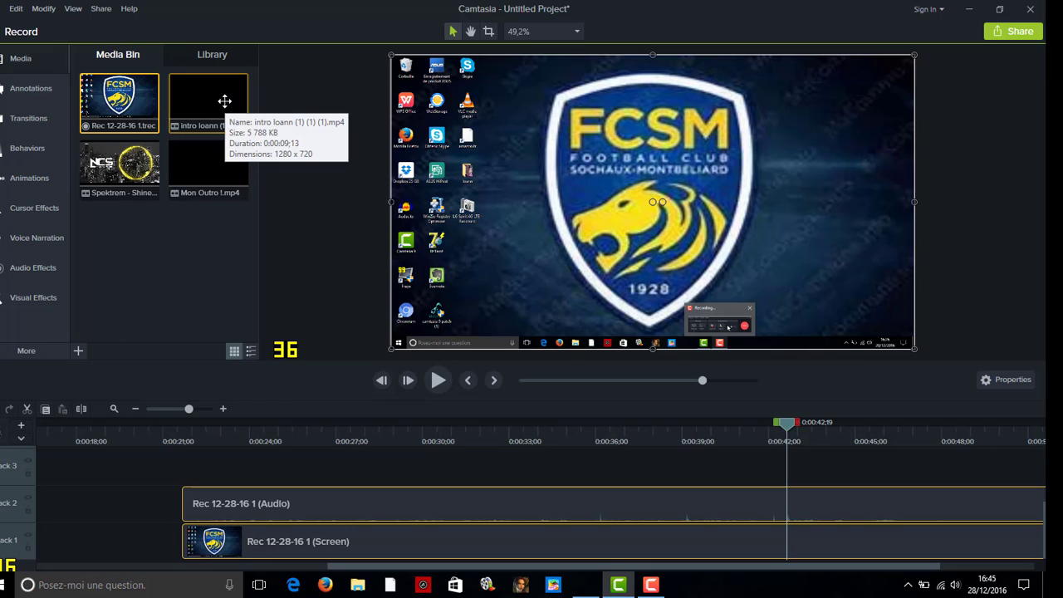
pyautogui.moveTo(337, 497); pyautogui.dragTo(352, 579)
pyautogui.press('Delete')
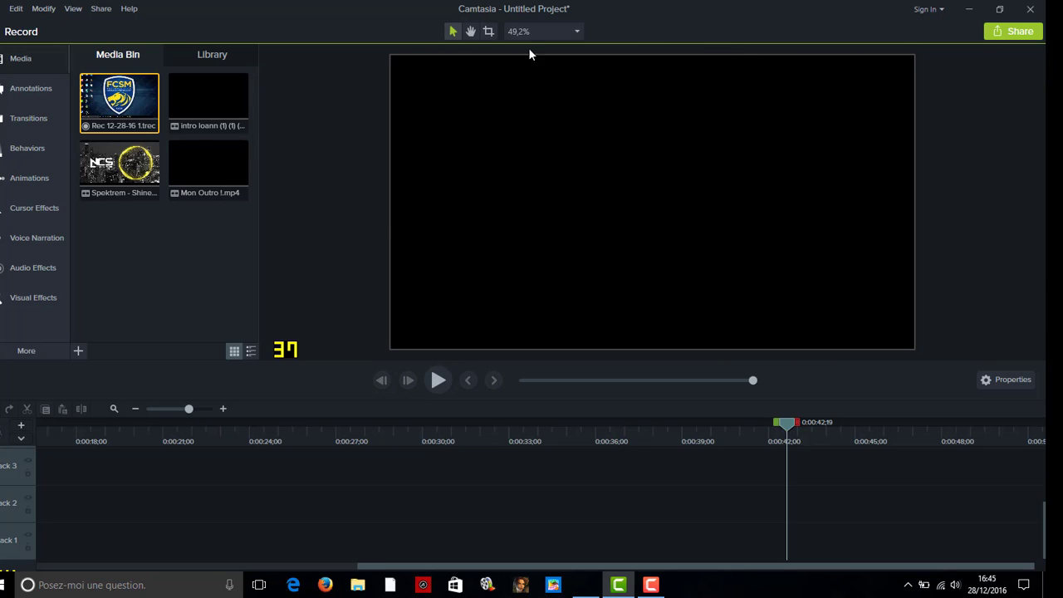
pyautogui.moveTo(786, 428); pyautogui.dragTo(674, 336)
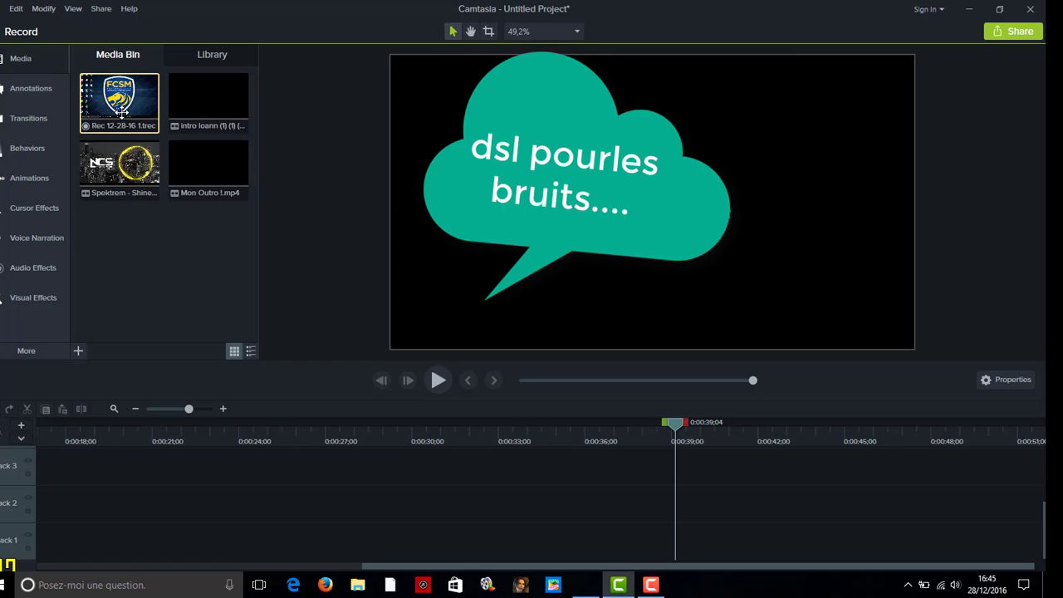
pyautogui.hotkey('alt', 'f')
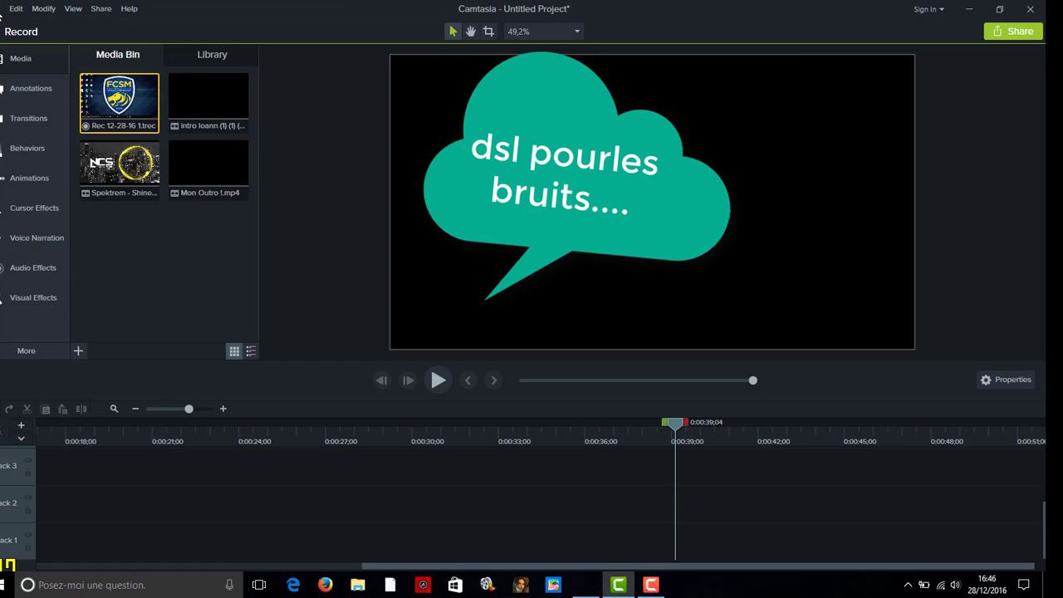
pyautogui.hotkey('alt', 'f')
pyautogui.moveTo(108, 160)
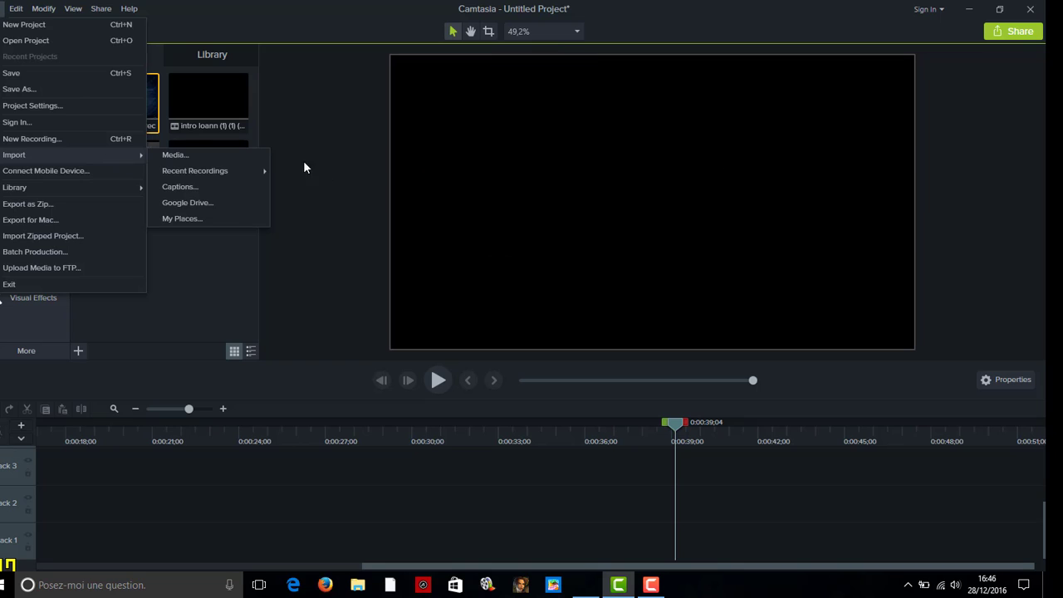
pyautogui.click(334, 137)
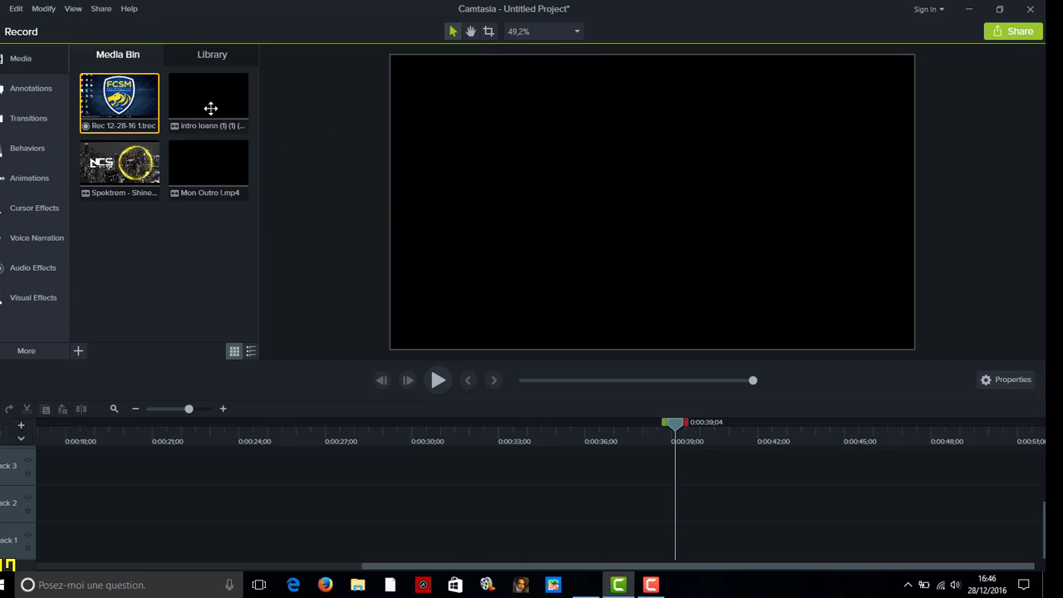
# - Place the Rec 12-28-16 1 recording on tracks 1 and 2 and the intro clip at the start of track 3
pyautogui.moveTo(121, 110)
pyautogui.mouseDown()
pyautogui.moveTo(199, 265)
pyautogui.moveTo(241, 473)
pyautogui.moveTo(227, 517)
pyautogui.moveTo(186, 553)
pyautogui.moveTo(142, 551)
pyautogui.moveTo(219, 510)
pyautogui.moveTo(184, 252)
pyautogui.moveTo(143, 91)
pyautogui.moveTo(124, 106)
pyautogui.mouseUp()
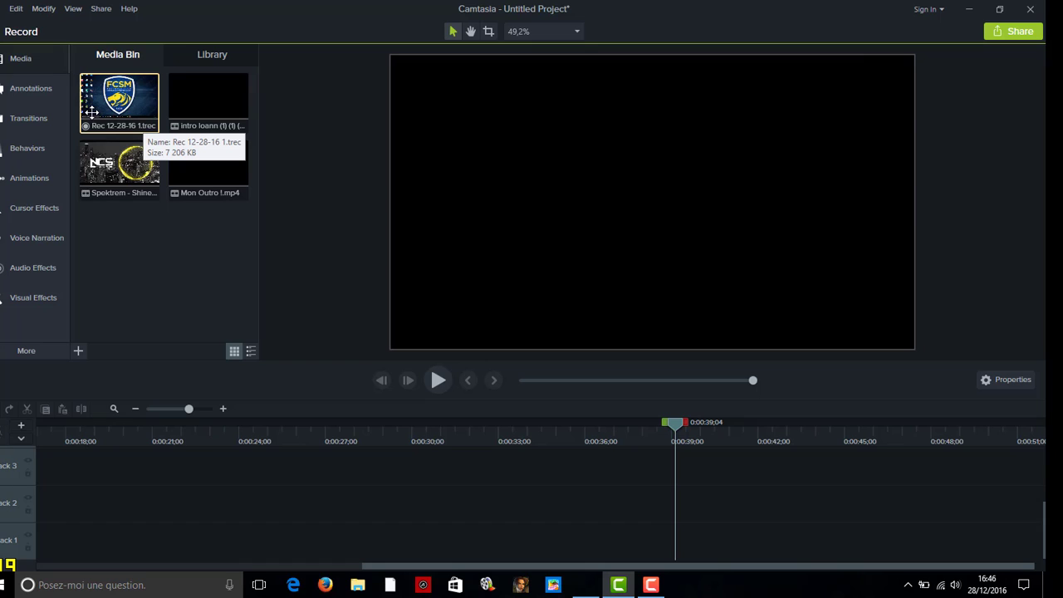
pyautogui.moveTo(108, 100); pyautogui.dragTo(133, 540)
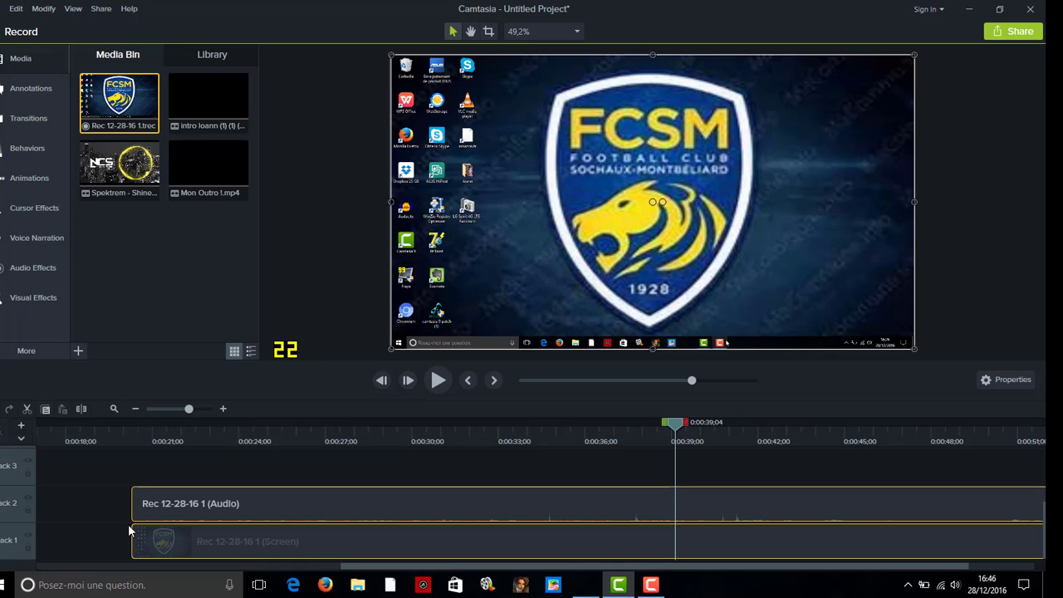
pyautogui.moveTo(170, 106); pyautogui.dragTo(100, 448)
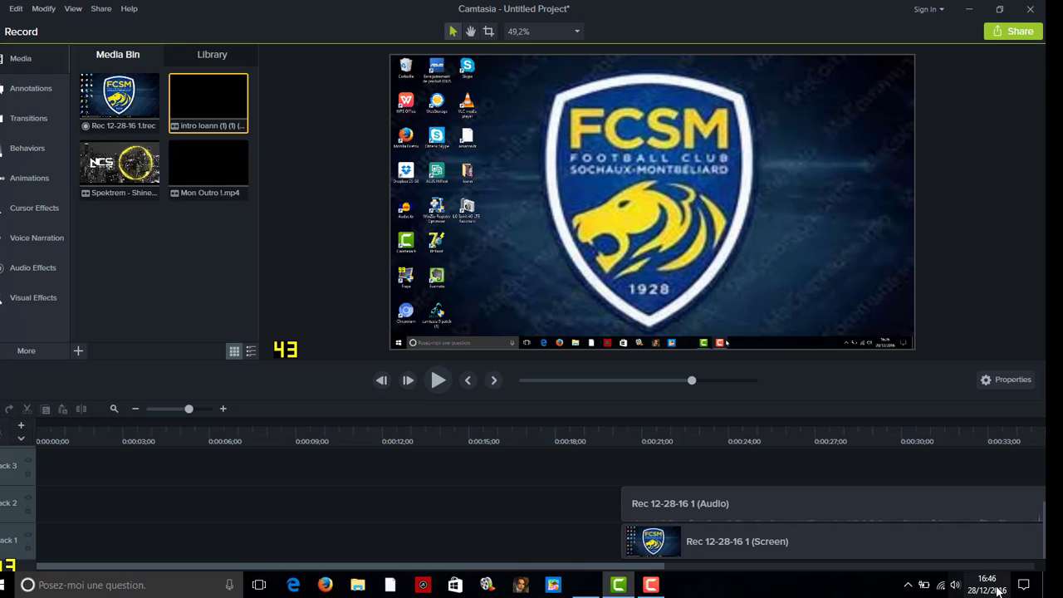
pyautogui.moveTo(59, 540); pyautogui.dragTo(99, 465)
# - Move the recording's audio and screen clips earlier so both start right where the intro clip ends
pyautogui.moveTo(764, 511); pyautogui.dragTo(442, 518)
pyautogui.moveTo(764, 553); pyautogui.dragTo(459, 562)
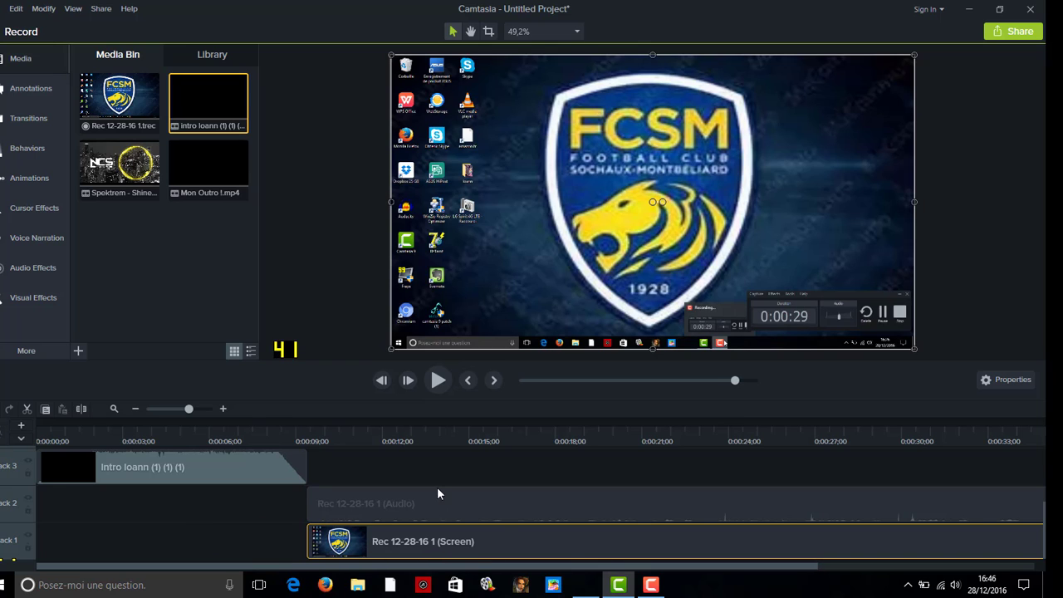
pyautogui.click(464, 515)
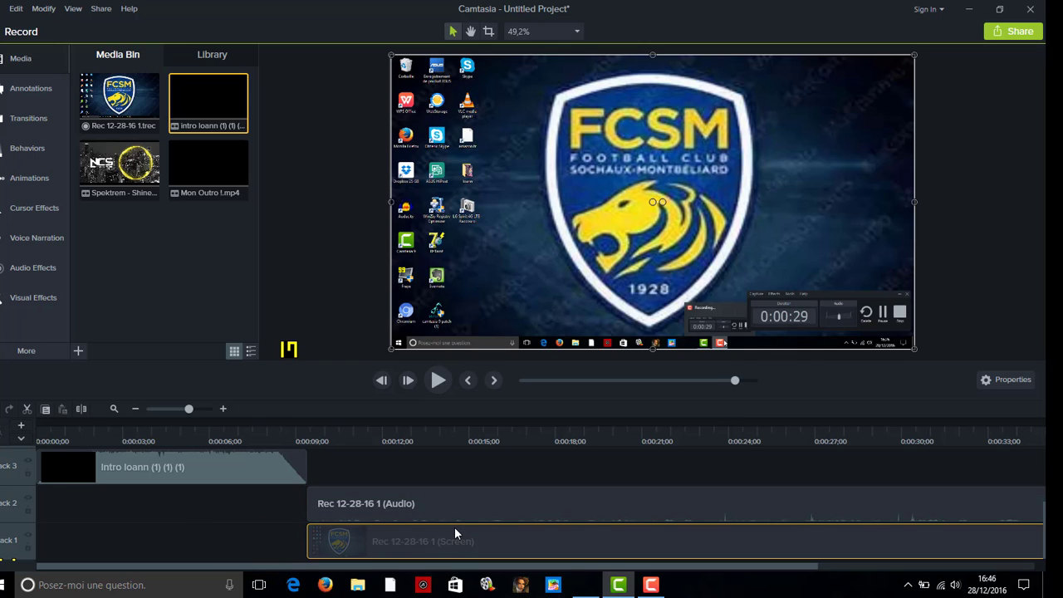
pyautogui.click(455, 527)
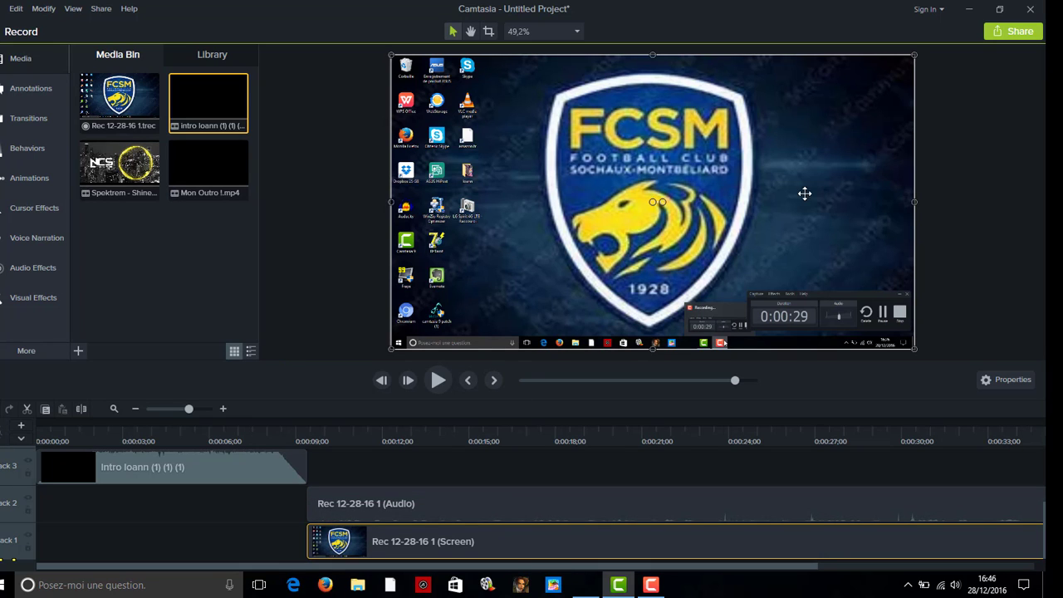
pyautogui.moveTo(914, 55); pyautogui.dragTo(834, 99)
pyautogui.moveTo(817, 163); pyautogui.dragTo(752, 187)
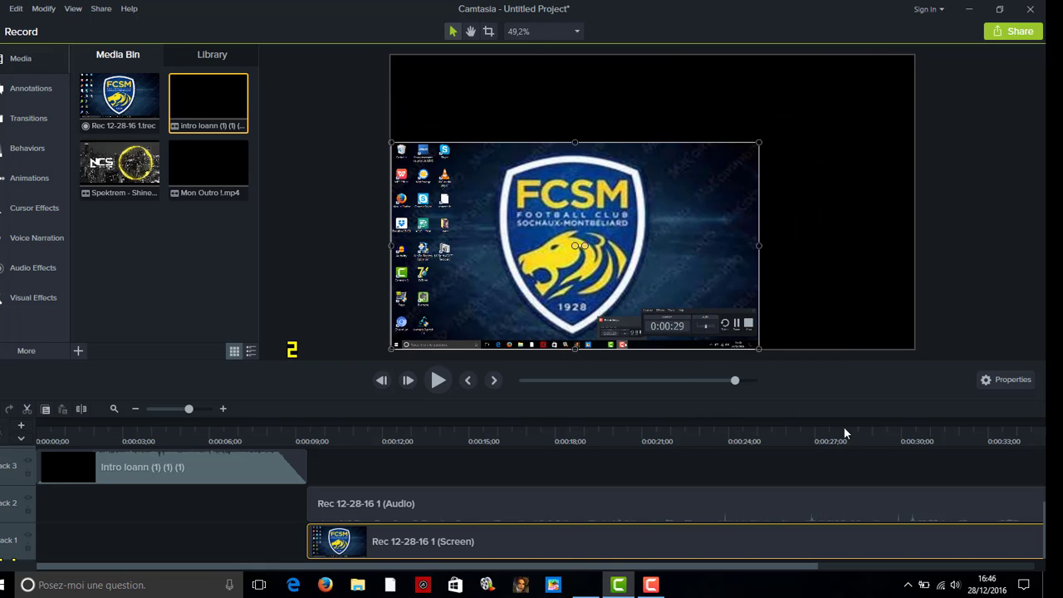
pyautogui.moveTo(759, 142); pyautogui.dragTo(913, 55)
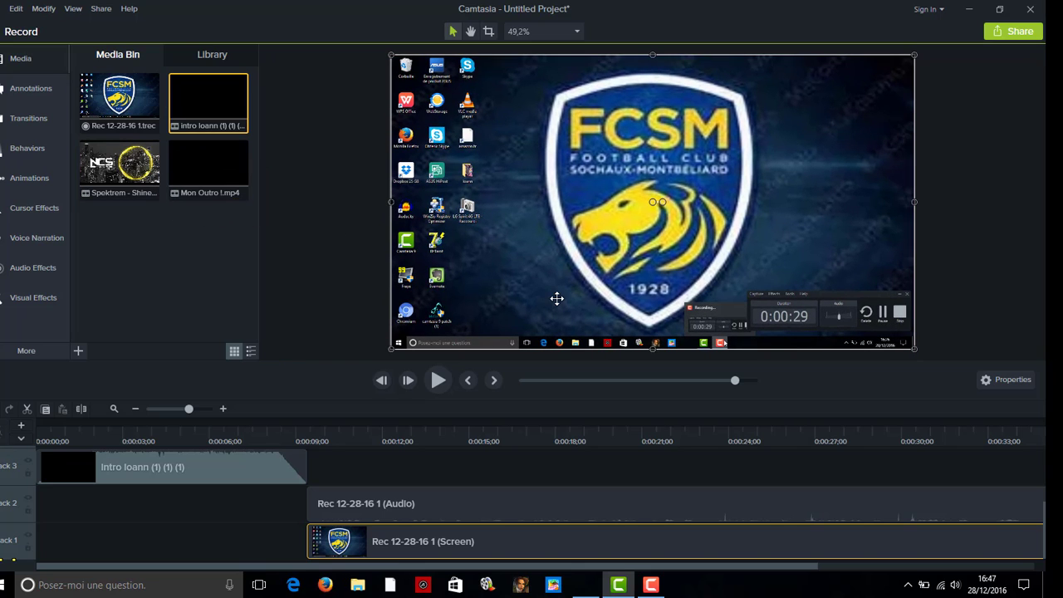
# - Add the purple speech bubble callout in the Basic style to track 3, directly after the intro clip
pyautogui.click(35, 87)
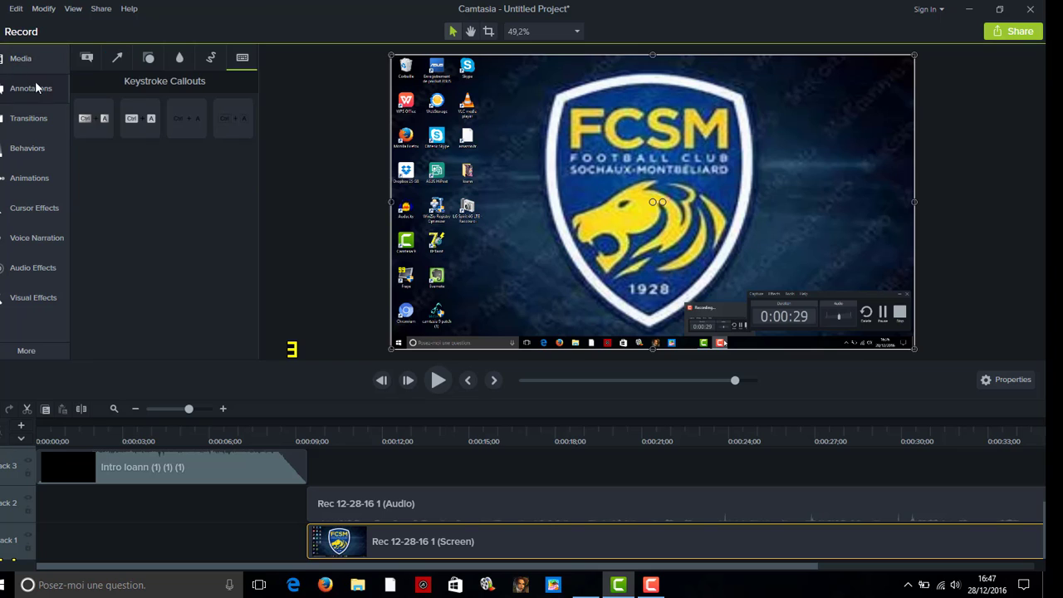
pyautogui.click(91, 59)
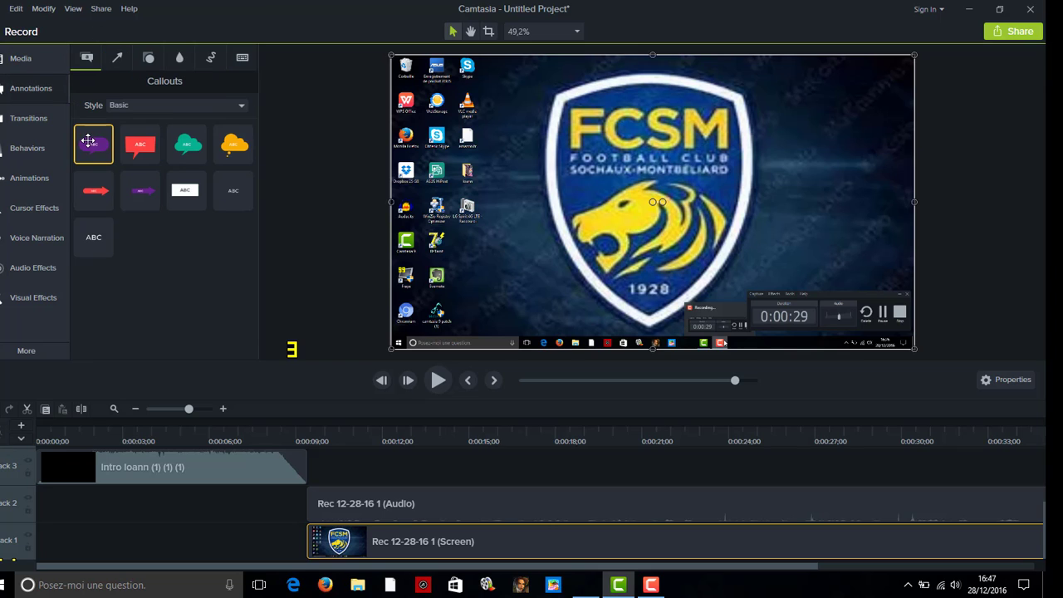
pyautogui.moveTo(93, 143)
pyautogui.mouseDown()
pyautogui.moveTo(524, 516)
pyautogui.moveTo(409, 475)
pyautogui.moveTo(310, 475)
pyautogui.moveTo(322, 482)
pyautogui.mouseUp()
pyautogui.moveTo(619, 213); pyautogui.dragTo(624, 214)
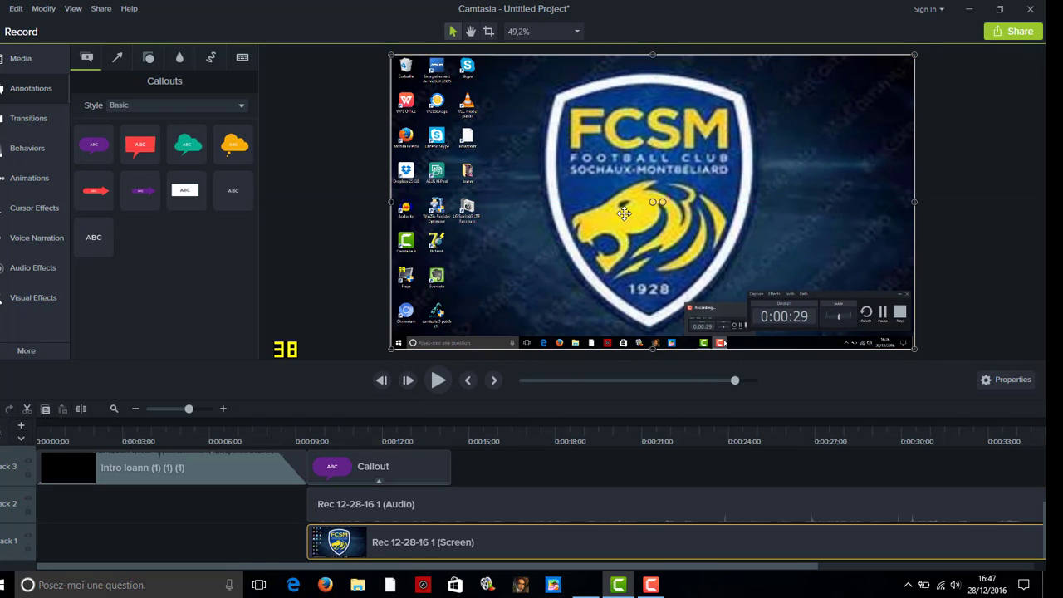
pyautogui.click(390, 478)
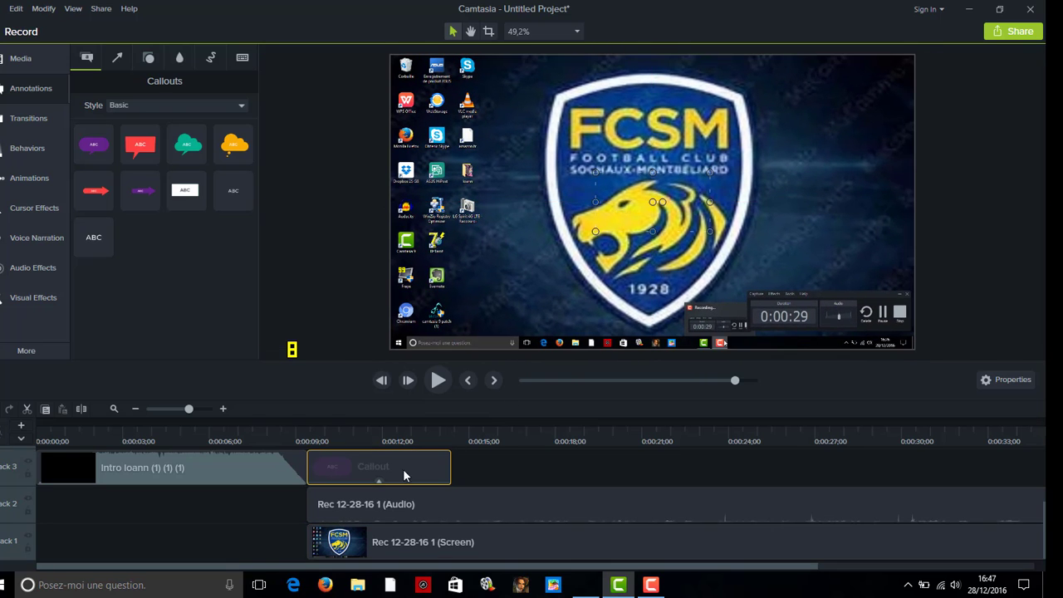
pyautogui.click(648, 230)
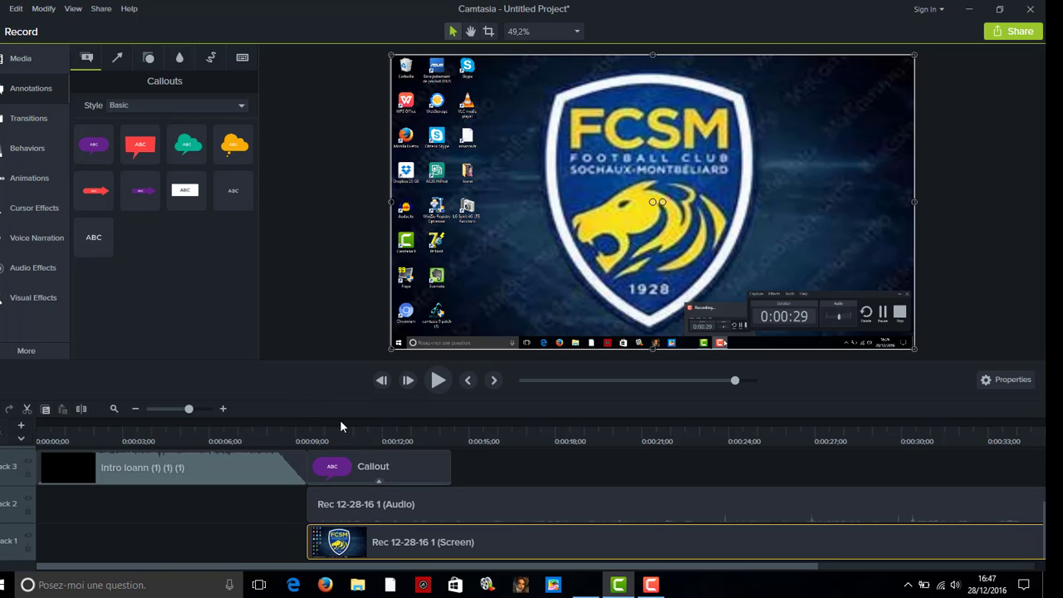
# - Play the beginning of the callout briefly, pause on it and replace its text with "yolo"
pyautogui.moveTo(340, 427); pyautogui.dragTo(313, 434)
pyautogui.click(436, 381)
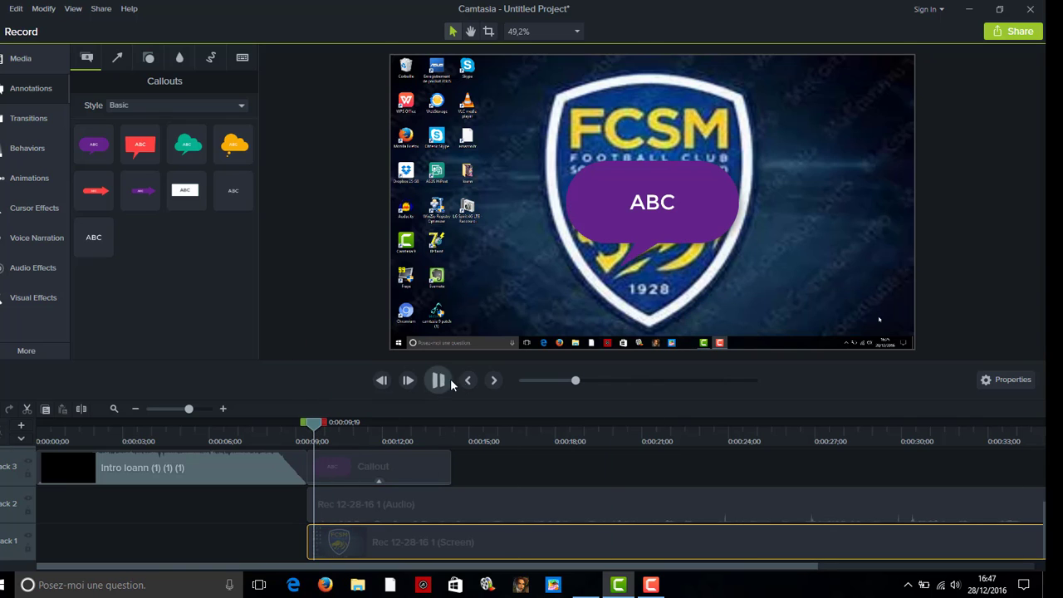
pyautogui.click(449, 381)
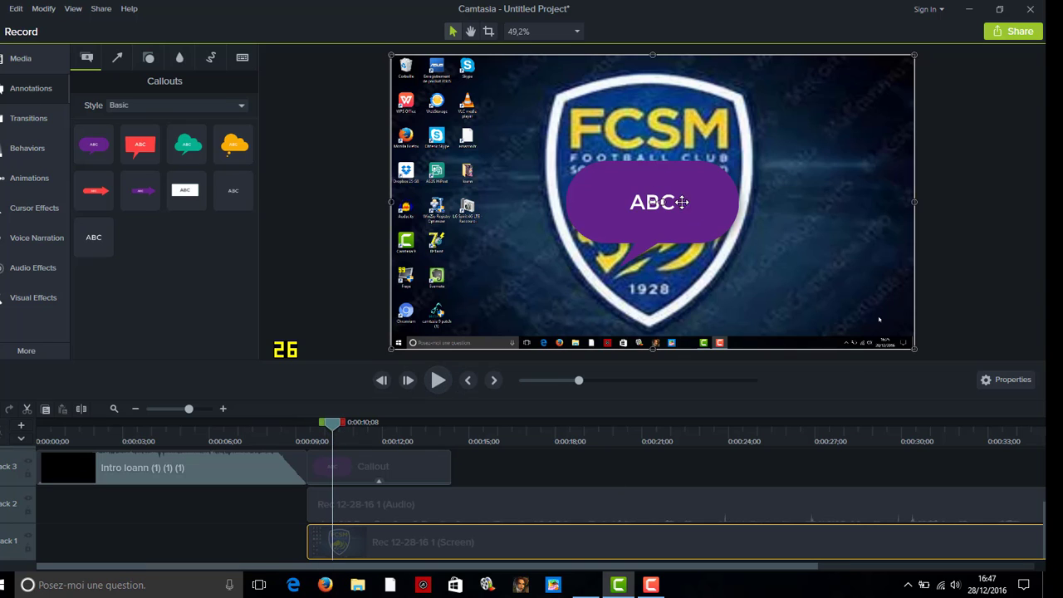
pyautogui.click(681, 214)
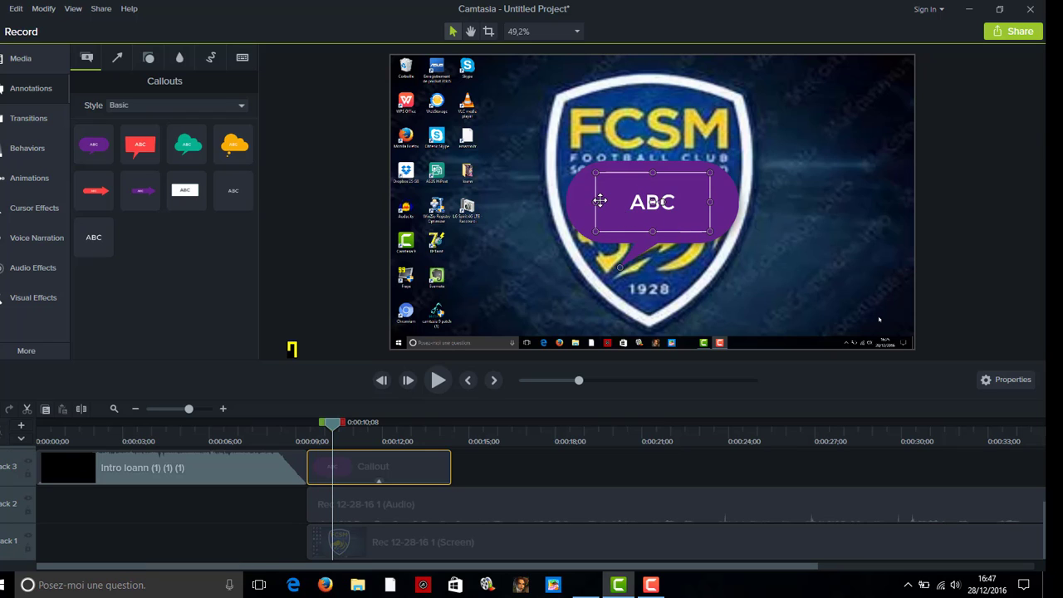
pyautogui.moveTo(596, 202); pyautogui.dragTo(593, 203)
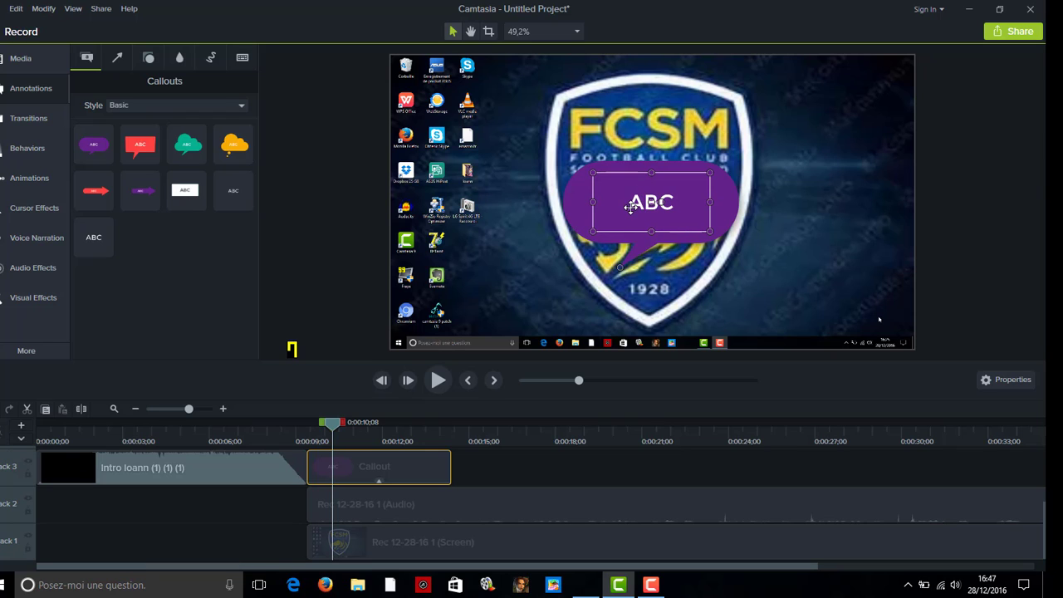
pyautogui.doubleClick(632, 207)
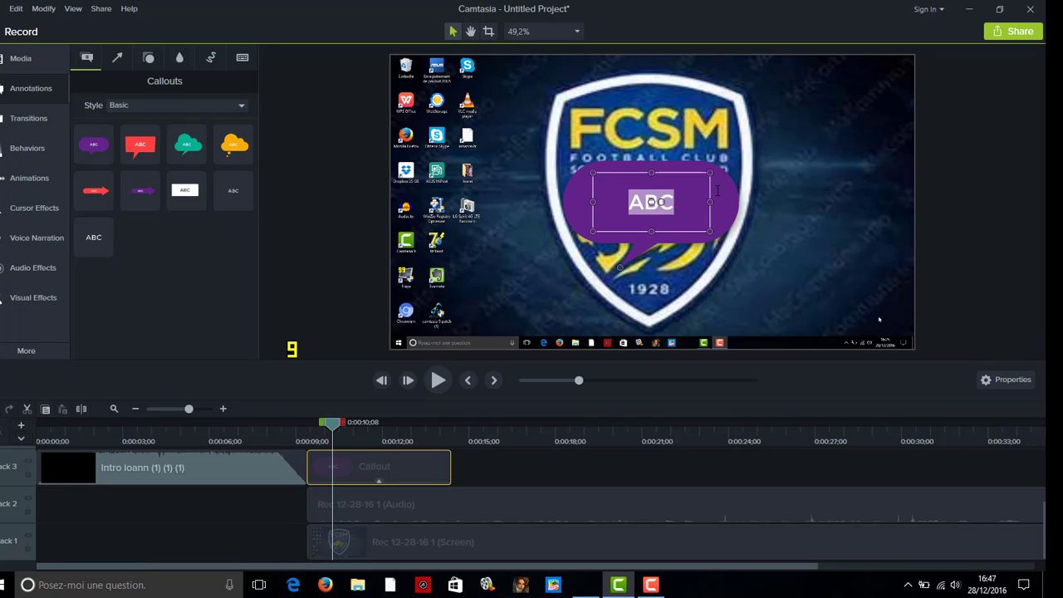
pyautogui.write('yolo')
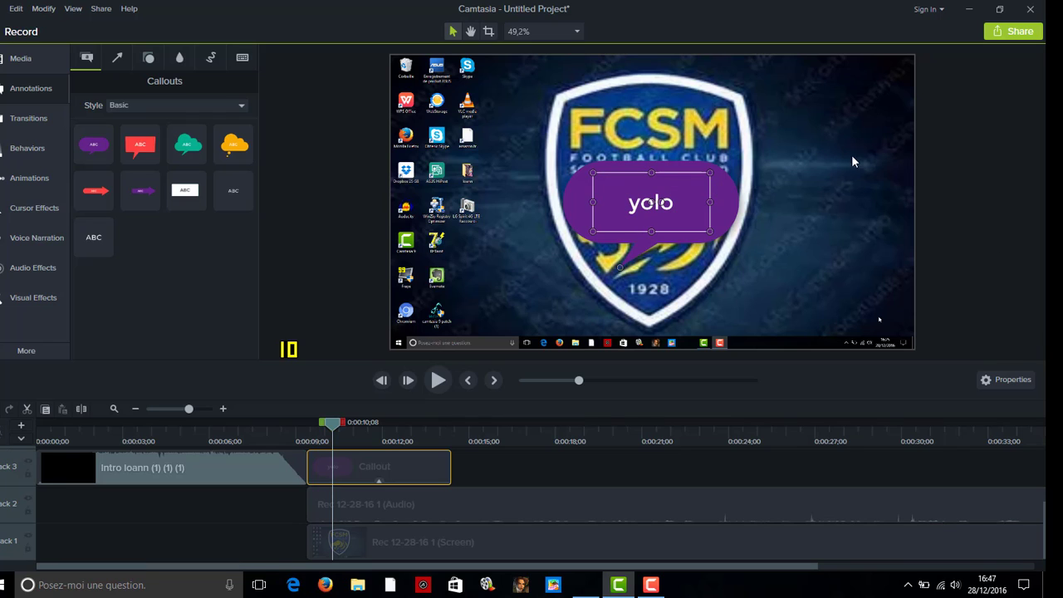
# - Enlarge the callout slightly on the canvas and realign the screen recording vertically with the canvas
pyautogui.moveTo(711, 174)
pyautogui.mouseDown()
pyautogui.moveTo(742, 133)
pyautogui.moveTo(716, 163)
pyautogui.mouseUp()
pyautogui.moveTo(696, 222); pyautogui.dragTo(696, 217)
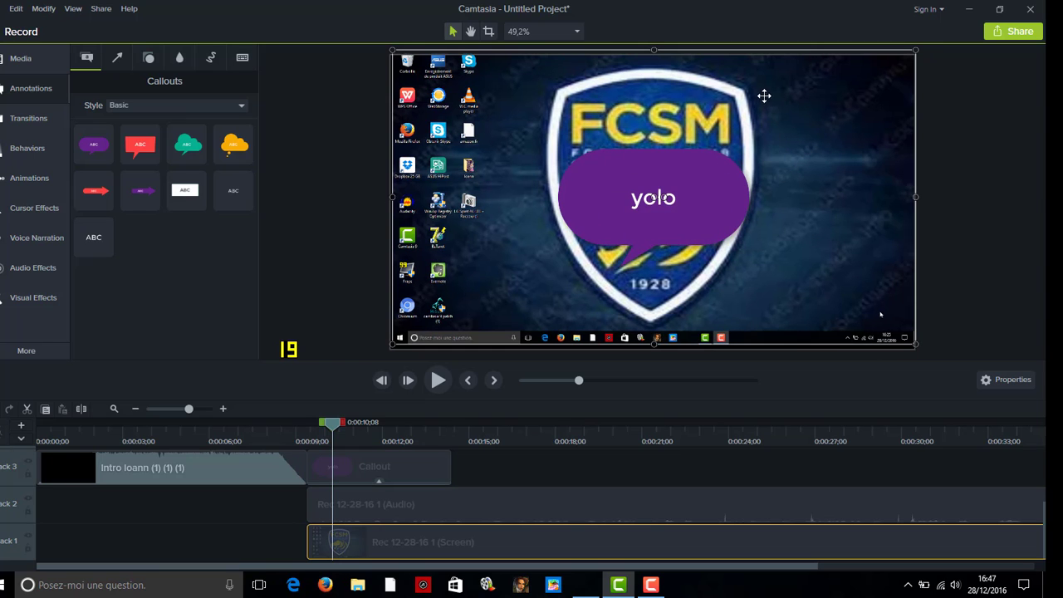
pyautogui.moveTo(764, 96)
pyautogui.mouseDown()
pyautogui.moveTo(753, 102)
pyautogui.moveTo(761, 113)
pyautogui.mouseUp()
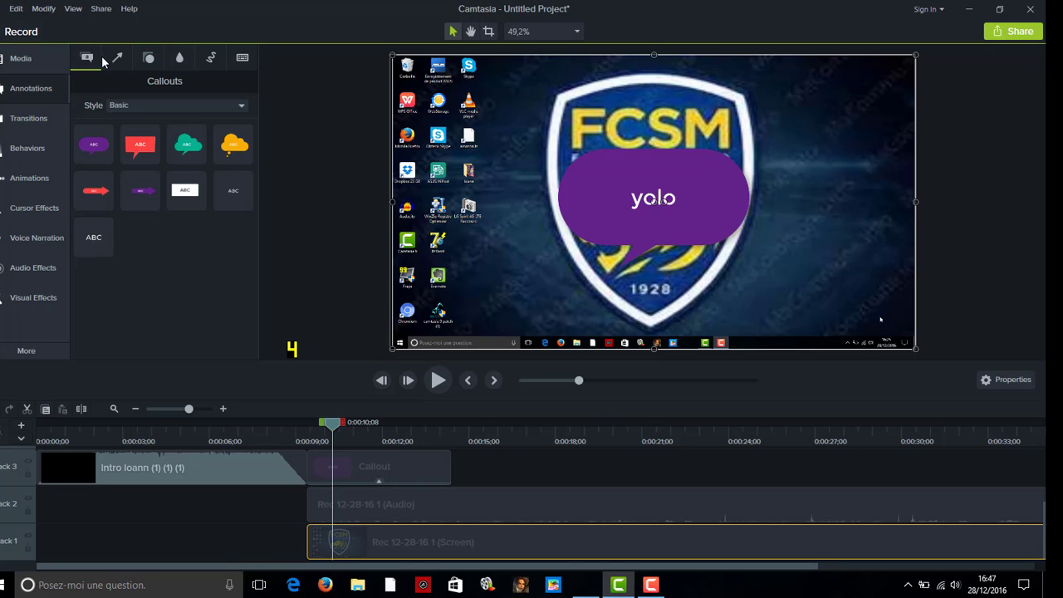
pyautogui.click(149, 57)
pyautogui.click(117, 57)
pyautogui.click(179, 57)
pyautogui.click(211, 57)
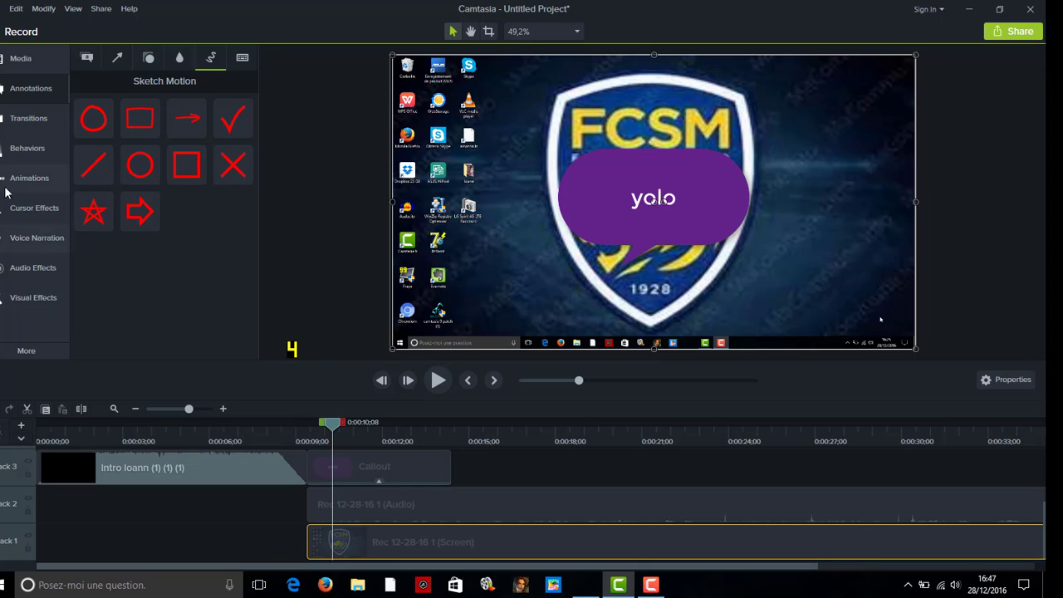
# - Add a transition to the start of the screen recording clip on track 1 and preview it
pyautogui.click(25, 121)
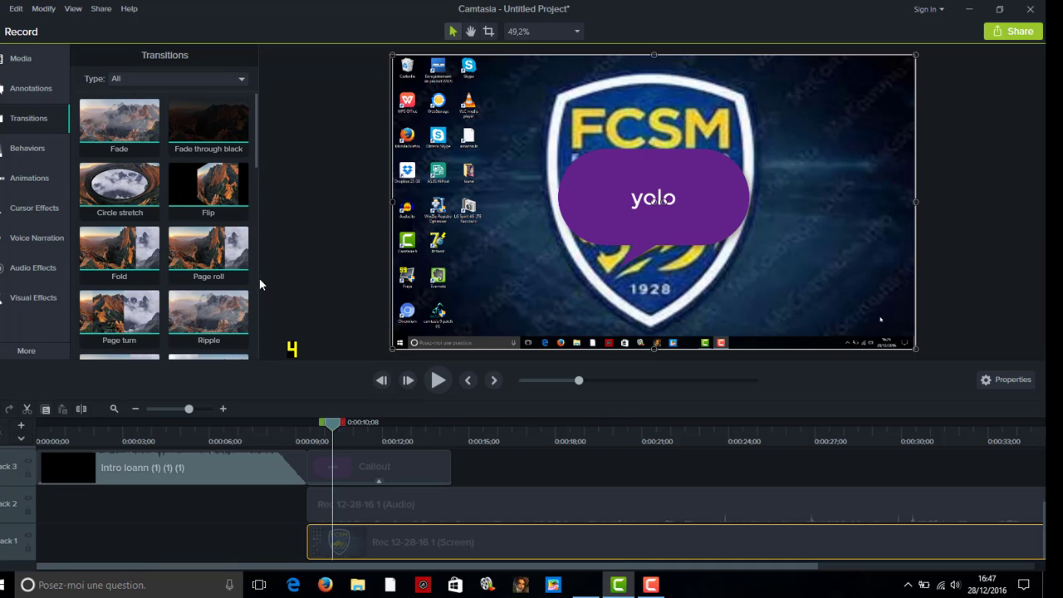
pyautogui.moveTo(235, 305); pyautogui.dragTo(319, 554)
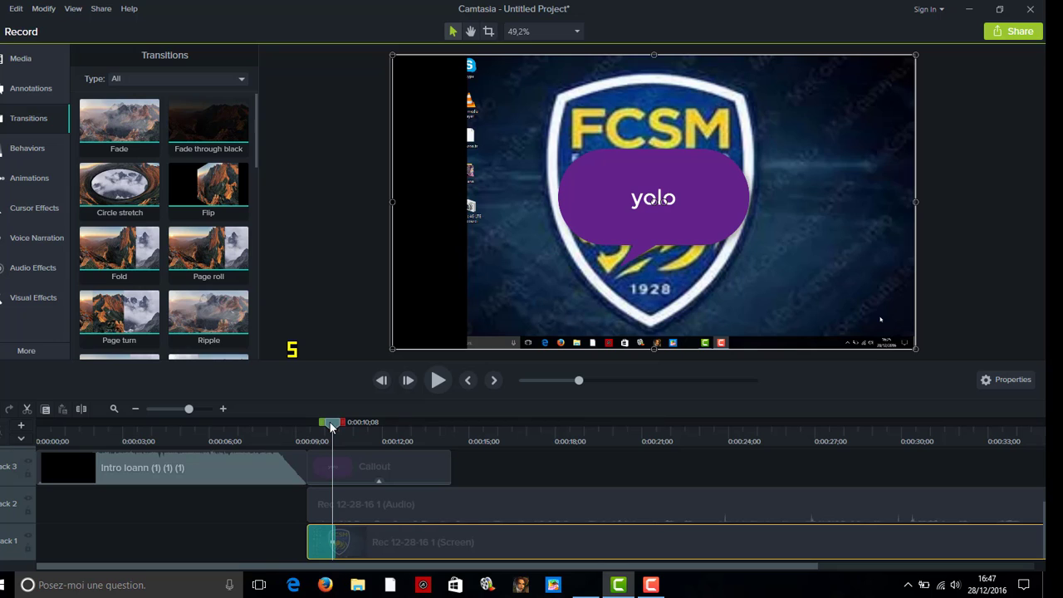
pyautogui.moveTo(331, 426); pyautogui.dragTo(303, 446)
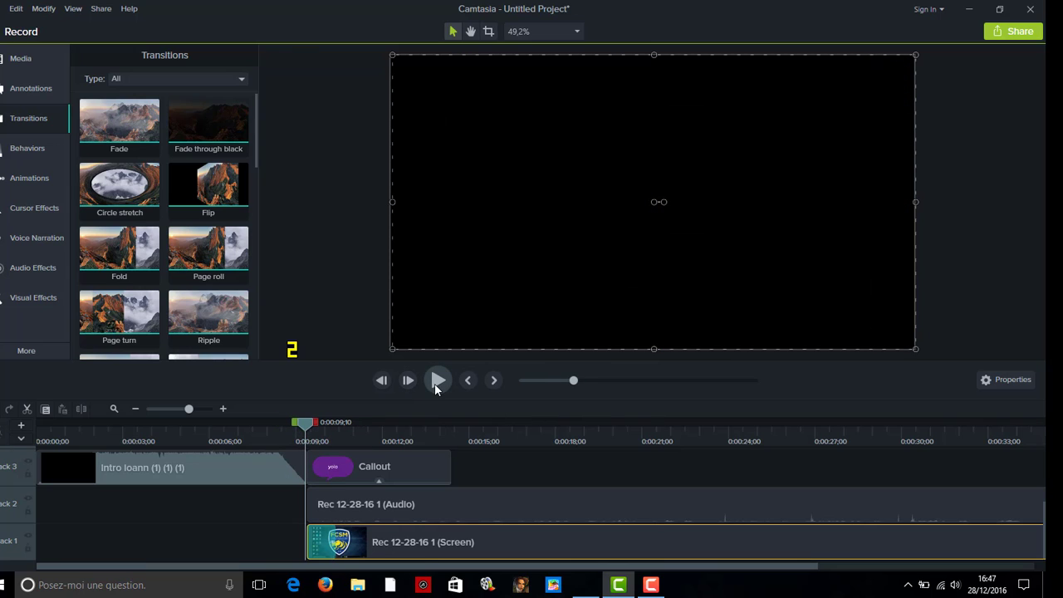
pyautogui.click(437, 381)
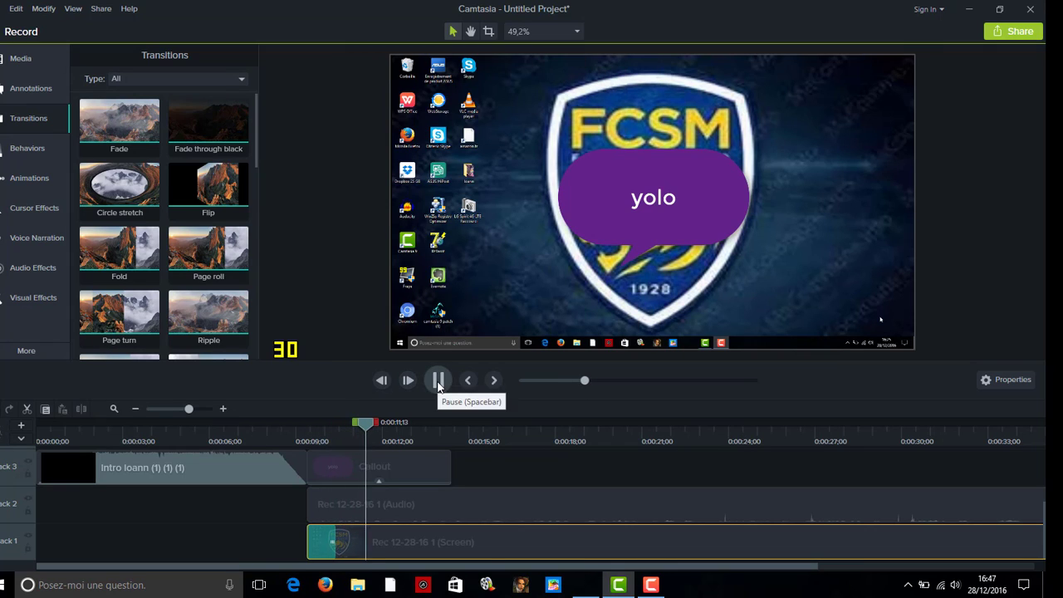
pyautogui.click(438, 380)
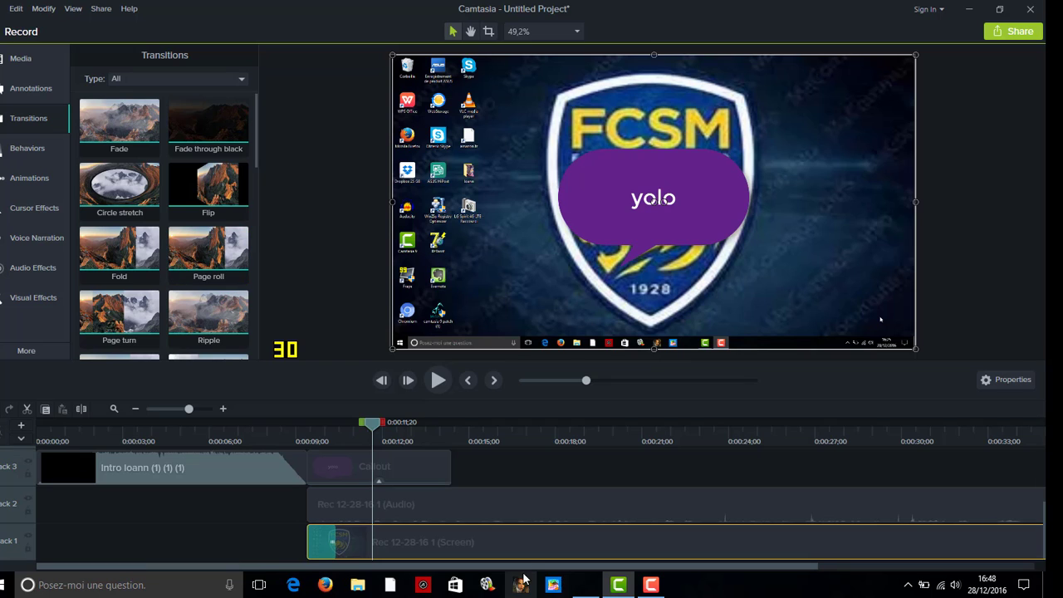
# - Add a Fade transition to the end of the screen recording clip on track 1
pyautogui.moveTo(541, 567); pyautogui.dragTo(759, 568)
pyautogui.click(109, 115)
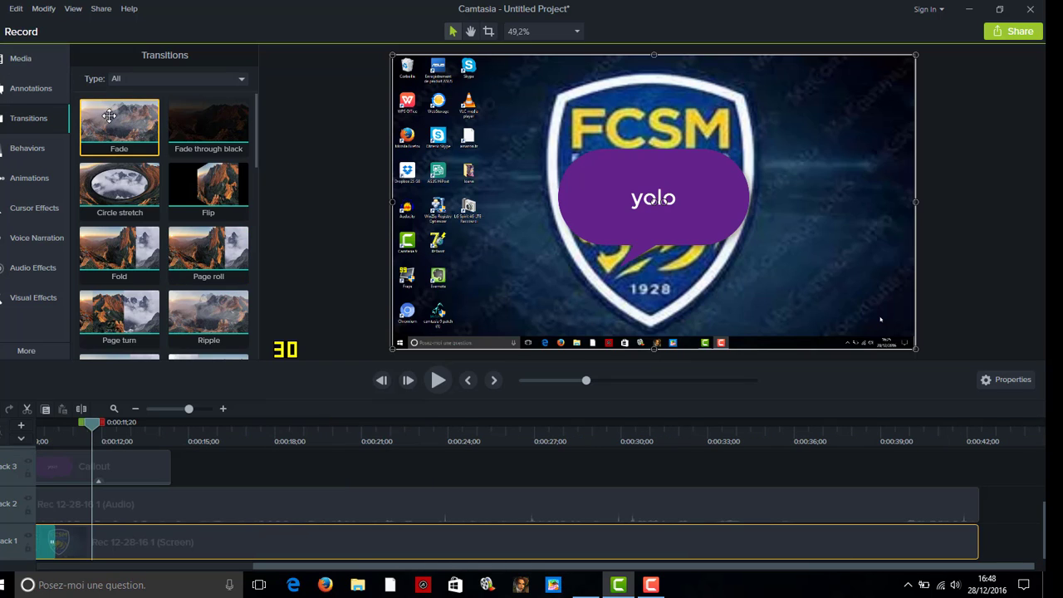
pyautogui.moveTo(109, 116); pyautogui.dragTo(883, 552)
pyautogui.moveTo(962, 556); pyautogui.dragTo(962, 556)
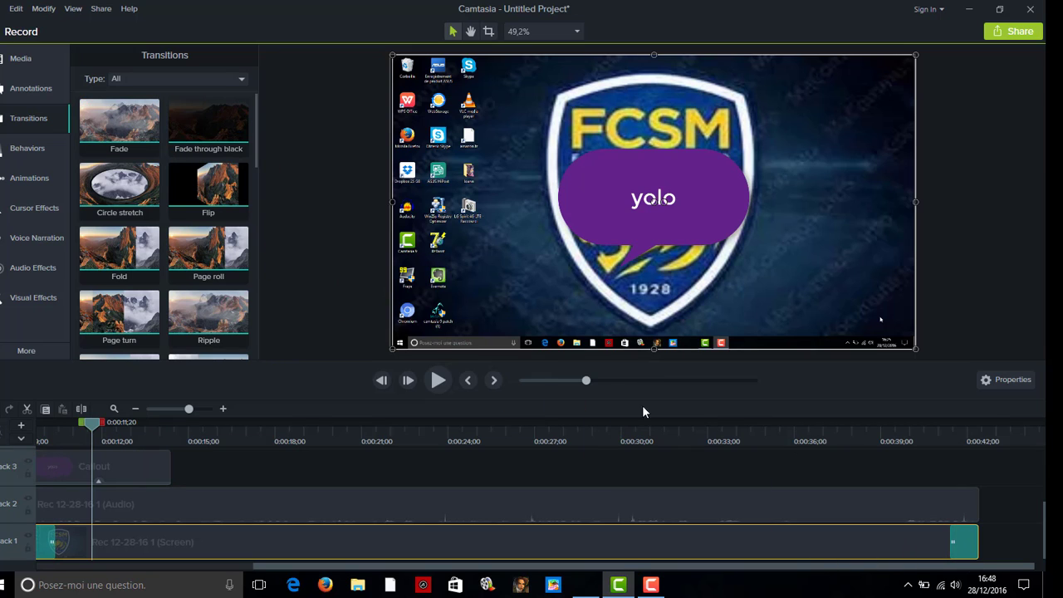
# - Play the last seconds of the screen recording from about 0:00:40 to preview its closing Fade transition
pyautogui.click(924, 429)
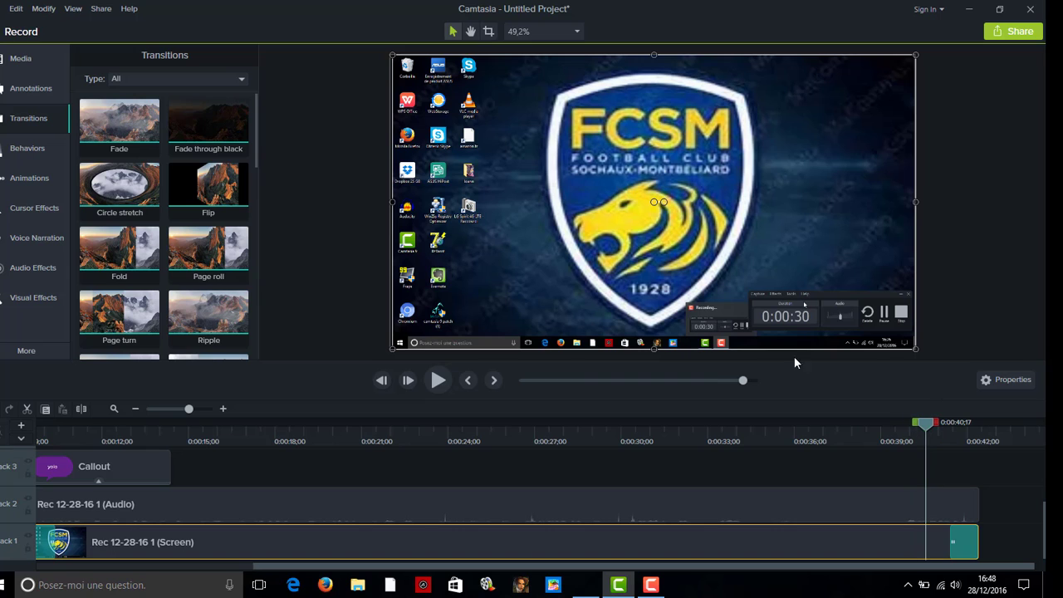
pyautogui.click(438, 381)
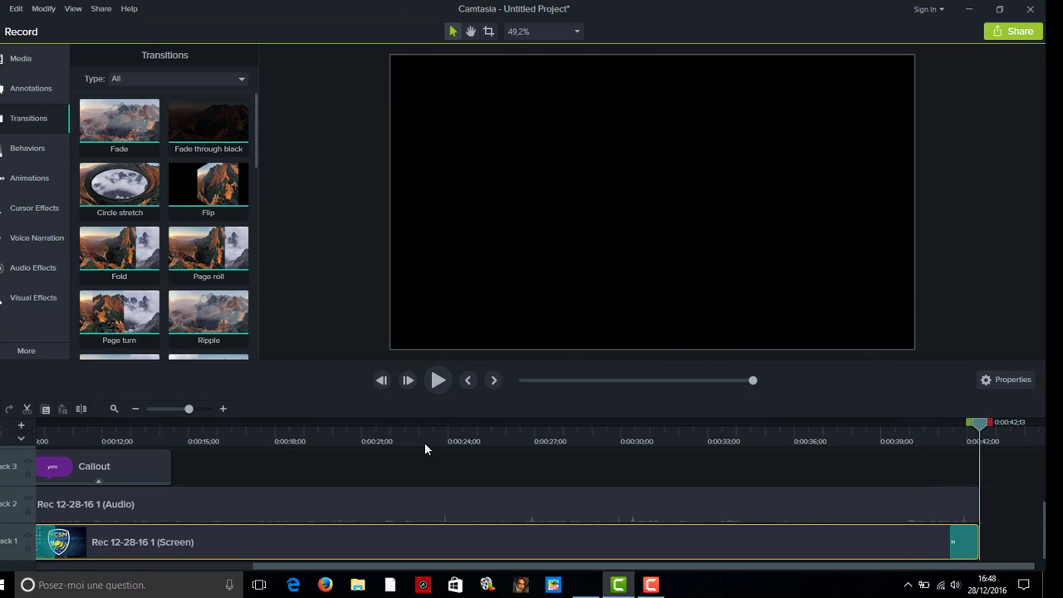
# - Add the Drifting behavior to the screen recording clip on track 1
pyautogui.click(29, 179)
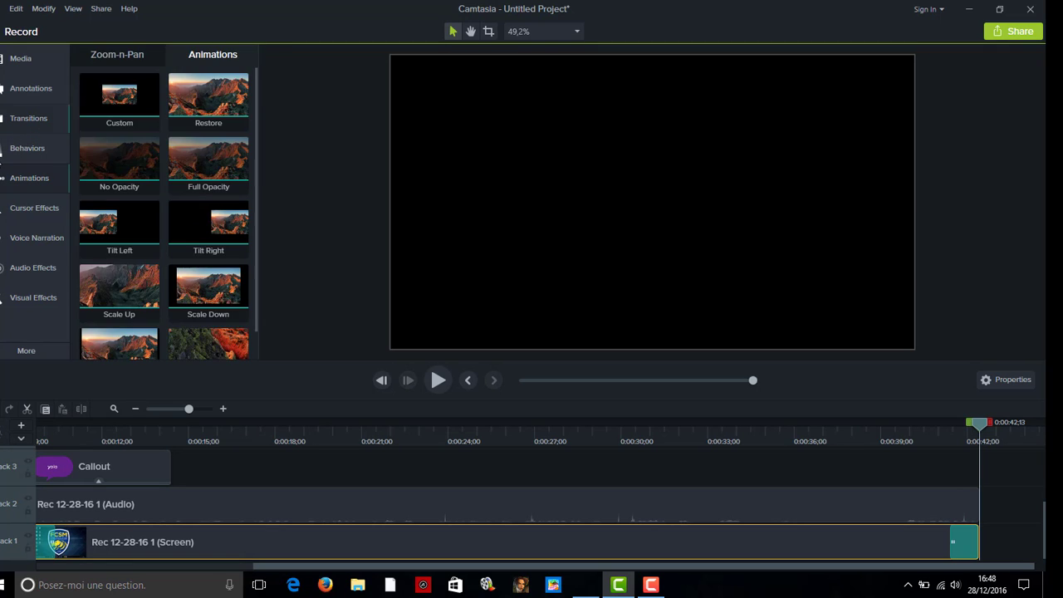
pyautogui.click(4, 152)
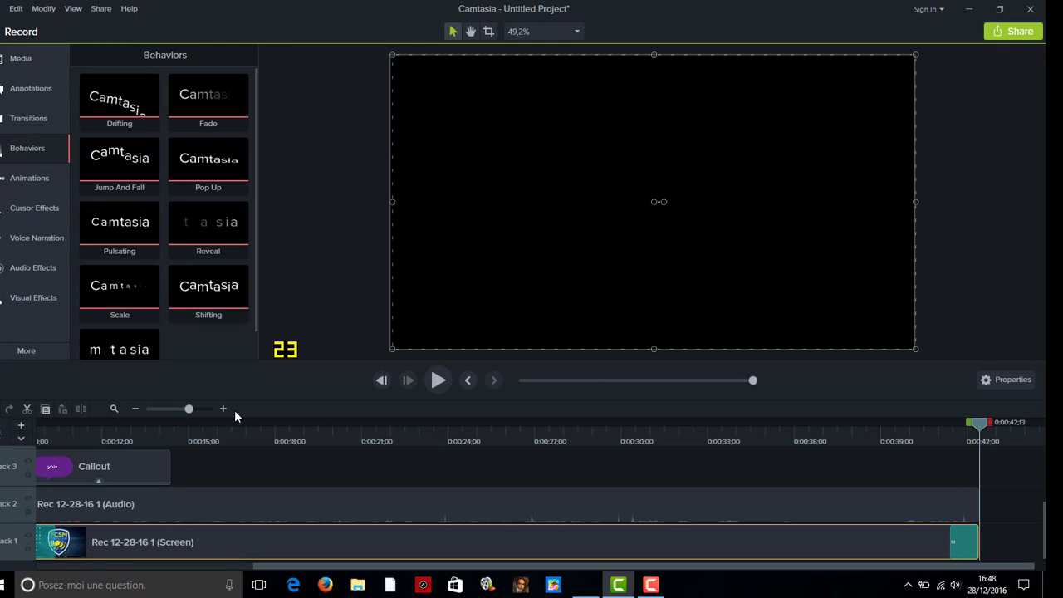
pyautogui.click(212, 439)
pyautogui.moveTo(119, 108); pyautogui.dragTo(216, 527)
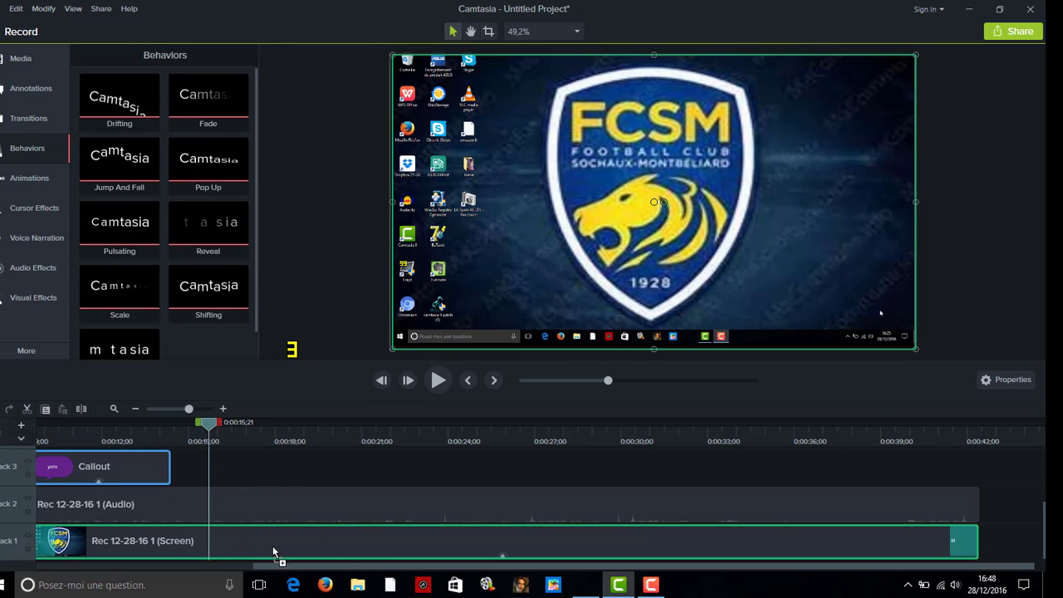
pyautogui.moveTo(241, 524); pyautogui.dragTo(265, 536)
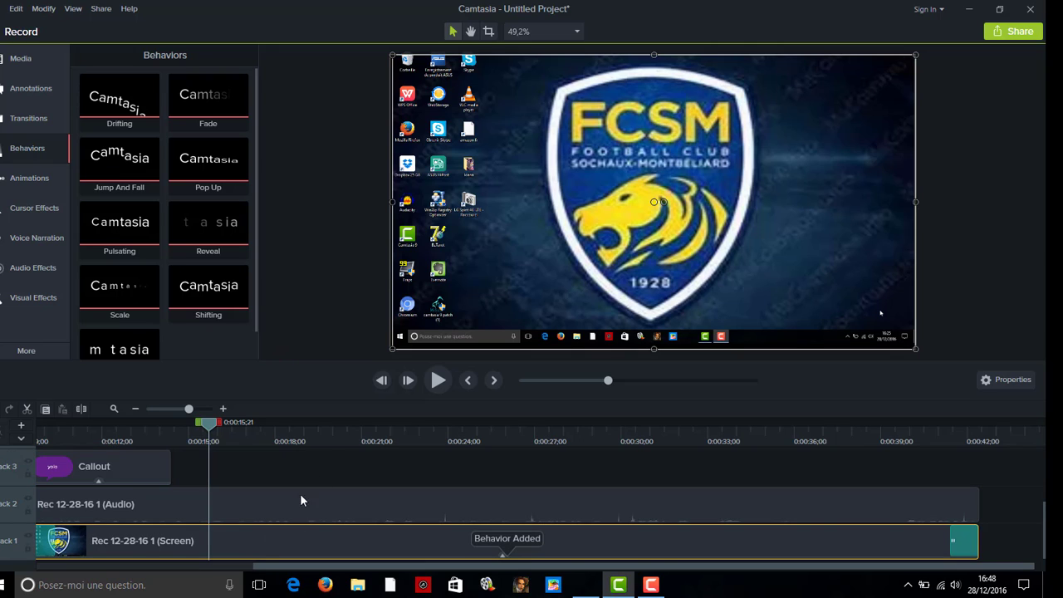
# - Show the effects of the screen recording clip, select its Drifting behavior and preview a few seconds of playback
pyautogui.click(502, 556)
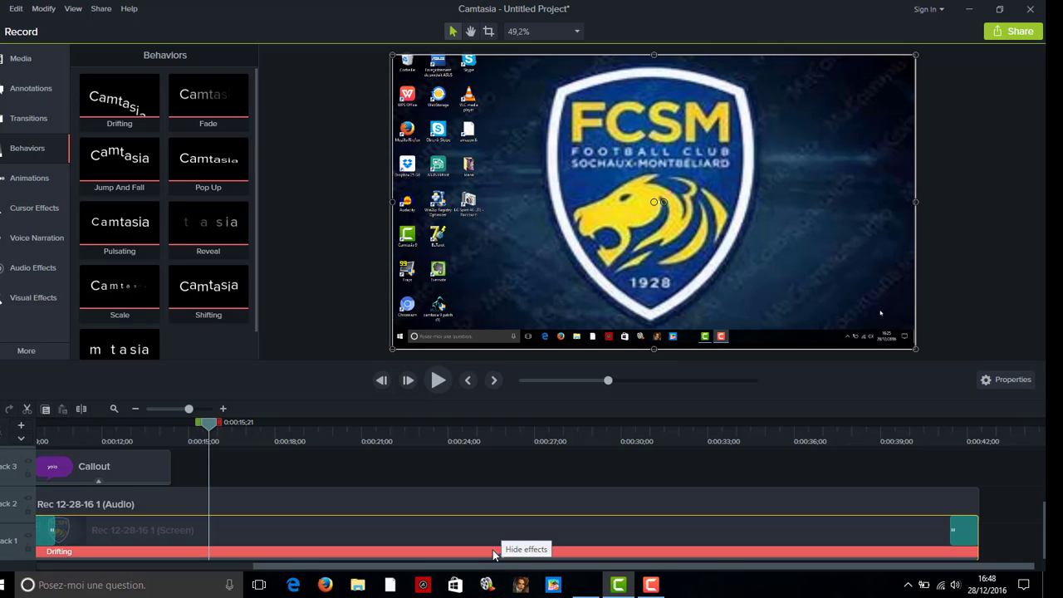
pyautogui.click(241, 552)
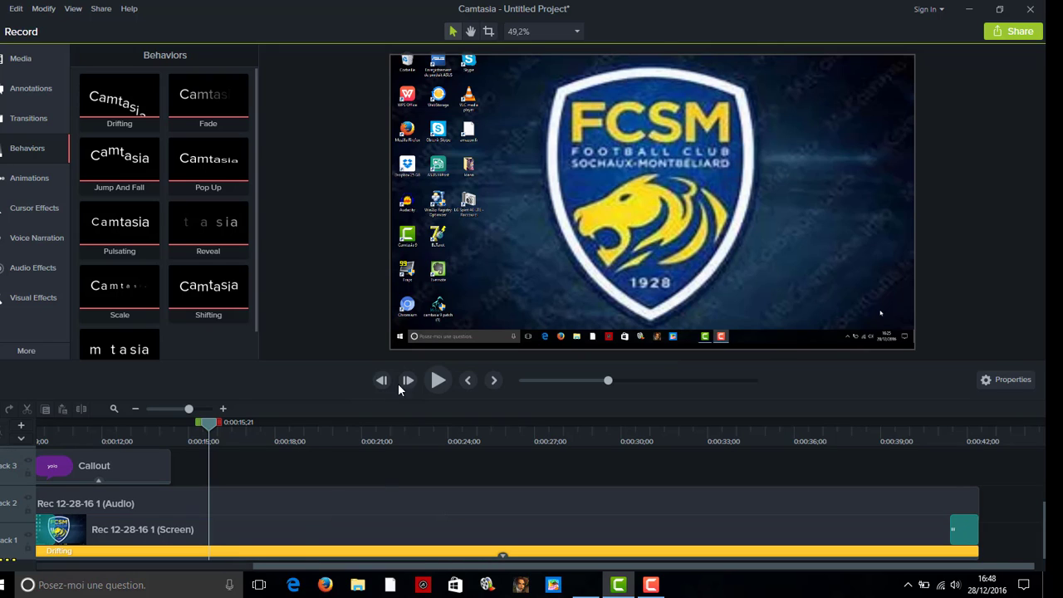
pyautogui.click(436, 382)
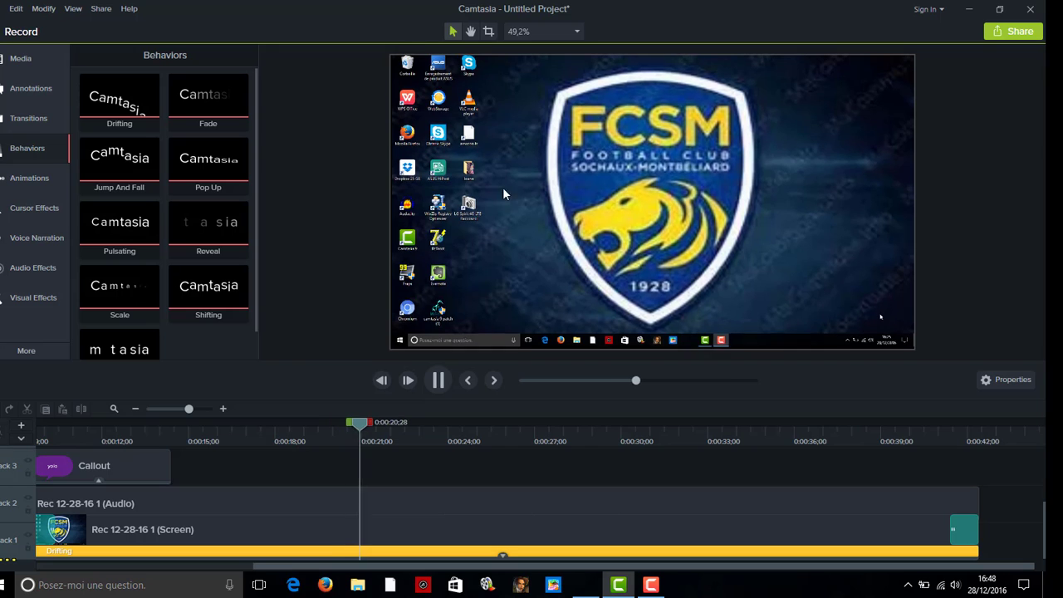
pyautogui.click(438, 380)
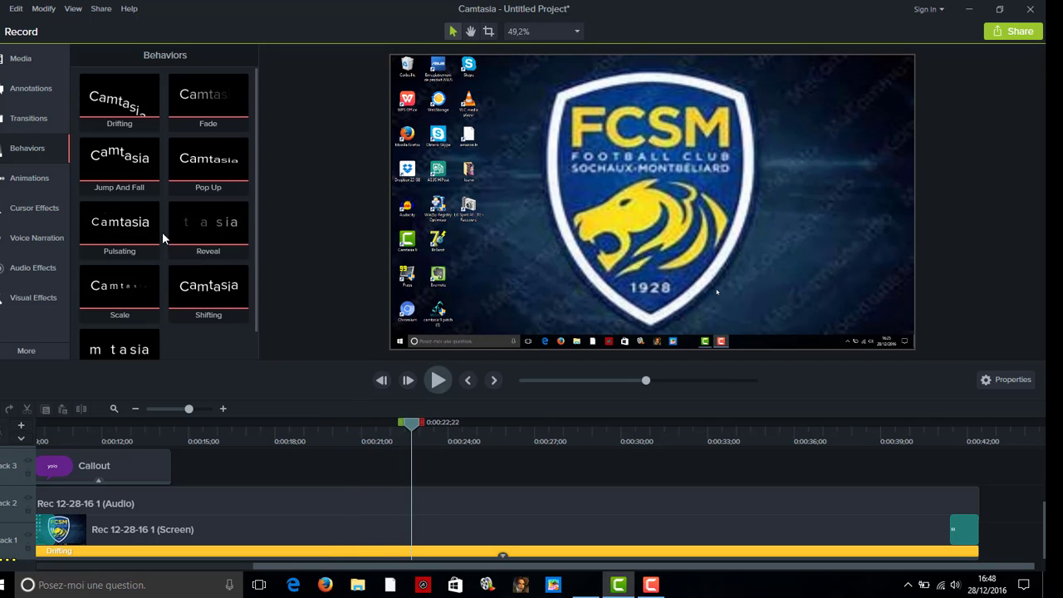
pyautogui.click(25, 178)
pyautogui.click(129, 64)
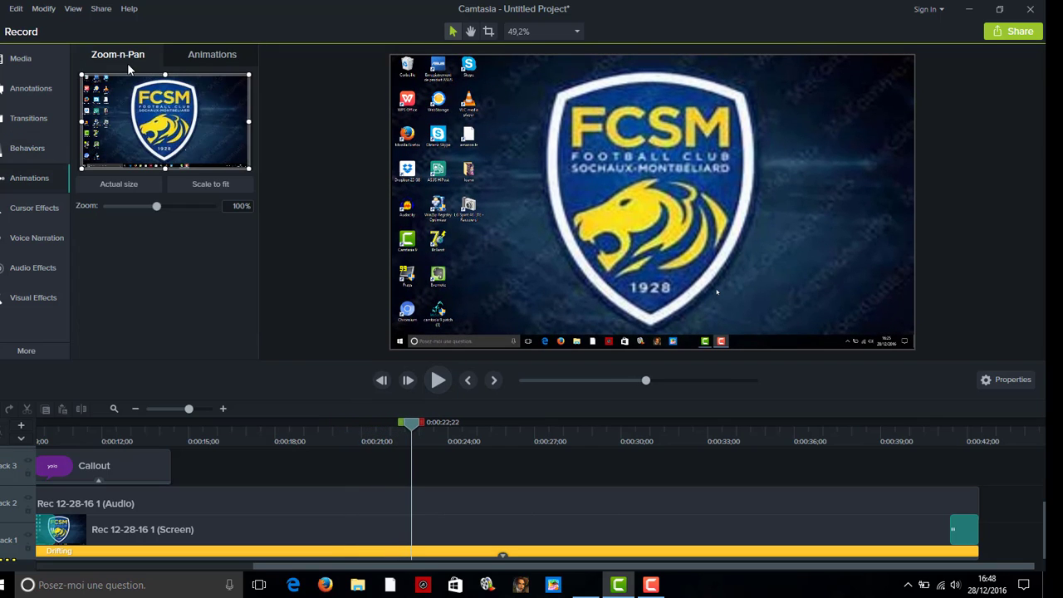
pyautogui.click(218, 58)
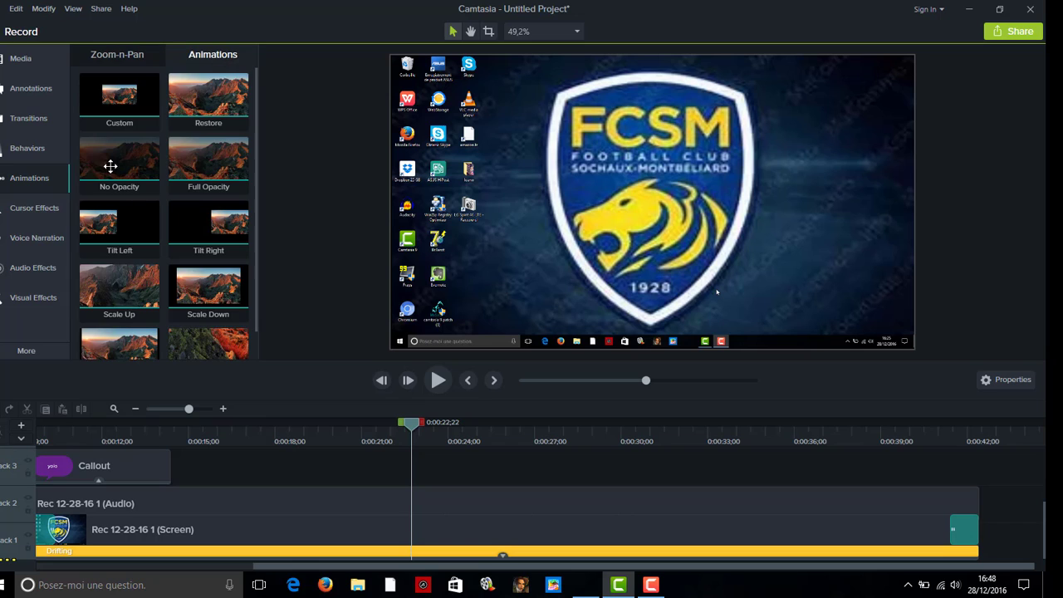
# - Apply the Left Click Scope cursor effect to the screen recording clip and preview it
pyautogui.click(30, 208)
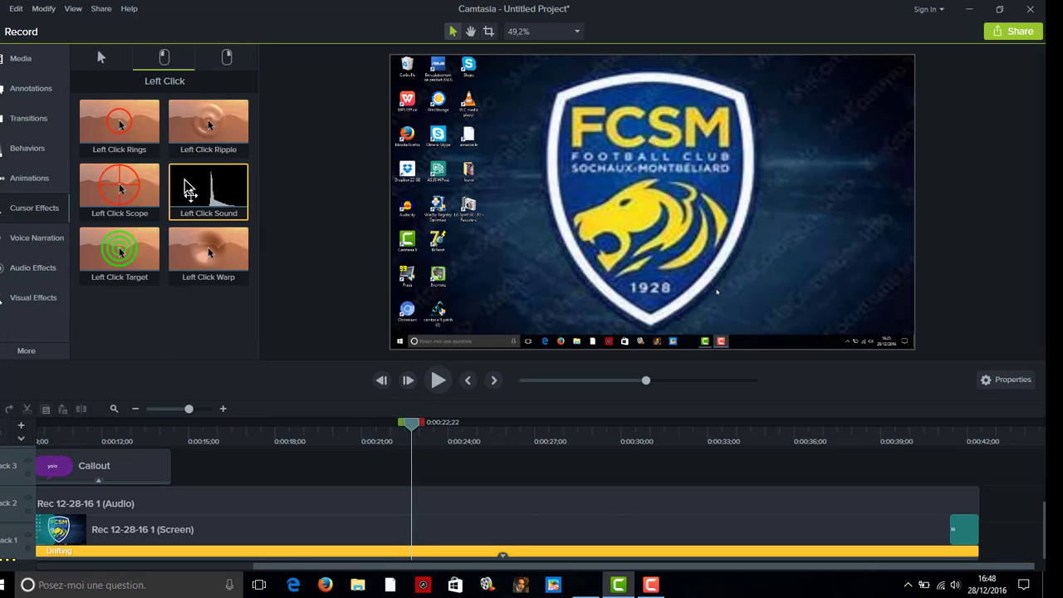
pyautogui.moveTo(553, 534); pyautogui.dragTo(418, 536)
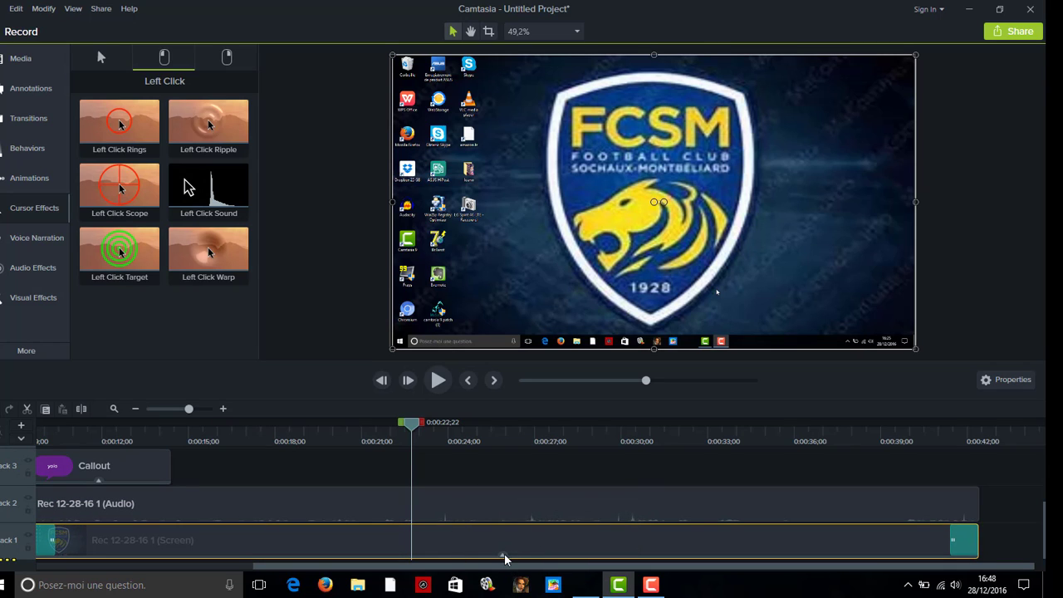
pyautogui.click(438, 380)
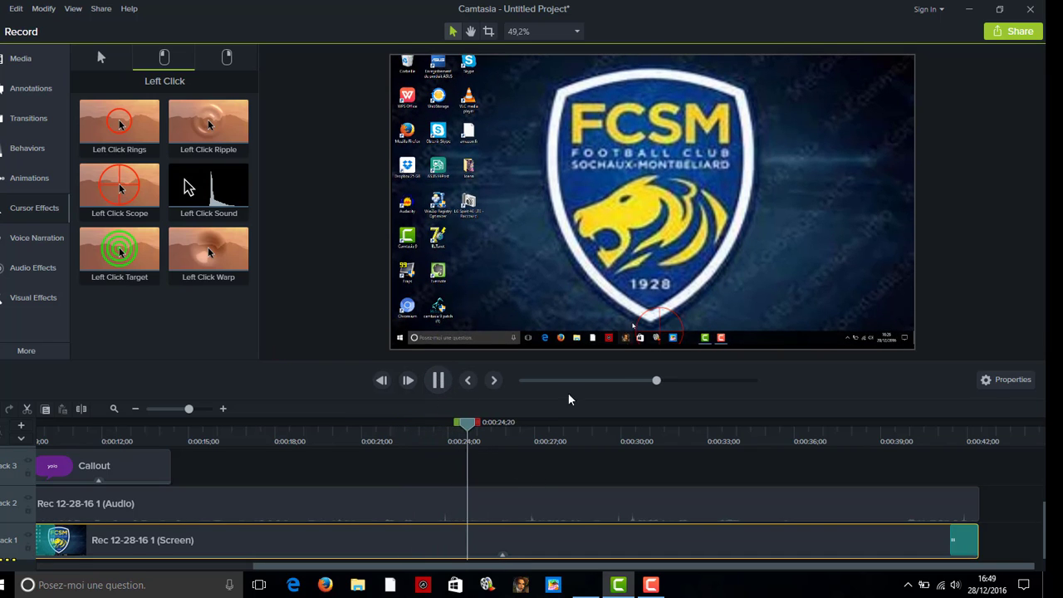
pyautogui.click(438, 379)
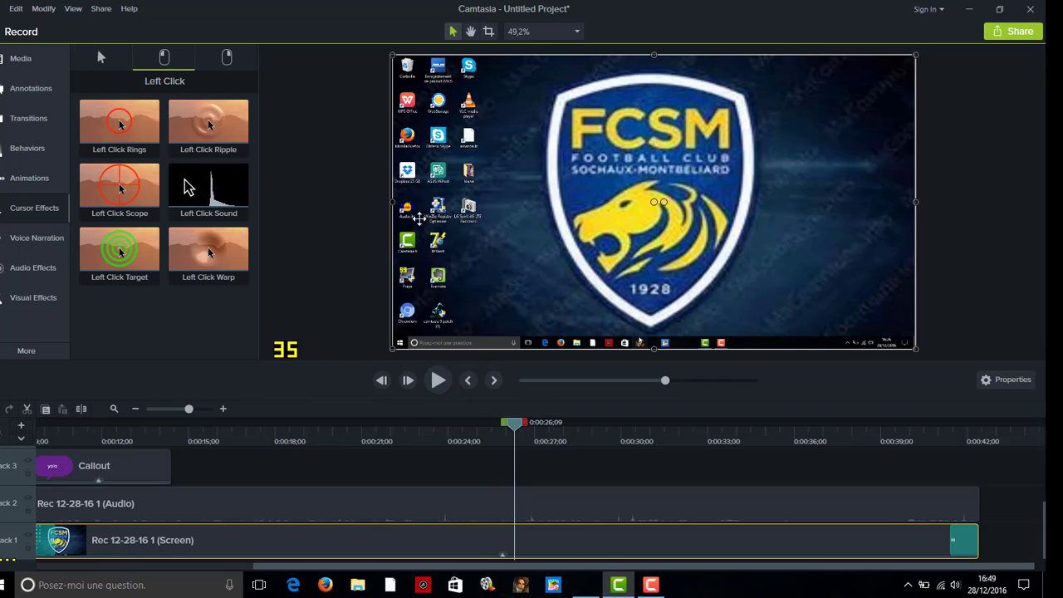
# - Add a Fade In audio effect to the recording's audio clip on track 2 and lower its volume level slightly
pyautogui.click(38, 236)
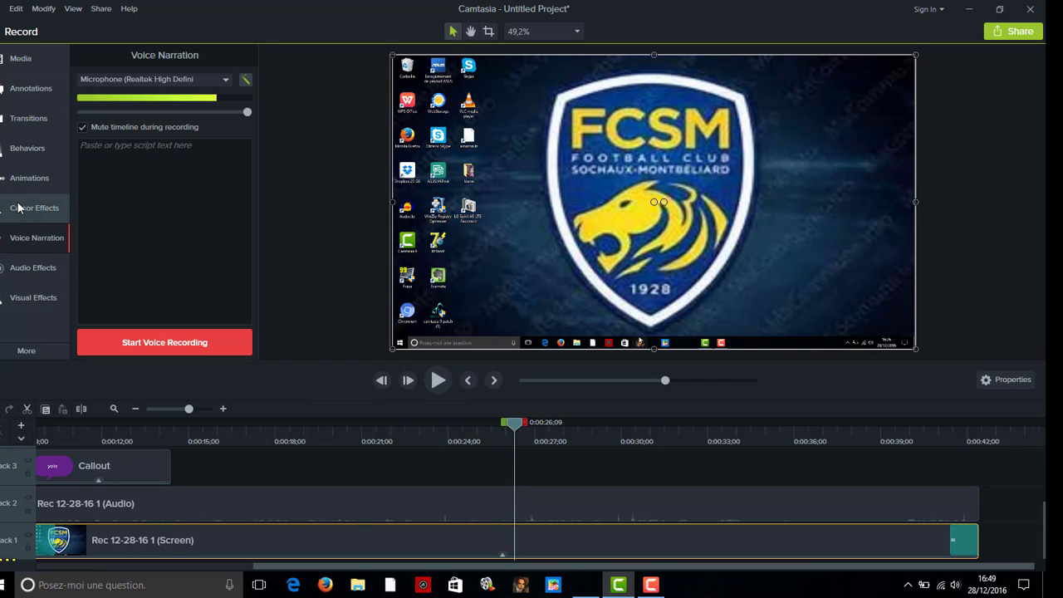
pyautogui.click(26, 267)
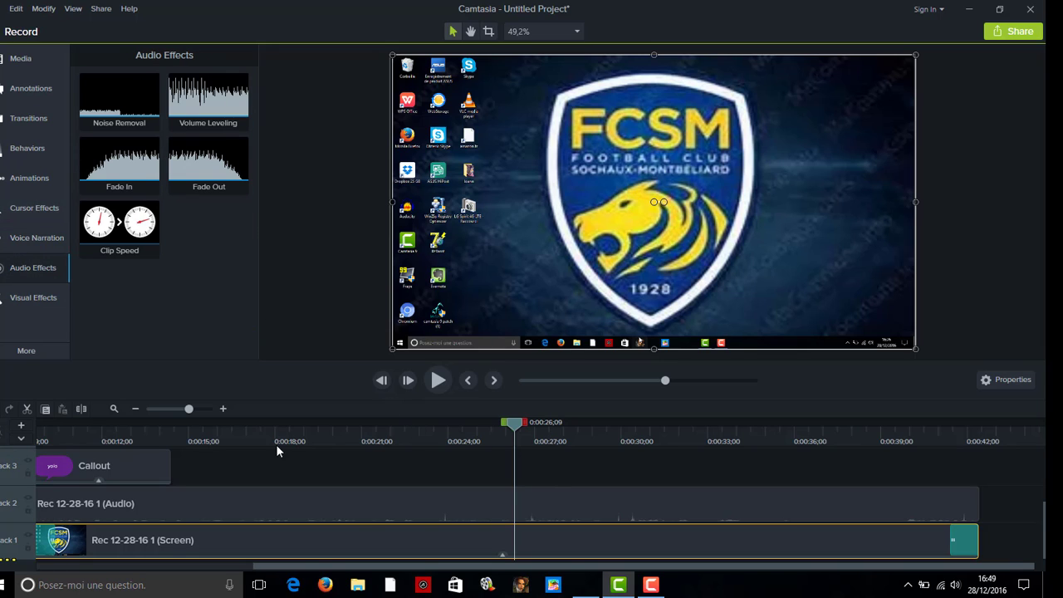
pyautogui.click(181, 442)
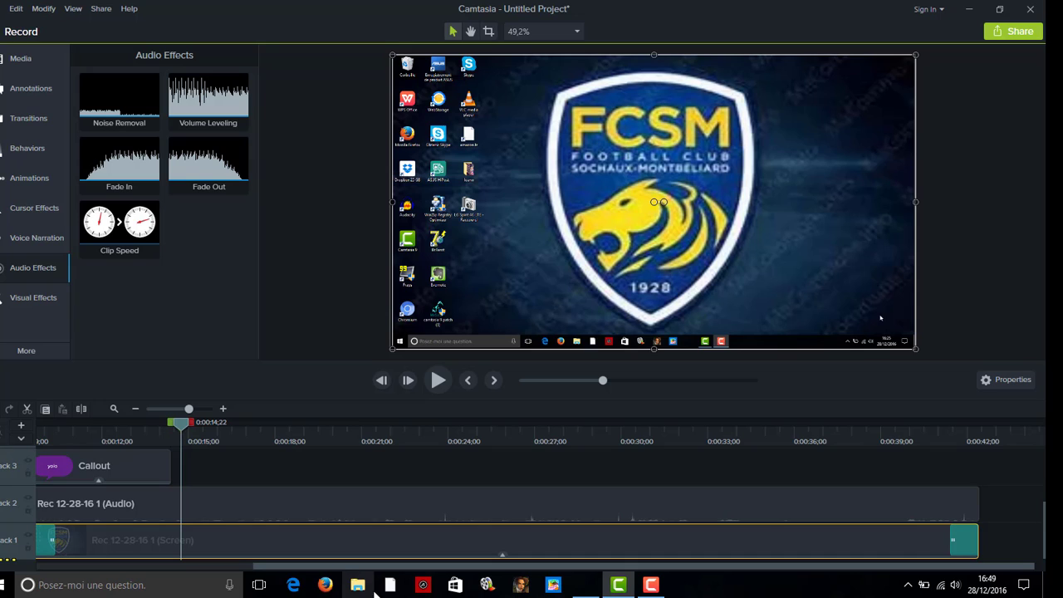
pyautogui.moveTo(273, 573); pyautogui.dragTo(194, 572)
pyautogui.moveTo(113, 153); pyautogui.dragTo(137, 505)
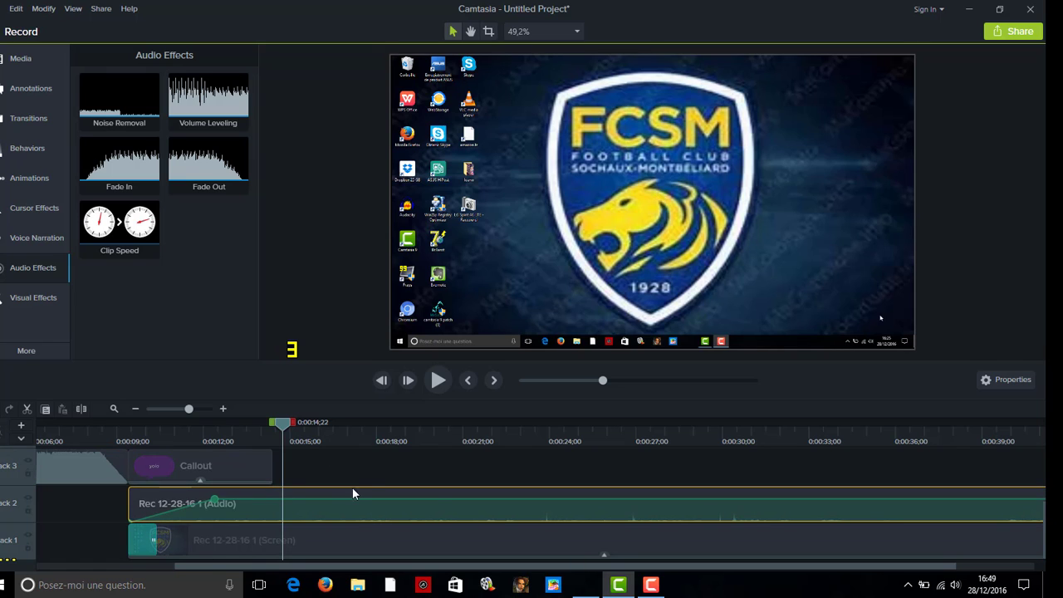
pyautogui.moveTo(235, 495)
pyautogui.mouseDown()
pyautogui.moveTo(243, 517)
pyautogui.moveTo(240, 491)
pyautogui.moveTo(250, 506)
pyautogui.mouseUp()
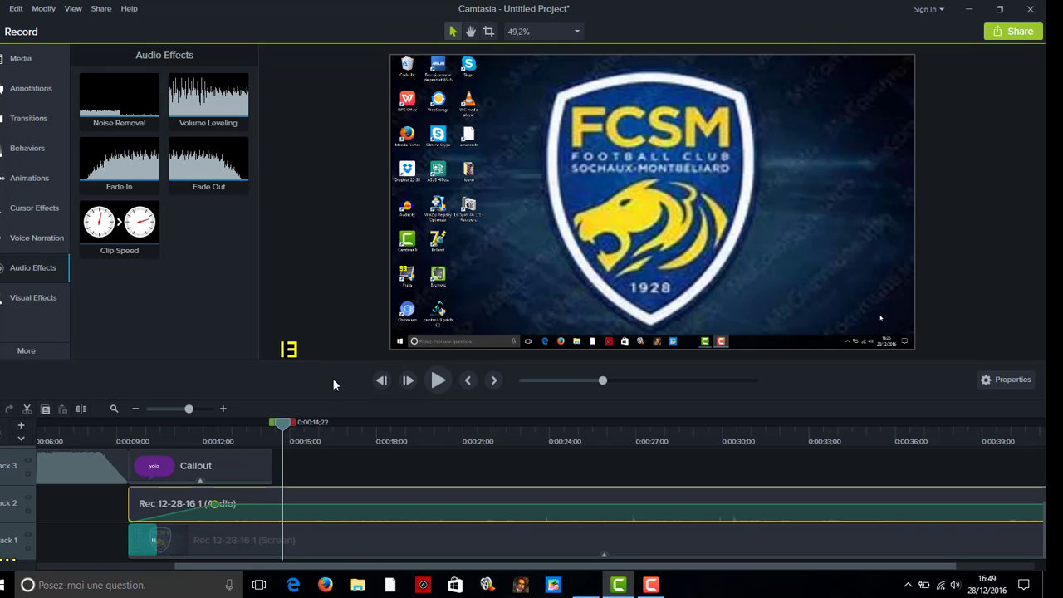
# - Play from the start of the recording's audio clip to check the fade-in, and pause just past the callout
pyautogui.moveTo(278, 430); pyautogui.dragTo(130, 426)
pyautogui.click(441, 382)
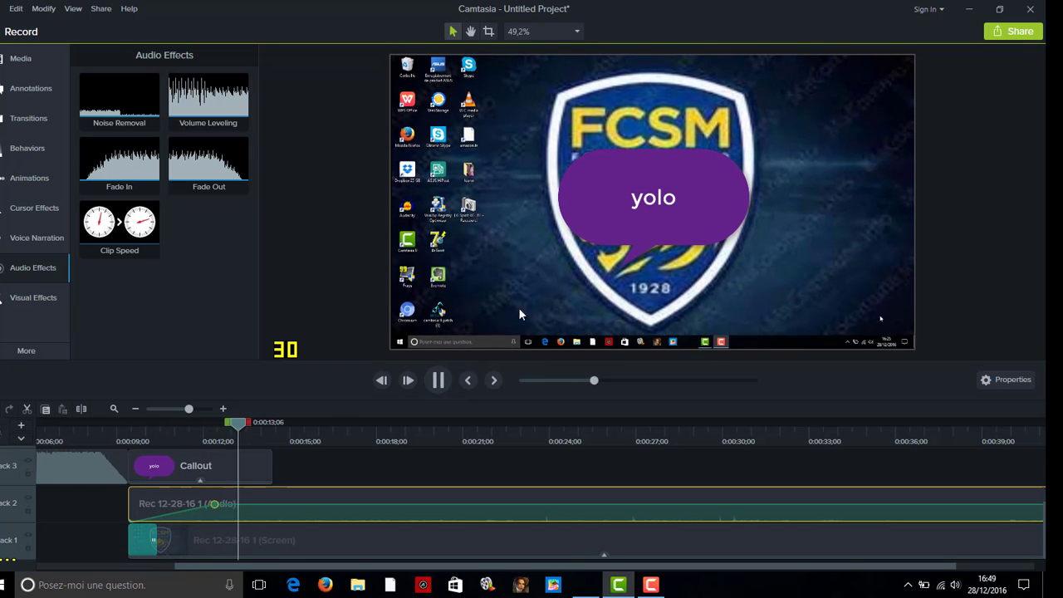
pyautogui.click(442, 386)
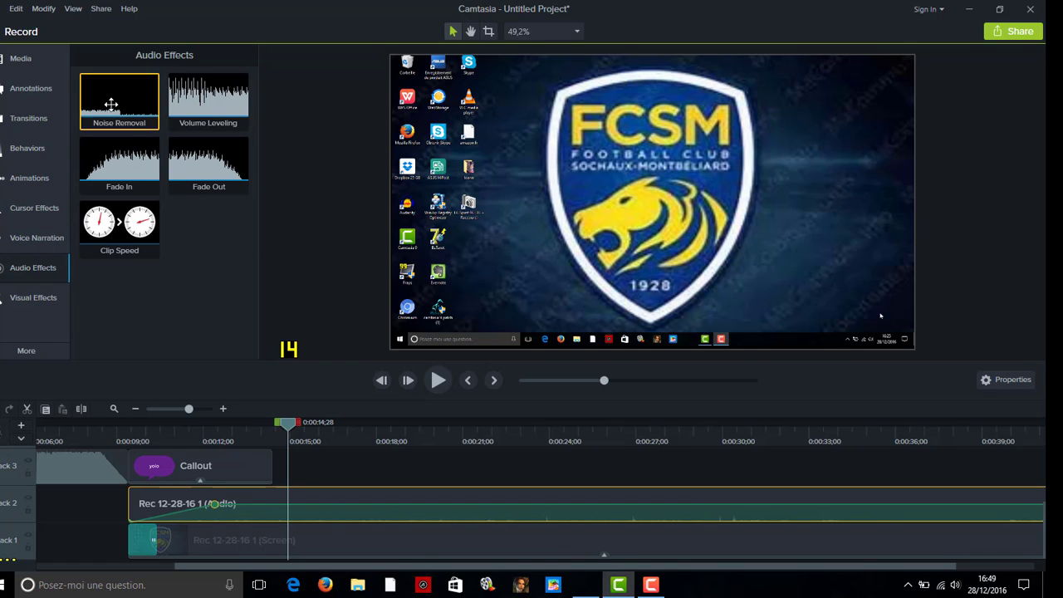
# - Add the Interactive Hotspot visual effect to the screen recording clip on track 1 and play it from about 0:00:23
pyautogui.click(14, 297)
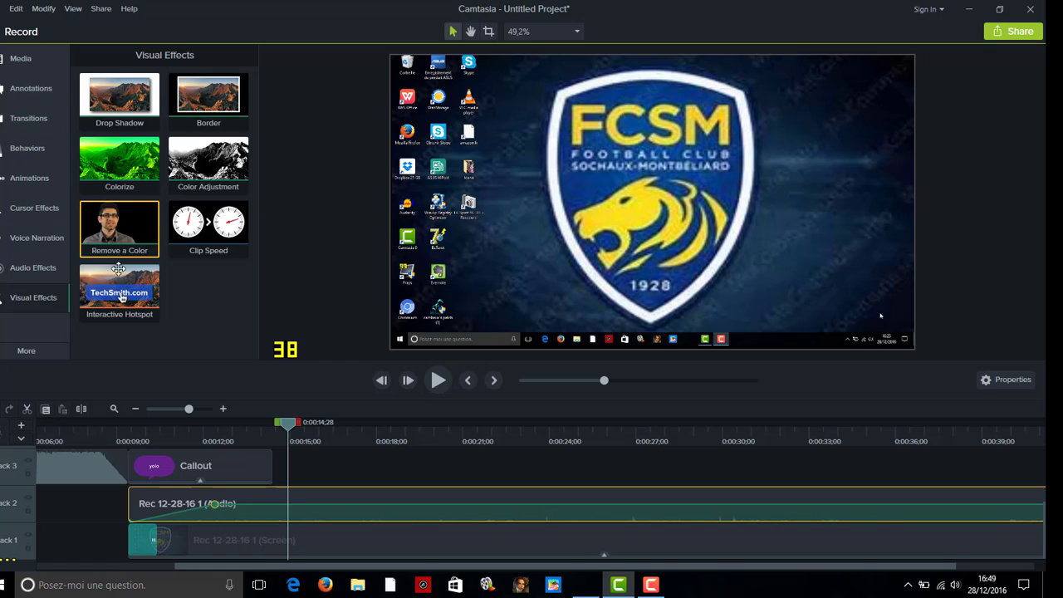
pyautogui.moveTo(137, 299); pyautogui.dragTo(397, 554)
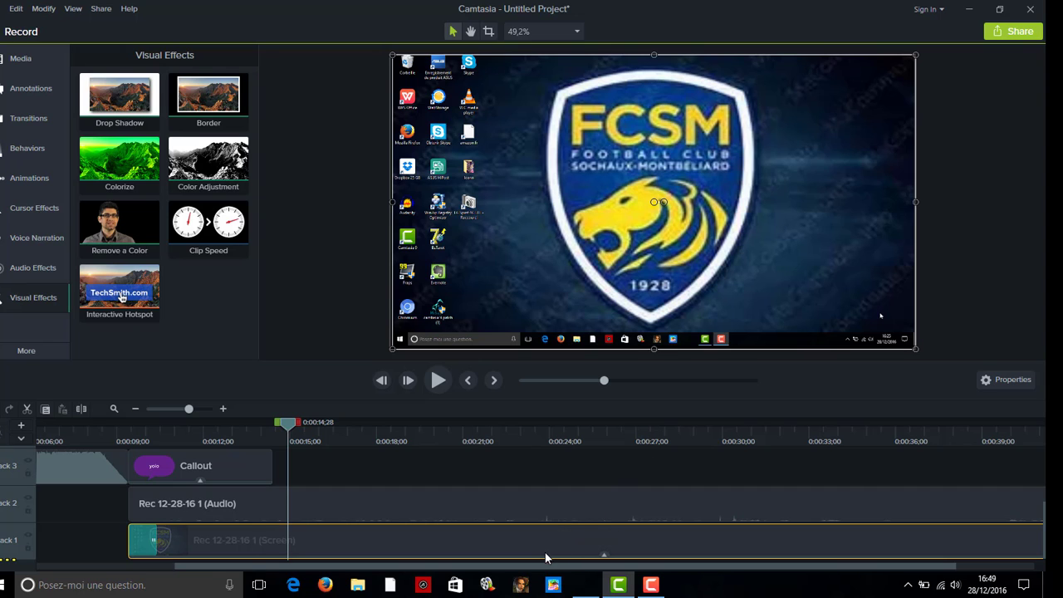
pyautogui.click(542, 440)
pyautogui.click(438, 379)
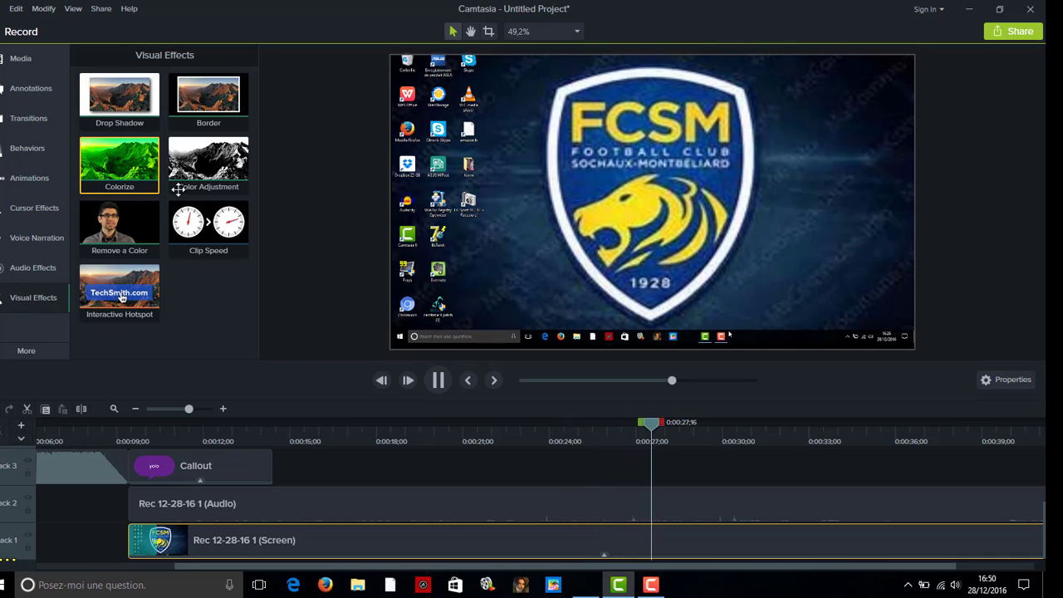
# - Add the Colorize visual effect to the screen recording clip on track 1 and preview it up to 0:00:32
pyautogui.moveTo(120, 157); pyautogui.dragTo(480, 562)
pyautogui.moveTo(558, 542); pyautogui.dragTo(557, 542)
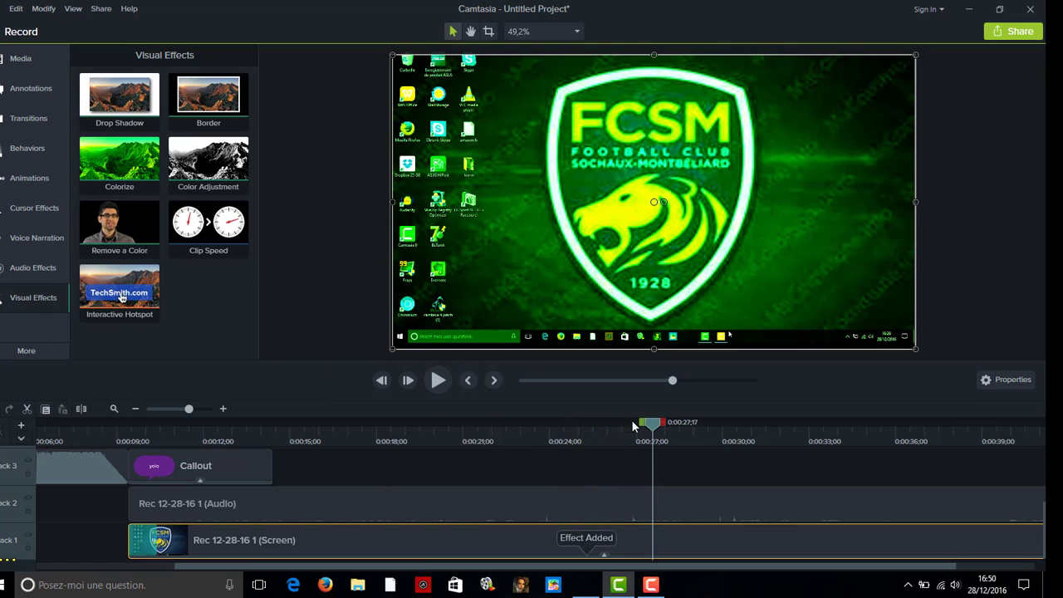
pyautogui.click(437, 386)
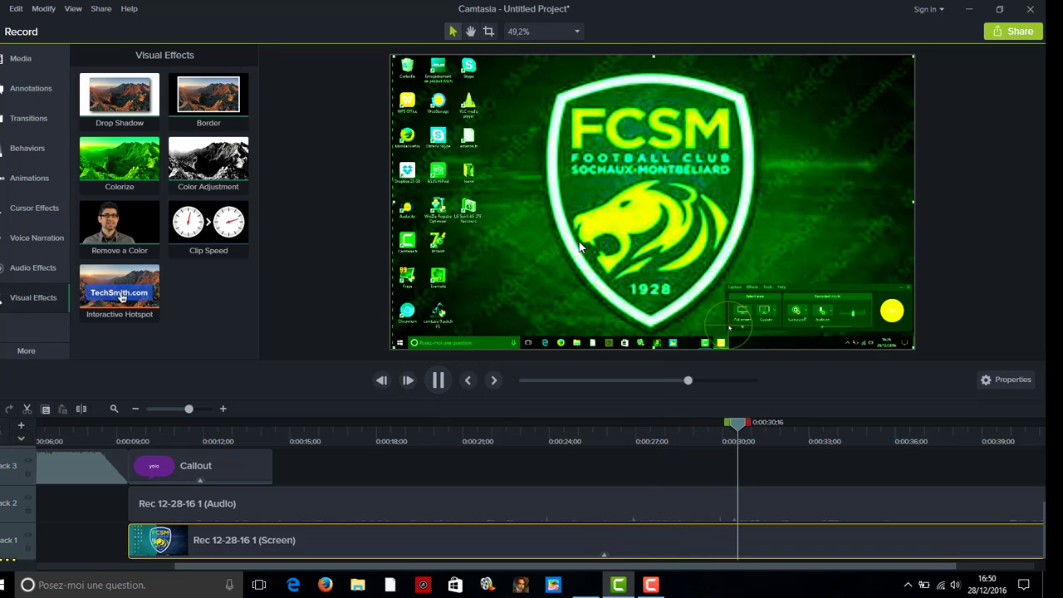
pyautogui.click(439, 379)
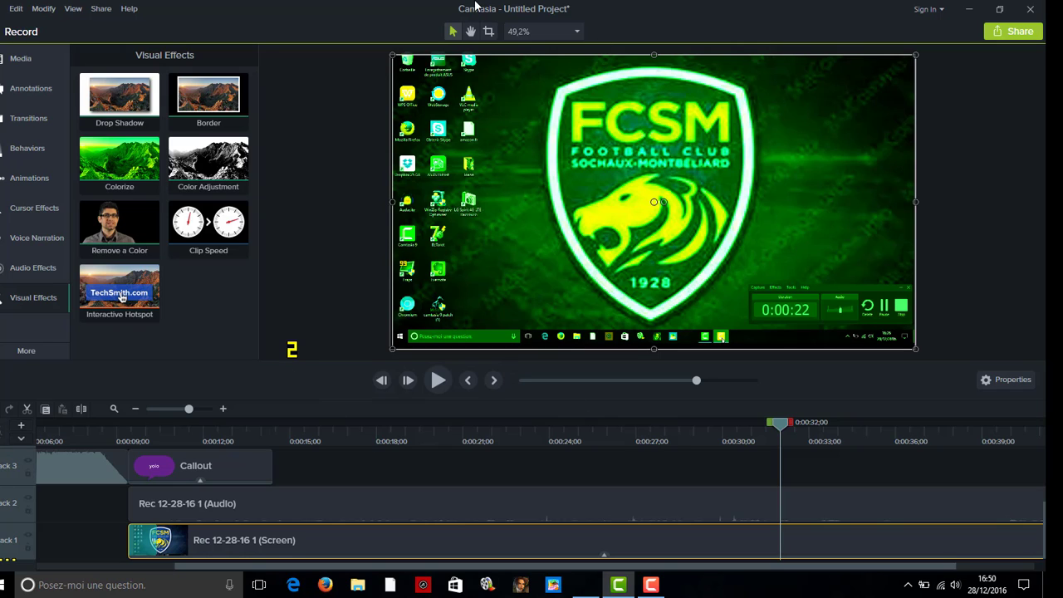
# - Try to share the video to YouTube, dismissing the activation notice and cancelling the production
pyautogui.click(100, 8)
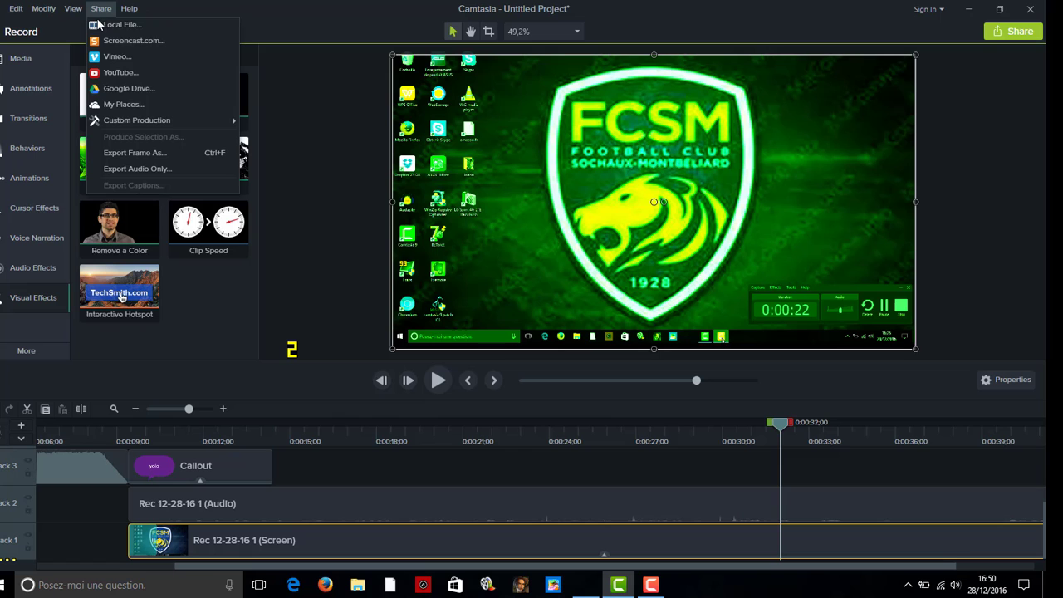
pyautogui.click(131, 80)
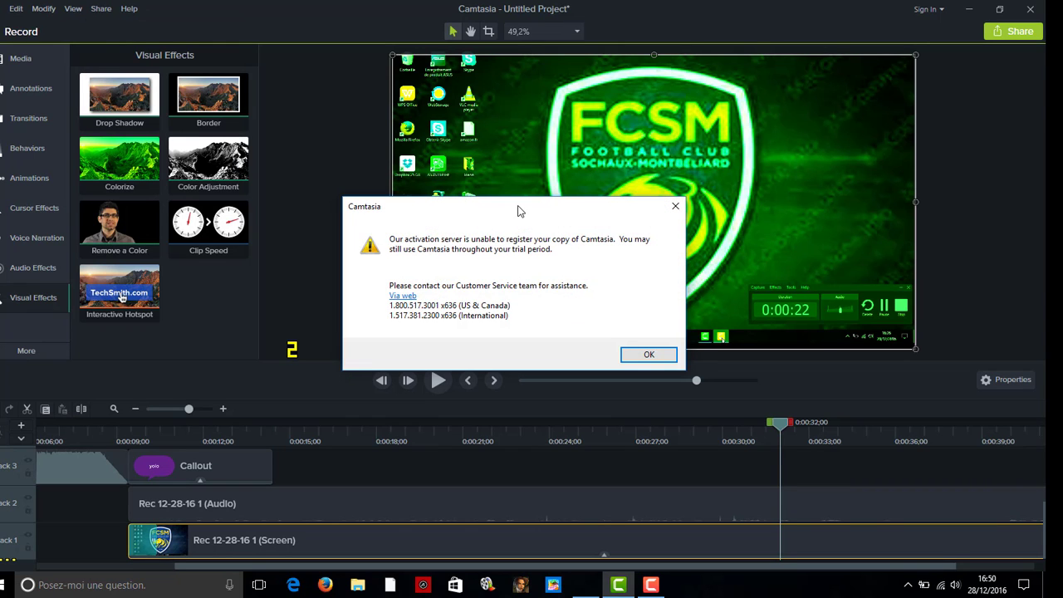
pyautogui.moveTo(517, 211); pyautogui.dragTo(448, 88)
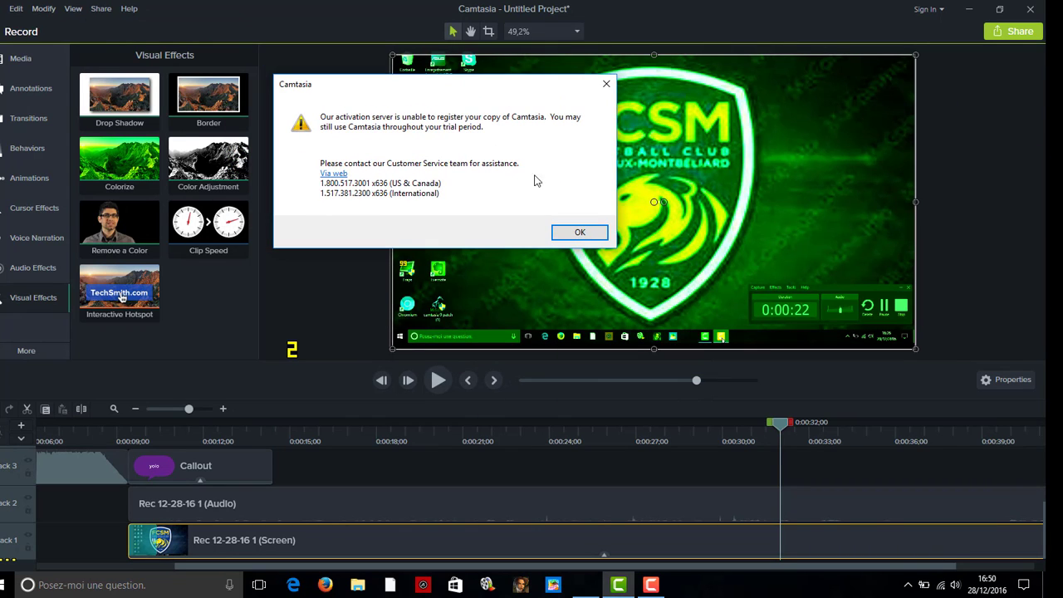
pyautogui.click(578, 236)
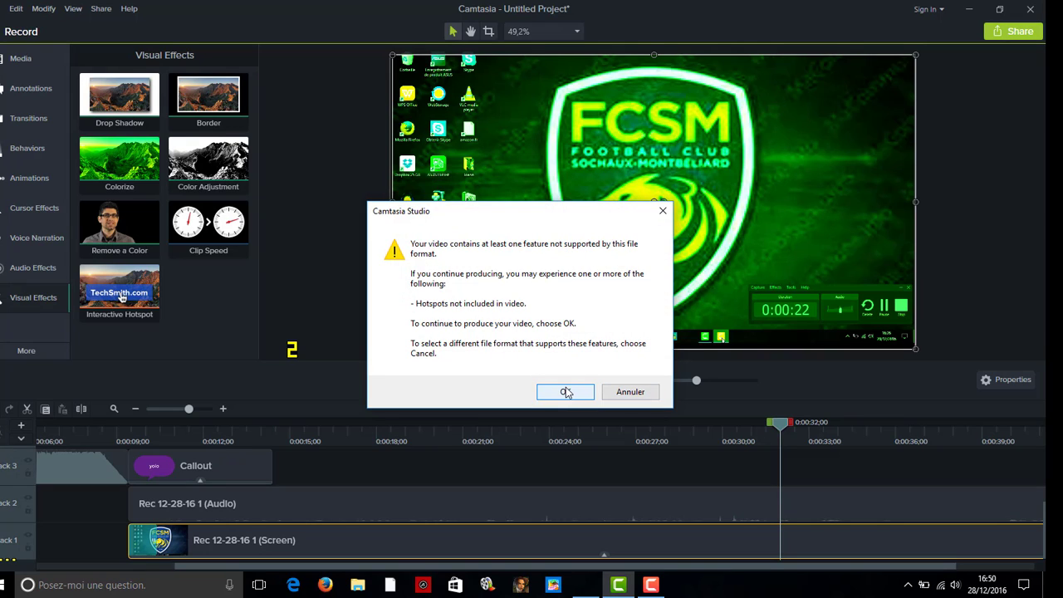
pyautogui.click(631, 392)
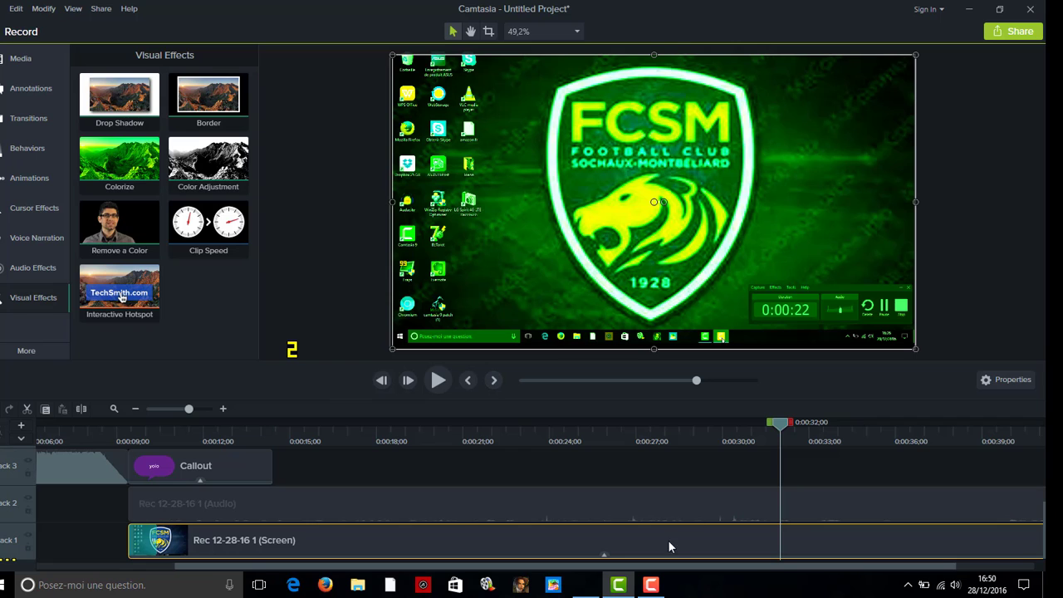
pyautogui.click(653, 586)
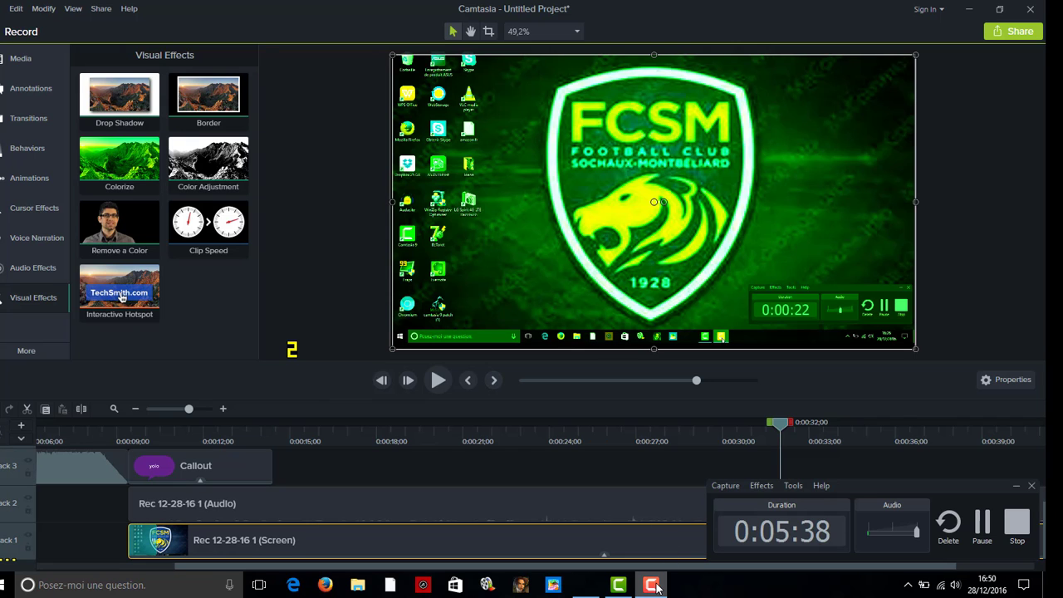
# - Hide the recorder window and minimize Camtasia to show the desktop
pyautogui.click(654, 586)
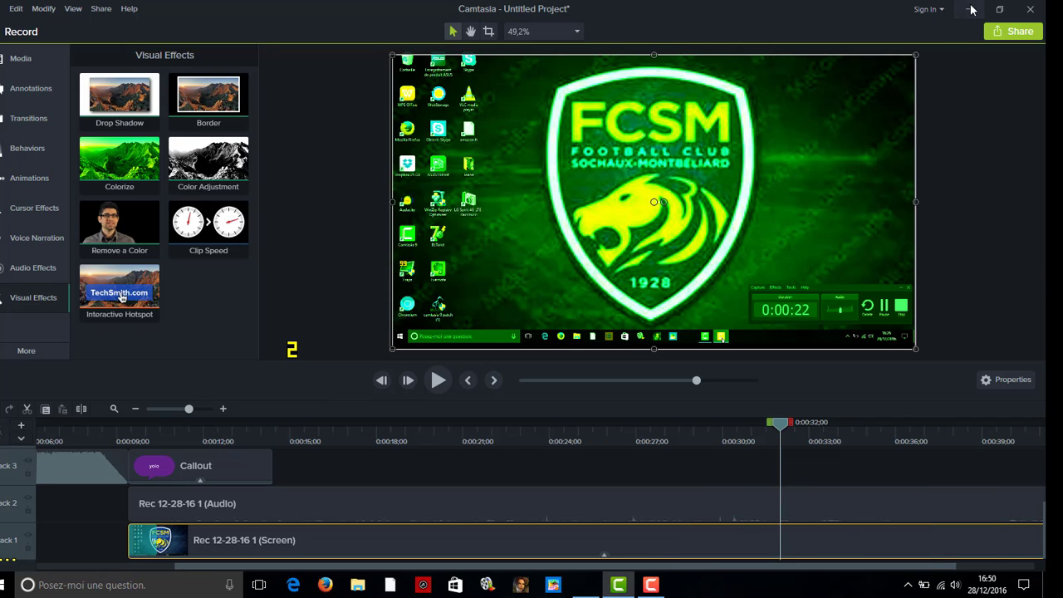
pyautogui.click(972, 9)
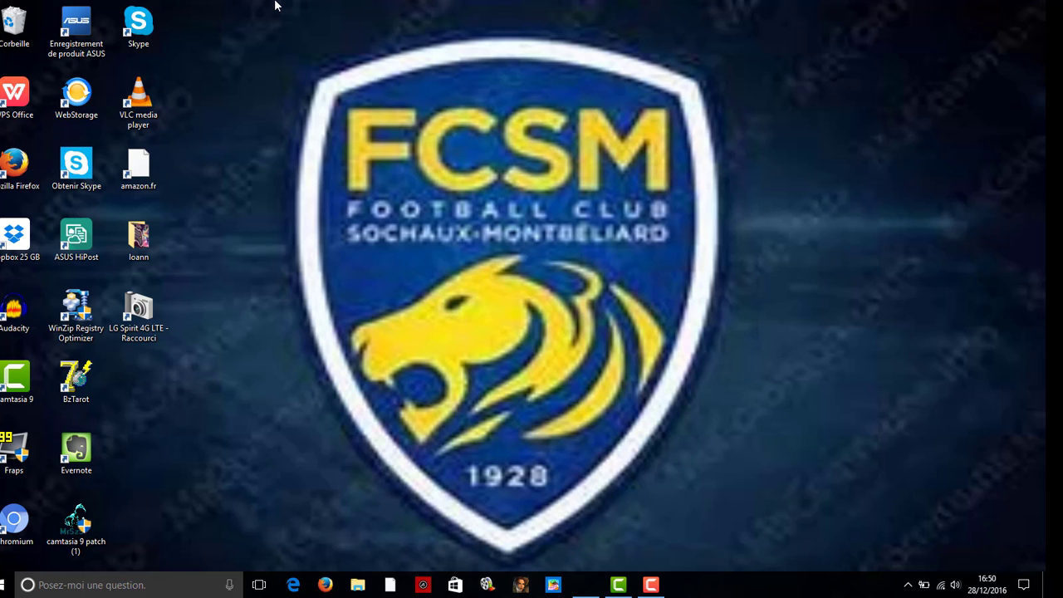
pyautogui.moveTo(276, 4); pyautogui.dragTo(827, 308)
pyautogui.click(652, 586)
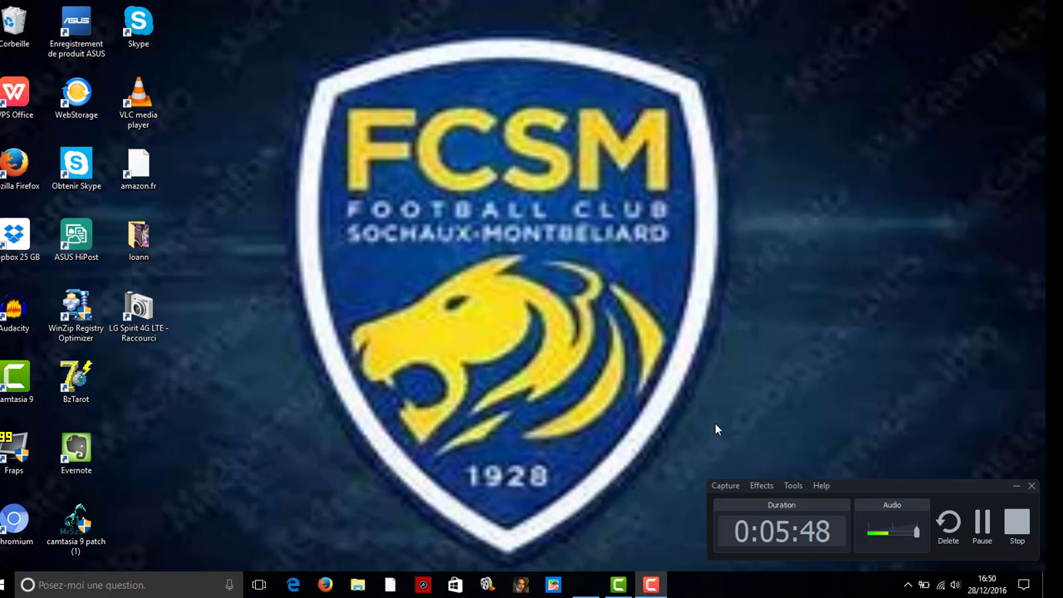
pyautogui.click(1030, 487)
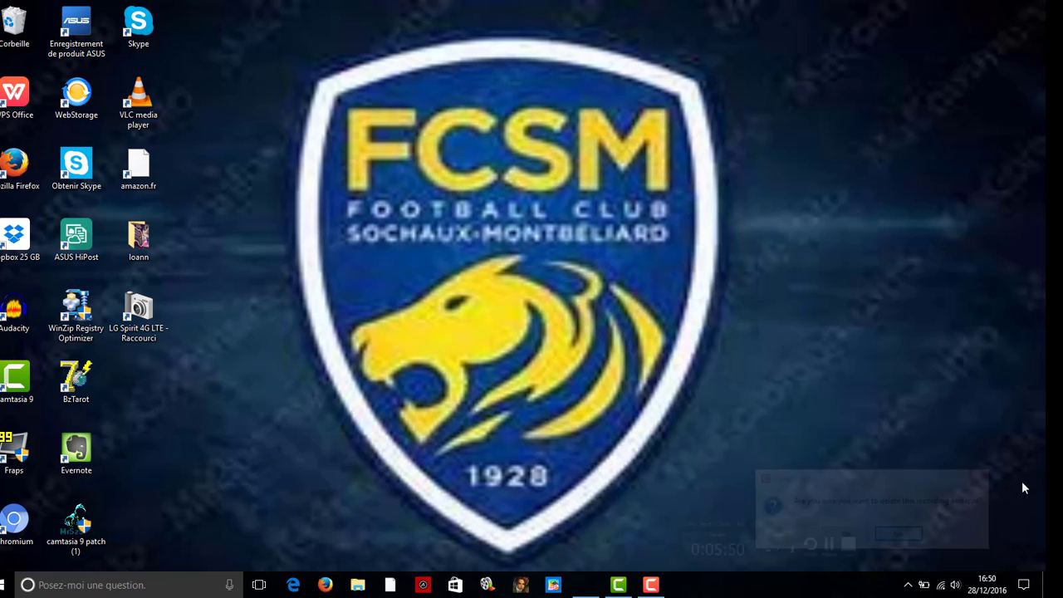
pyautogui.click(649, 586)
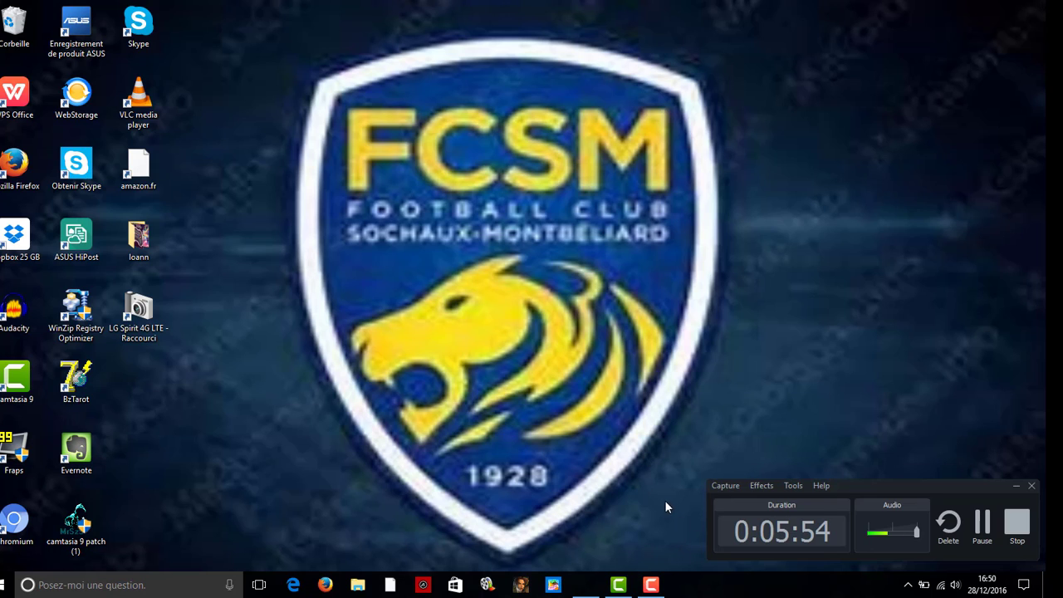
pyautogui.click(650, 585)
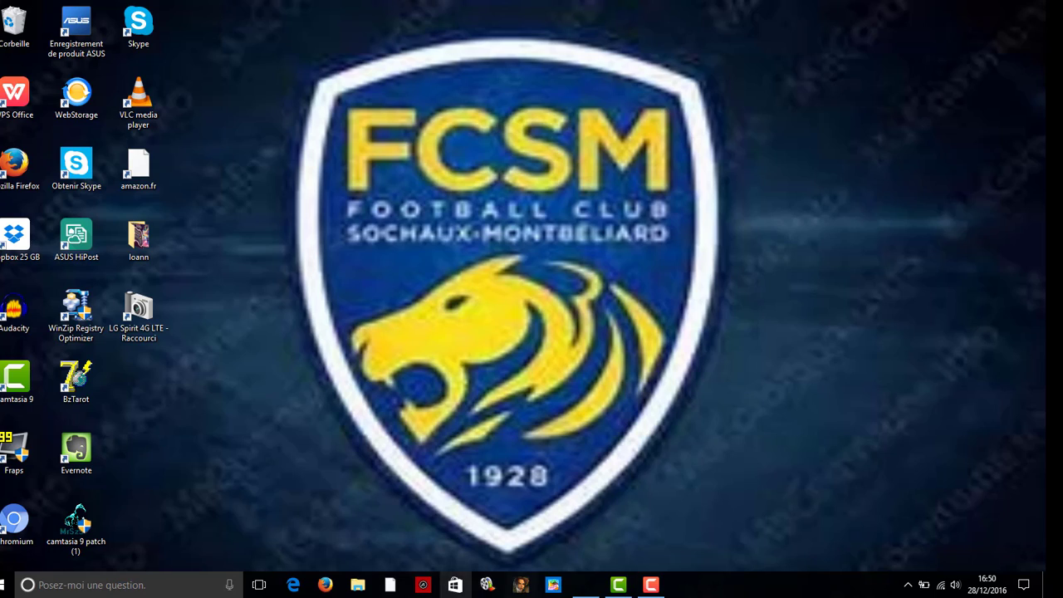
# - Switch to the Chrome browser, open a new tab and look through the hidden bookmarks for YouTube video download sites
pyautogui.click(585, 585)
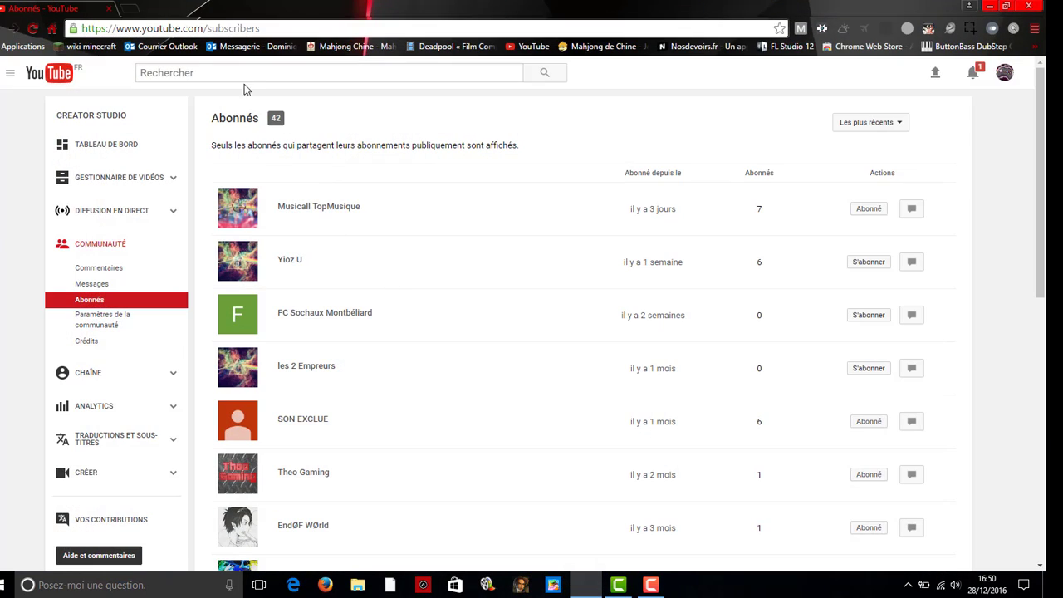
pyautogui.click(131, 10)
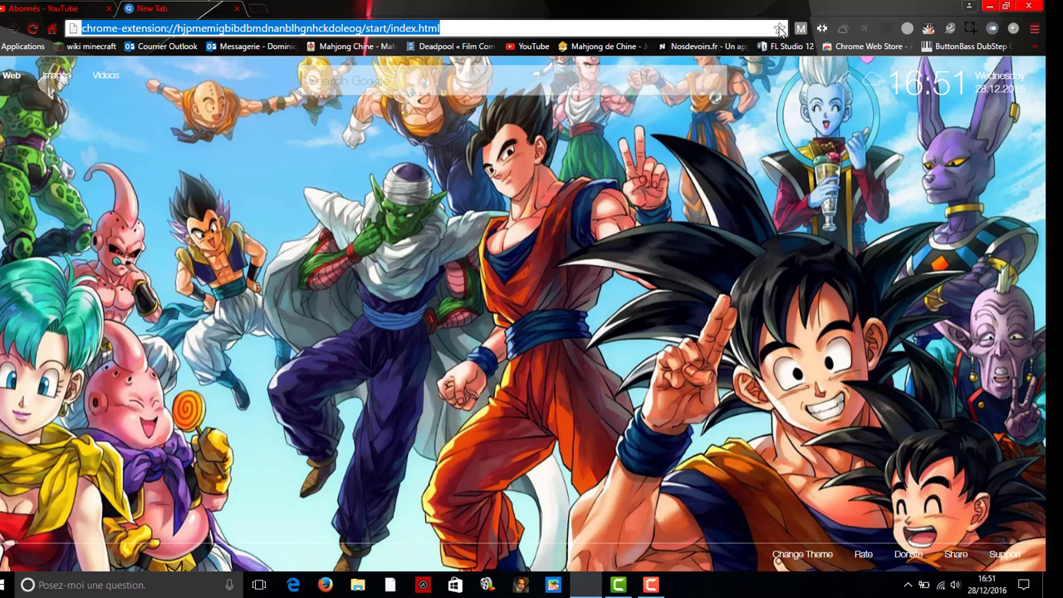
pyautogui.click(991, 28)
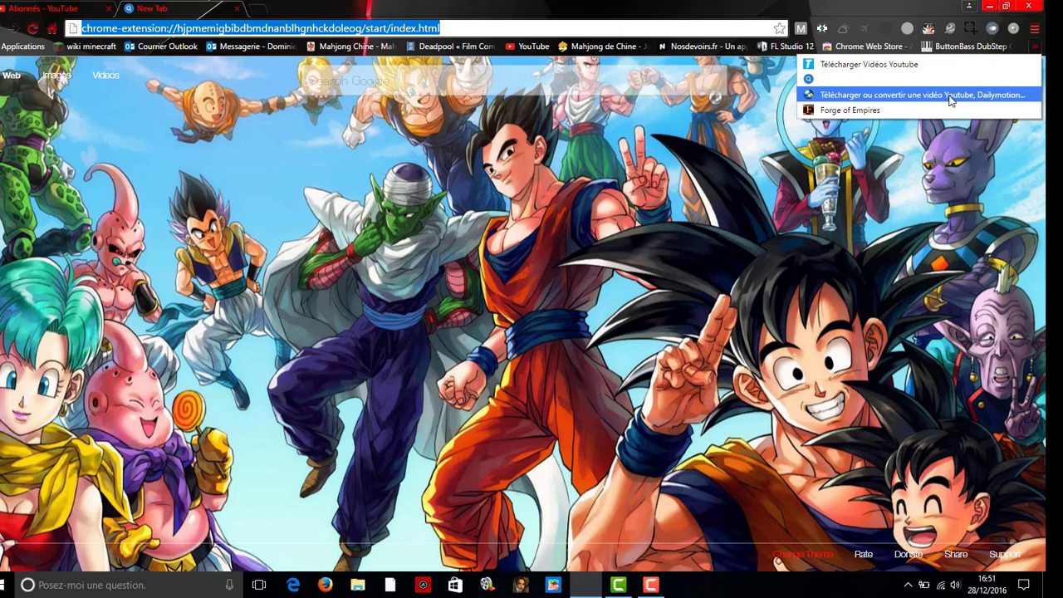
pyautogui.click(584, 76)
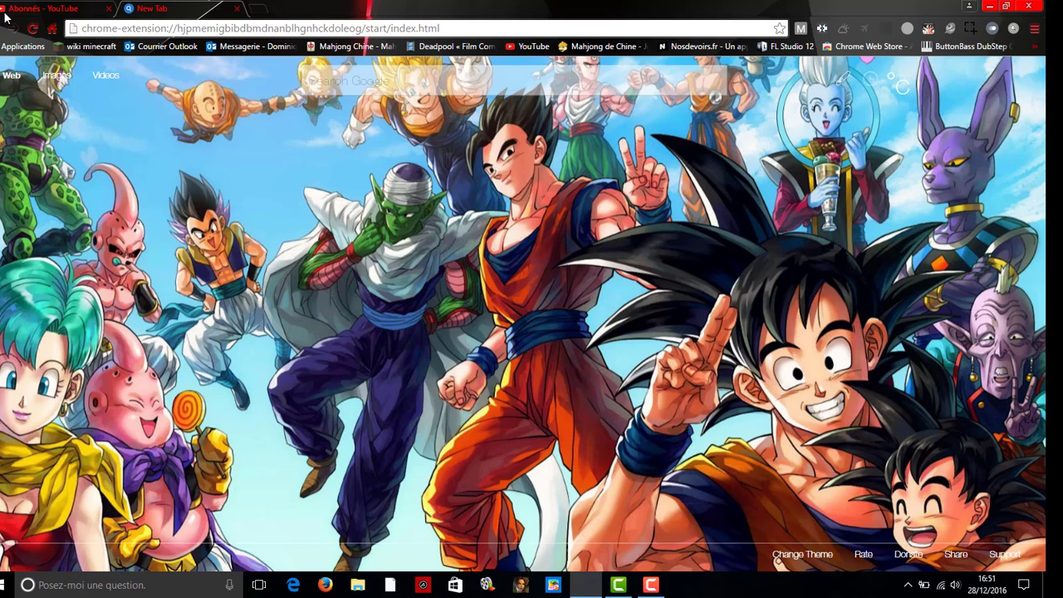
# - Return to the YouTube page and search for "ncs"
pyautogui.hotkey('ctrl', 'Tab')
pyautogui.click(153, 71)
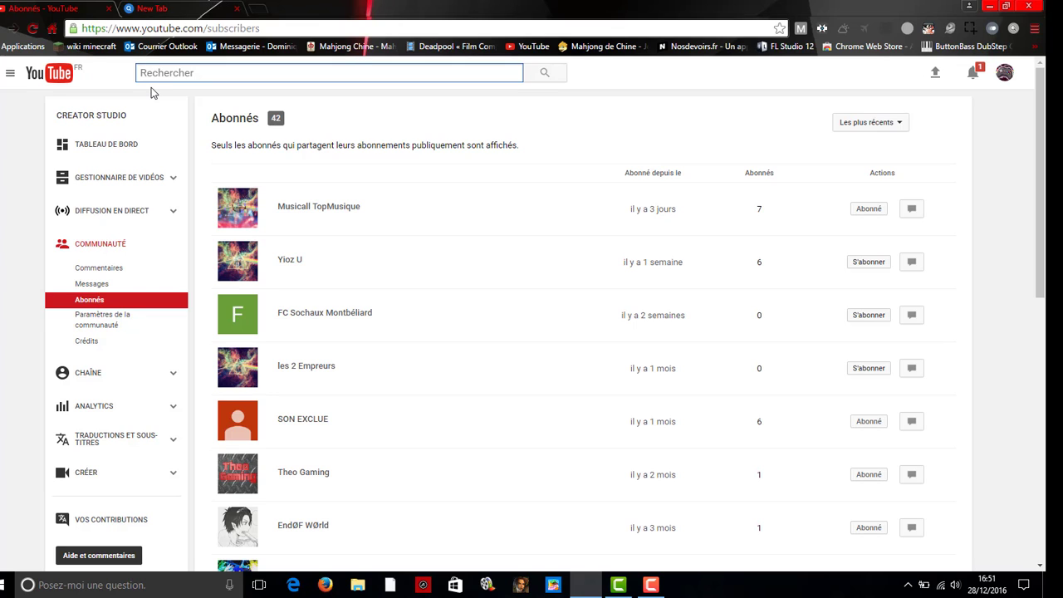
pyautogui.write('noc')
pyautogui.press('BackSpace')
pyautogui.press('BackSpace')
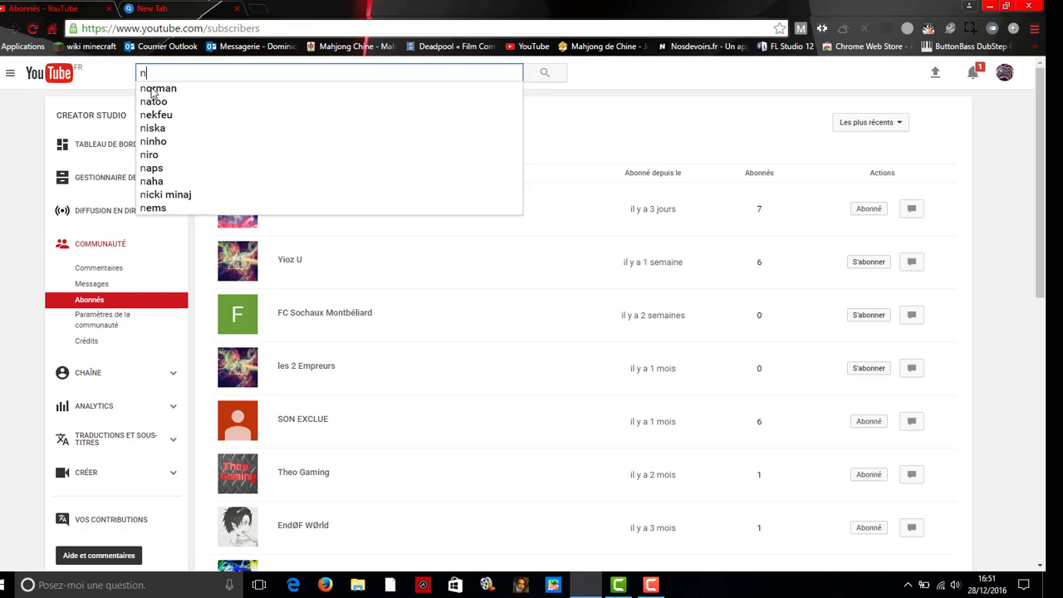
pyautogui.press('BackSpace')
pyautogui.write('nsc')
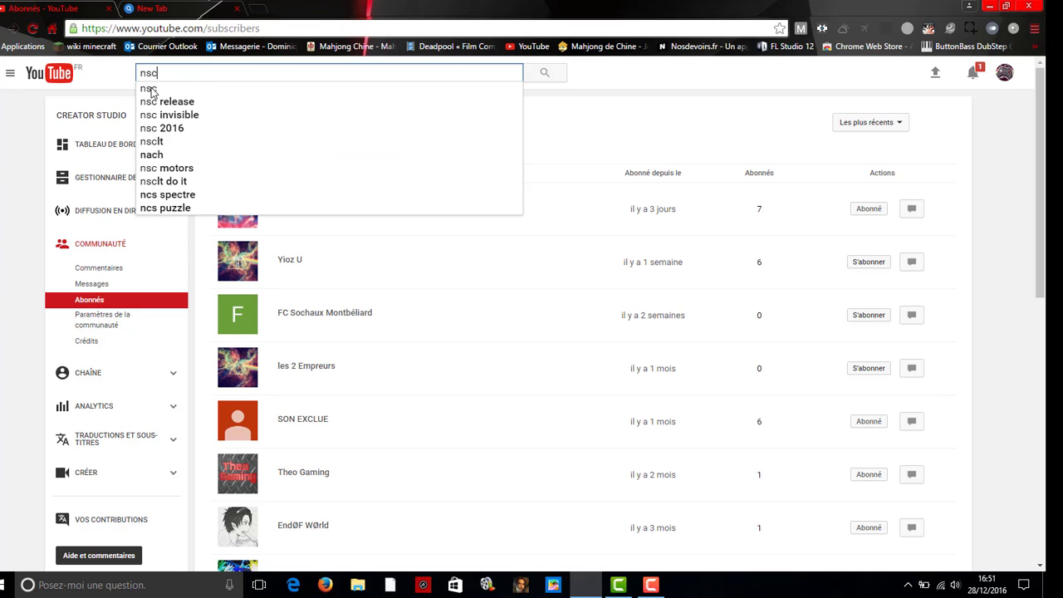
pyautogui.press('BackSpace')
pyautogui.press('BackSpace')
pyautogui.write('cs')
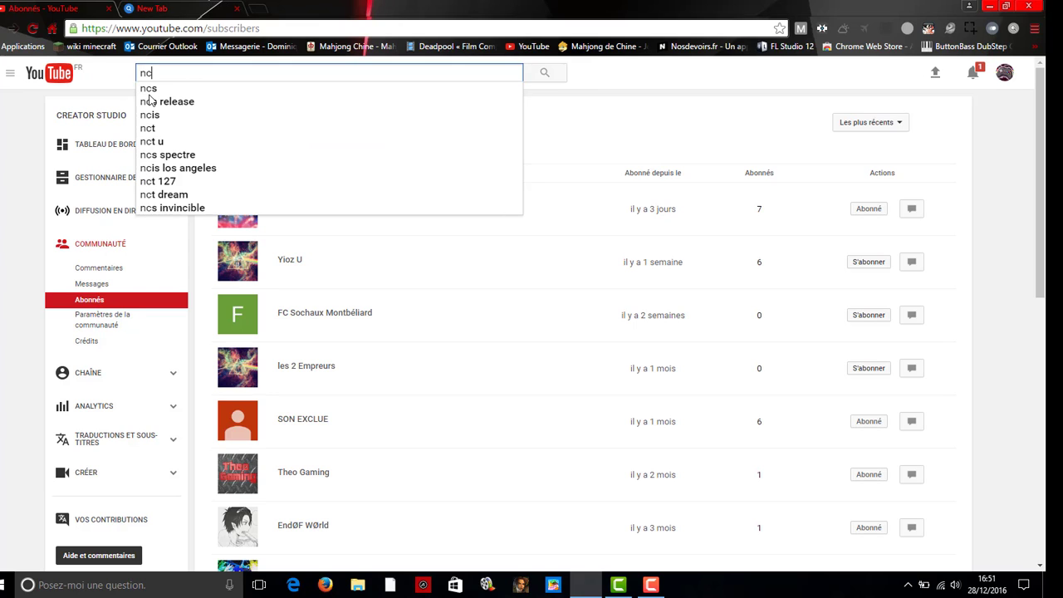
pyautogui.press('Return')
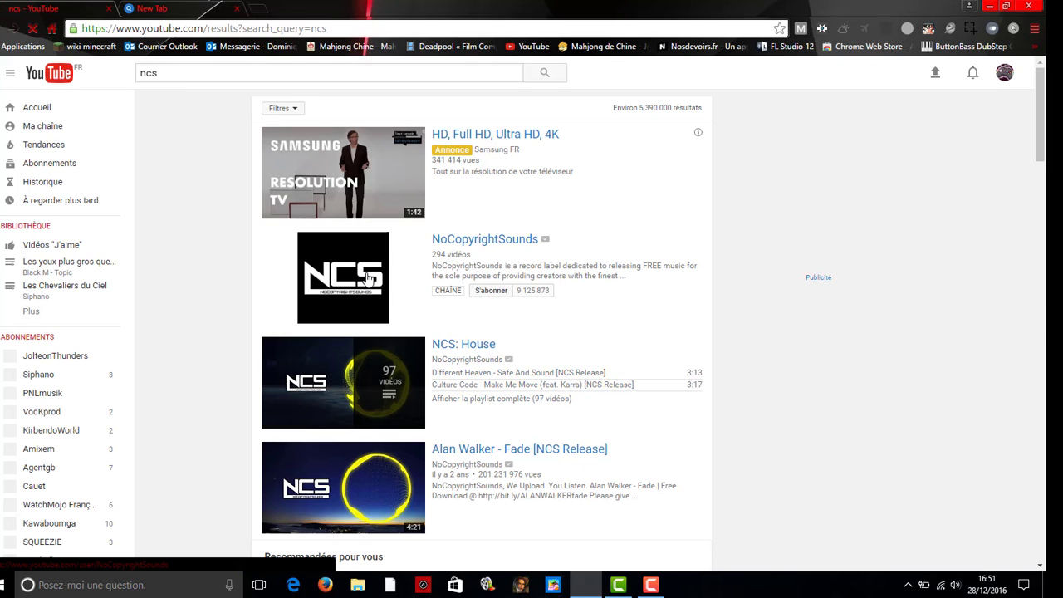
# - Open the NoCopyrightSounds channel from the search results and pause its featured video
pyautogui.click(368, 279)
pyautogui.scroll(-4, 422, 368)
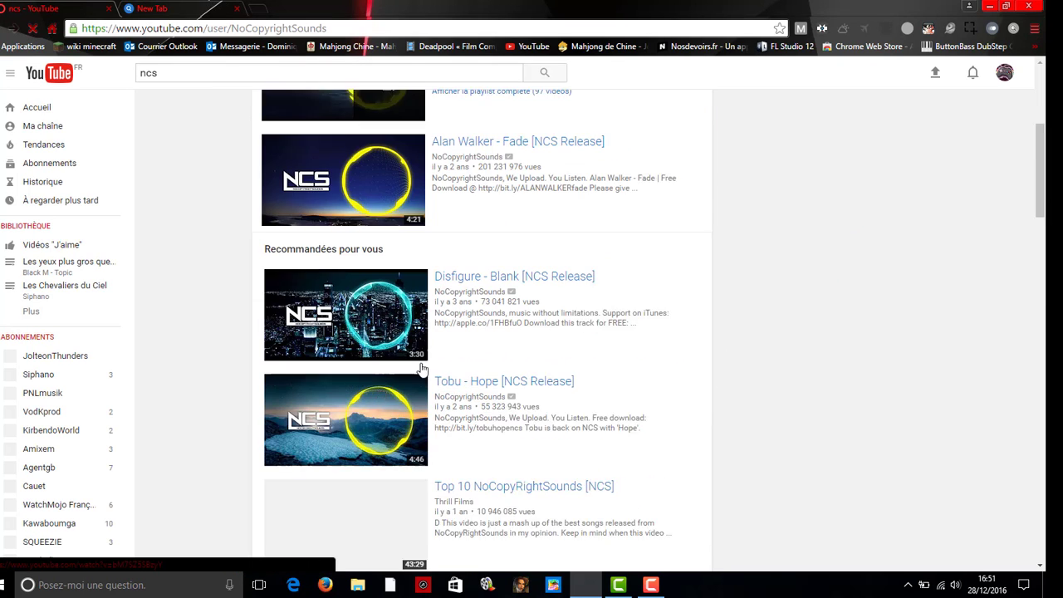
pyautogui.scroll(-4, 422, 368)
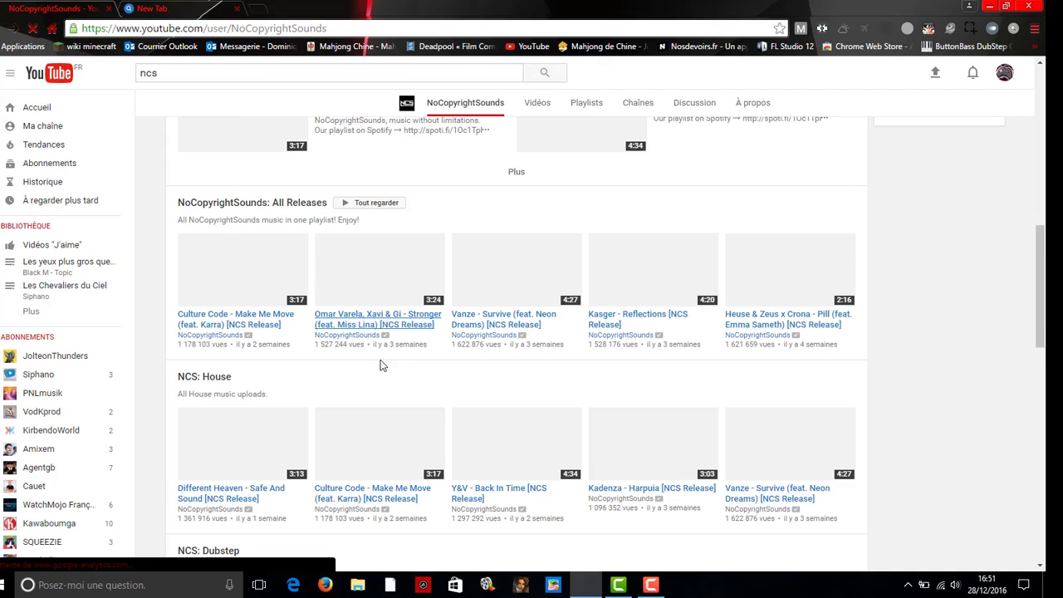
pyautogui.scroll(-1, 382, 366)
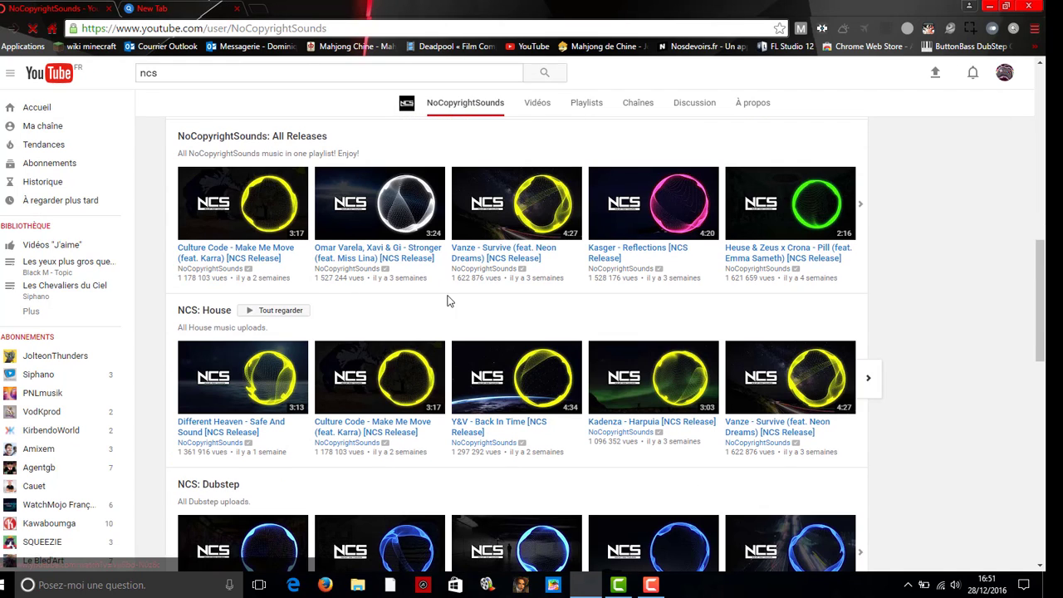
pyautogui.scroll(-2, 745, 417)
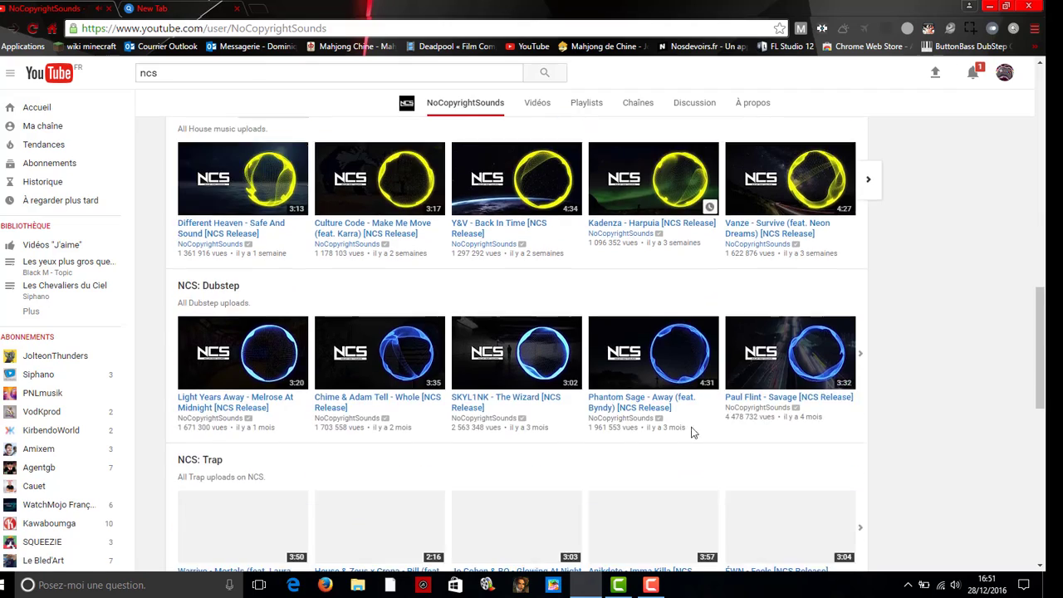
pyautogui.scroll(8, 693, 432)
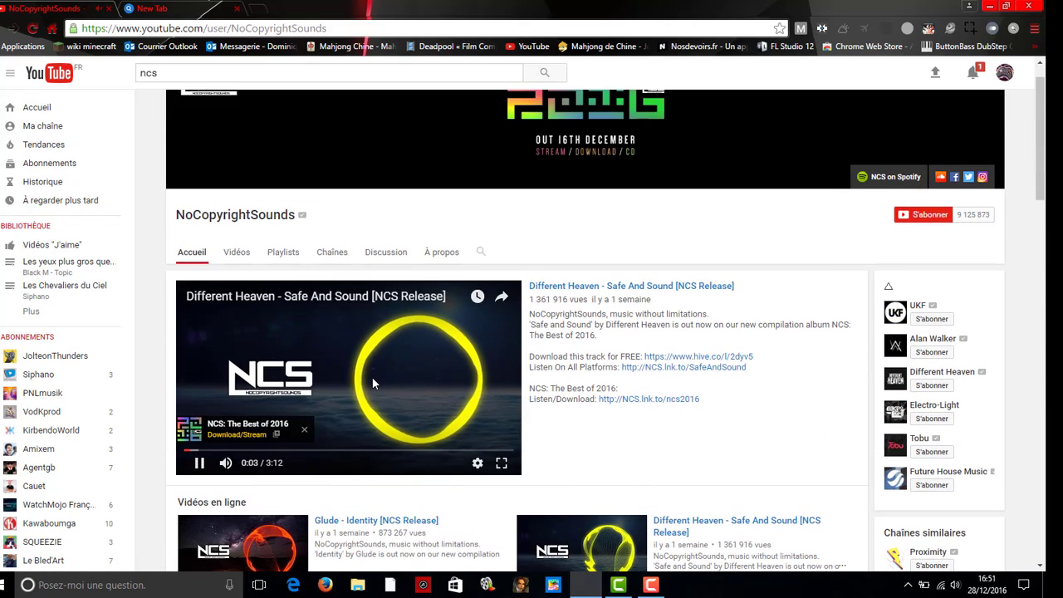
pyautogui.click(402, 412)
# - Open "Alan Walker - Fade [NCS Release]" from the channel's popular videos and pause it after a few seconds
pyautogui.scroll(-3, 395, 389)
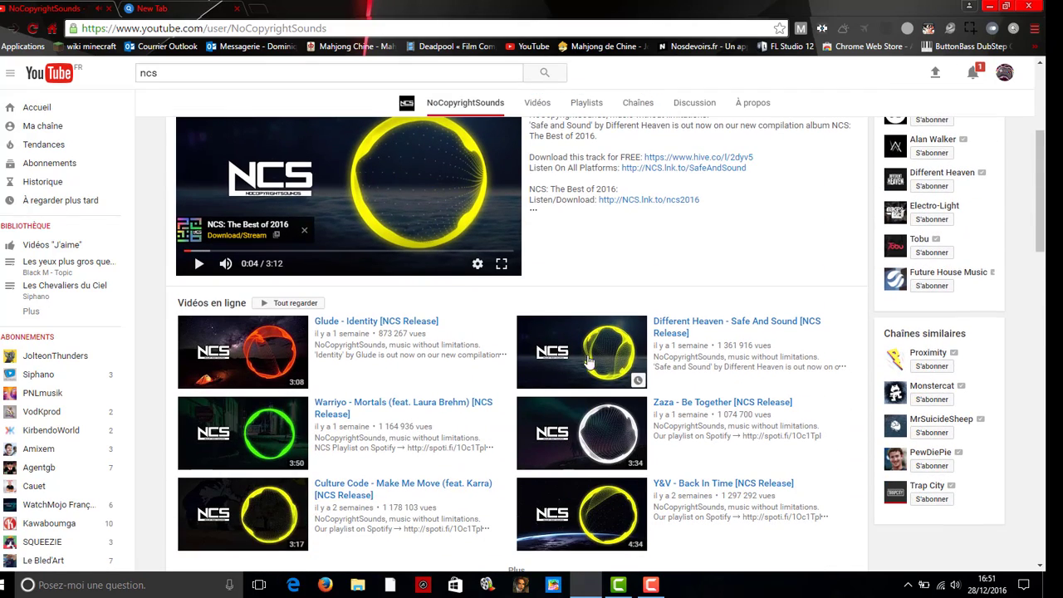
pyautogui.scroll(-5, 574, 398)
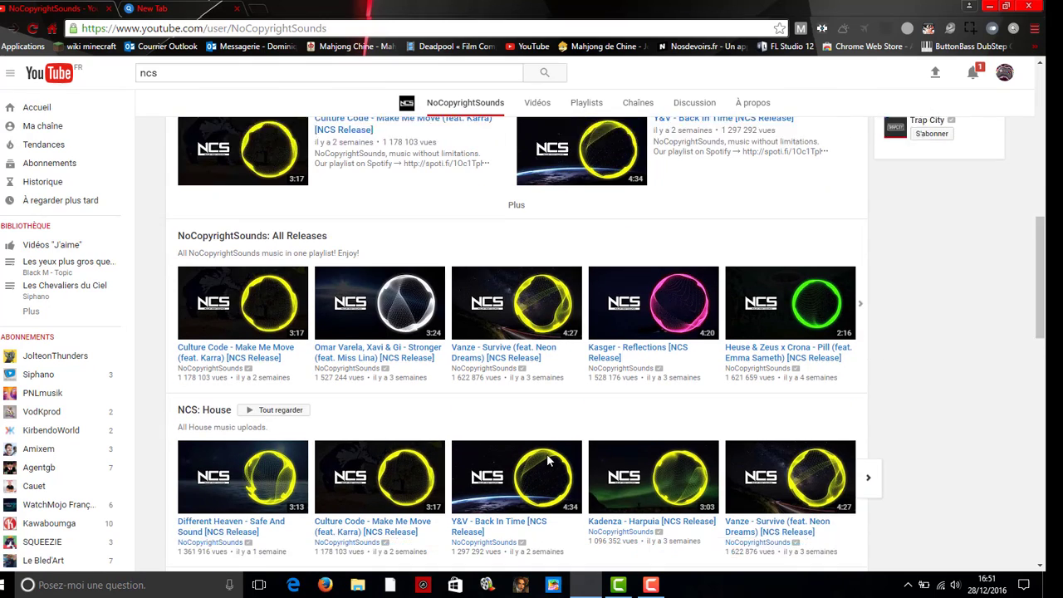
pyautogui.scroll(-4, 498, 428)
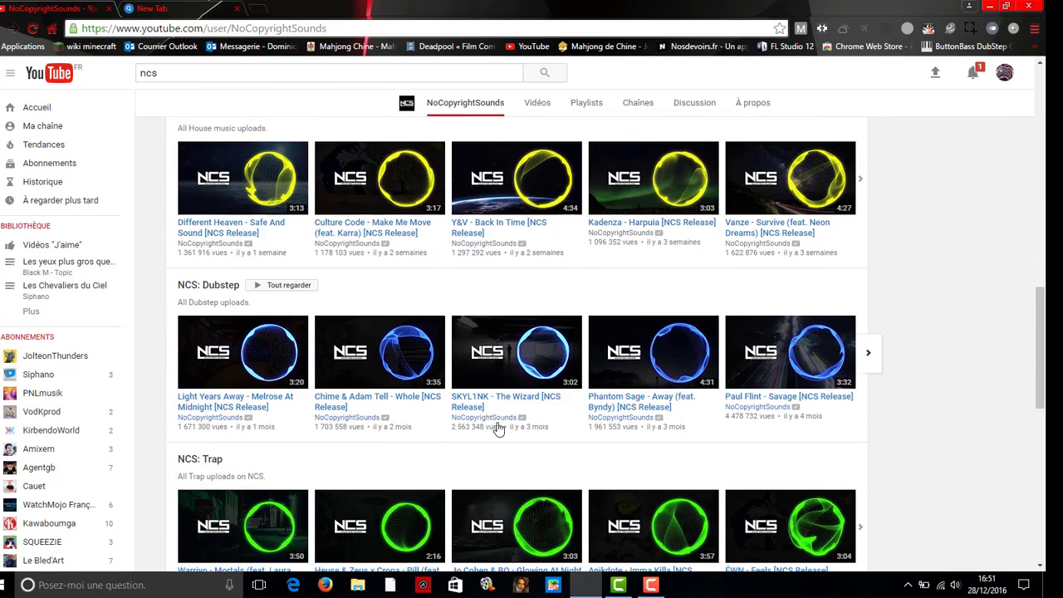
pyautogui.scroll(-4, 470, 427)
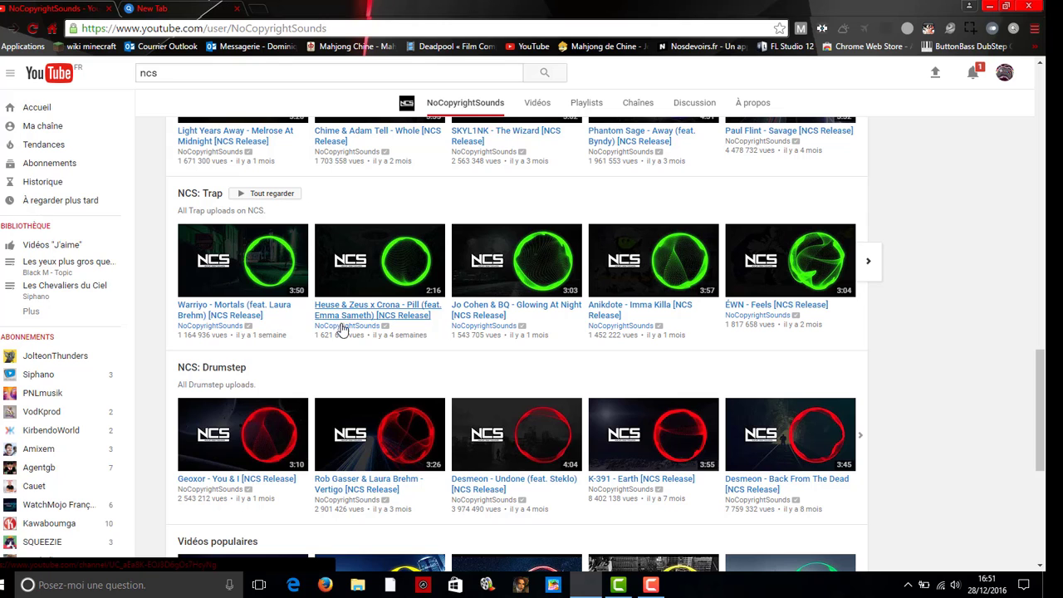
pyautogui.scroll(-5, 366, 332)
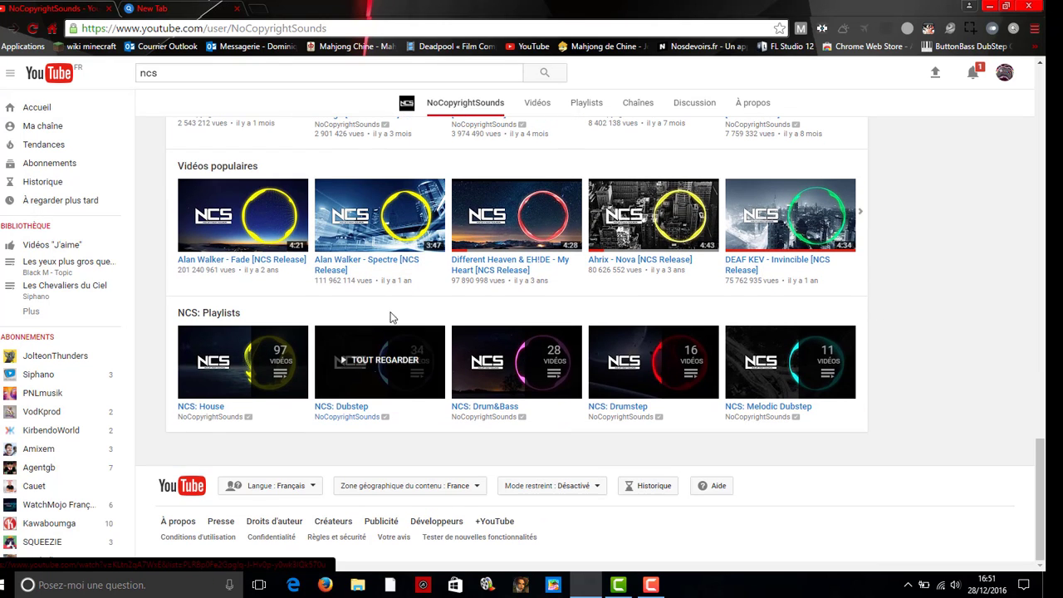
pyautogui.click(283, 237)
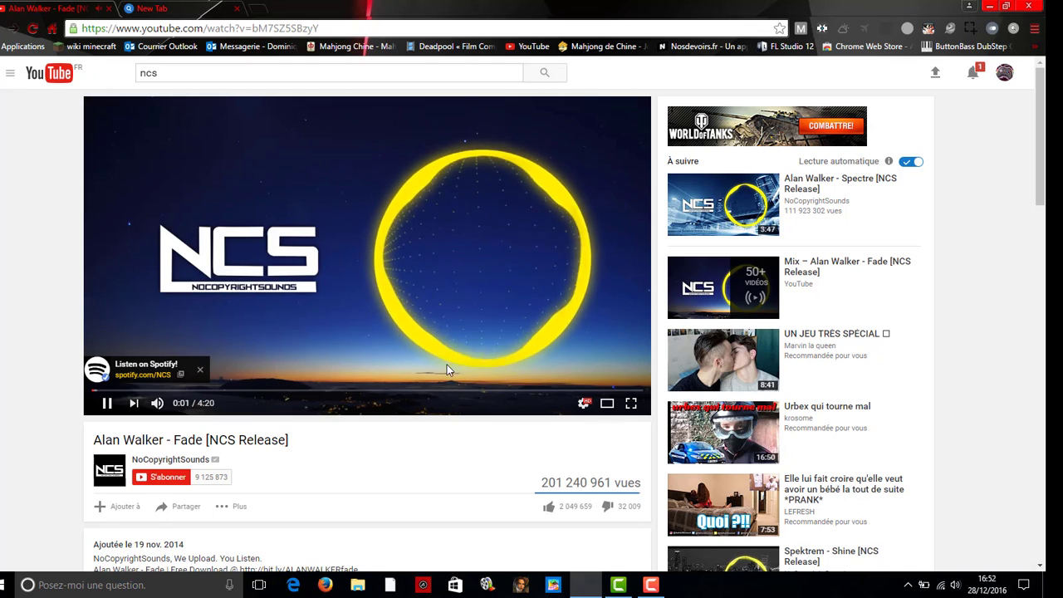
pyautogui.click(501, 316)
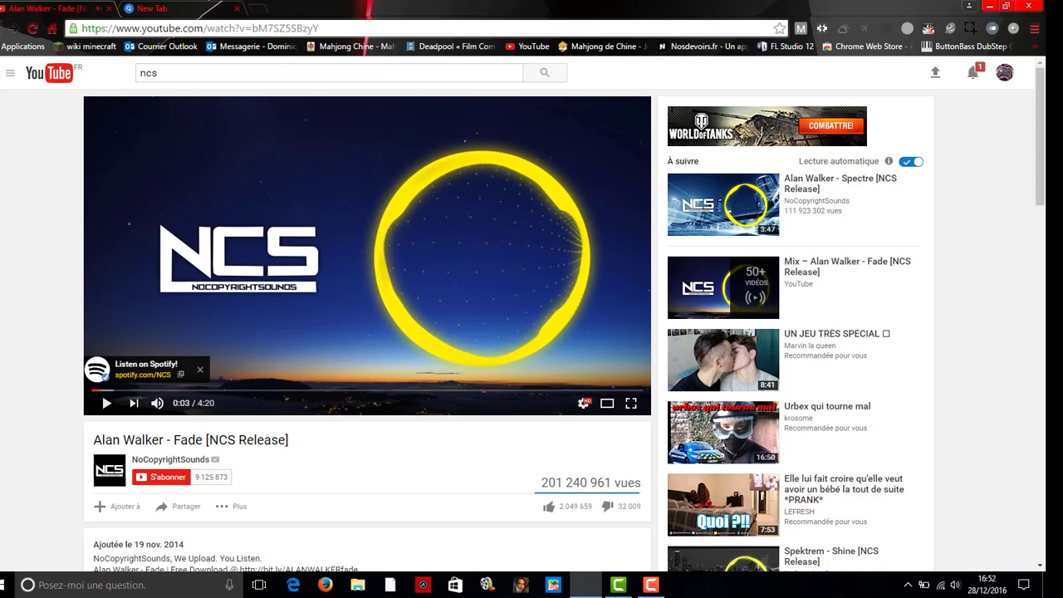
# - Go back to the NoCopyrightSounds channel page, view the new comment notification and close the notifications
pyautogui.click(4, 32)
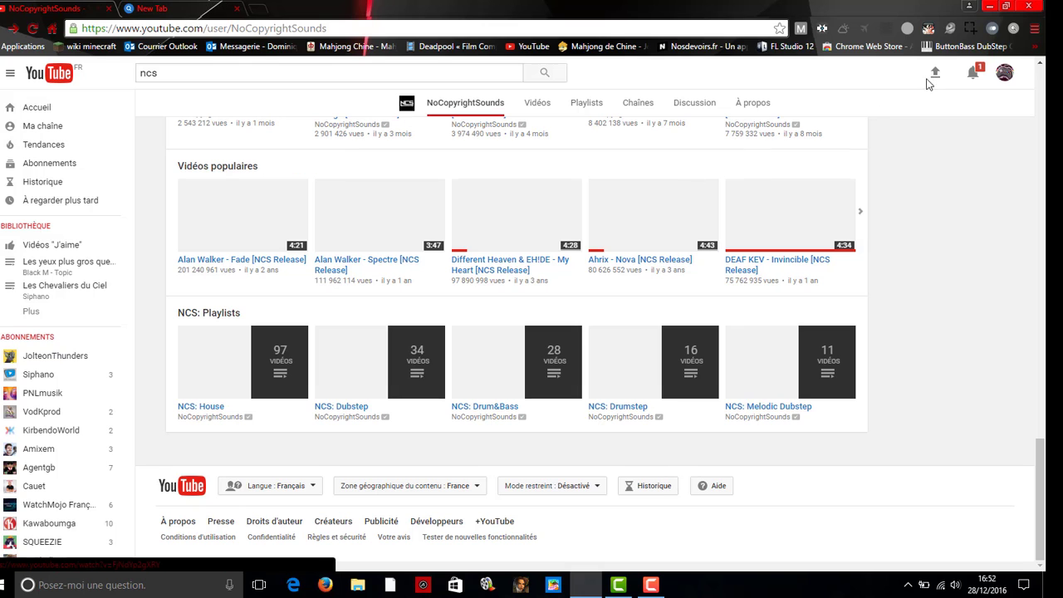
pyautogui.click(973, 72)
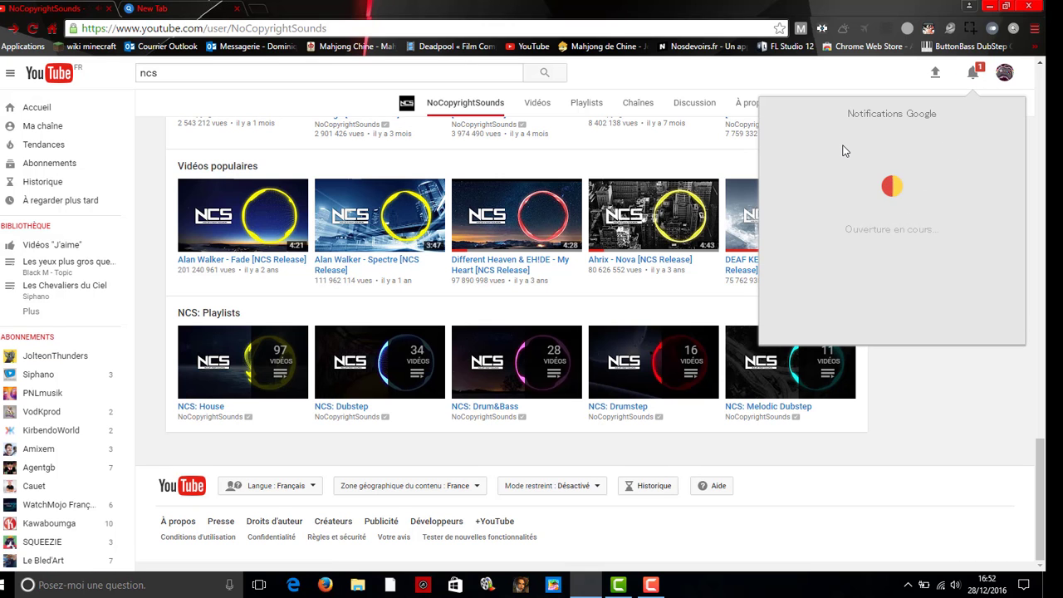
pyautogui.scroll(15, 652, 198)
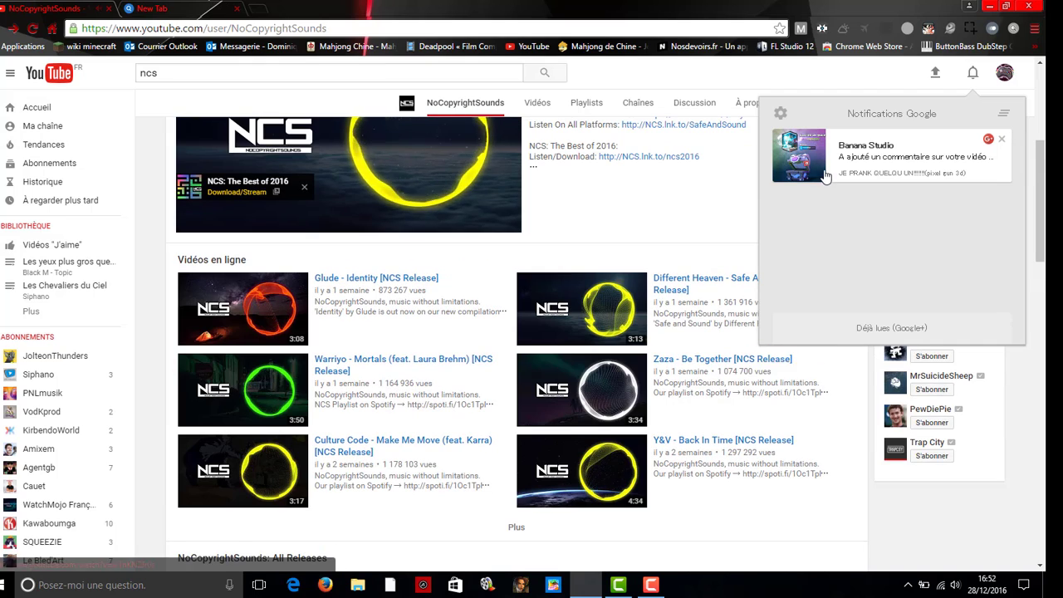
pyautogui.click(831, 157)
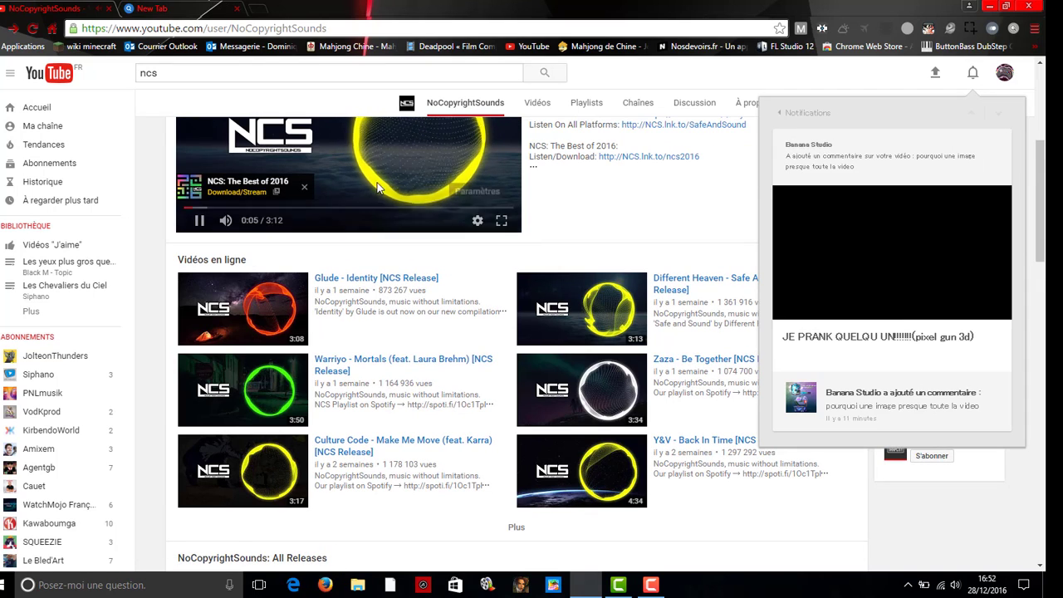
pyautogui.click(606, 240)
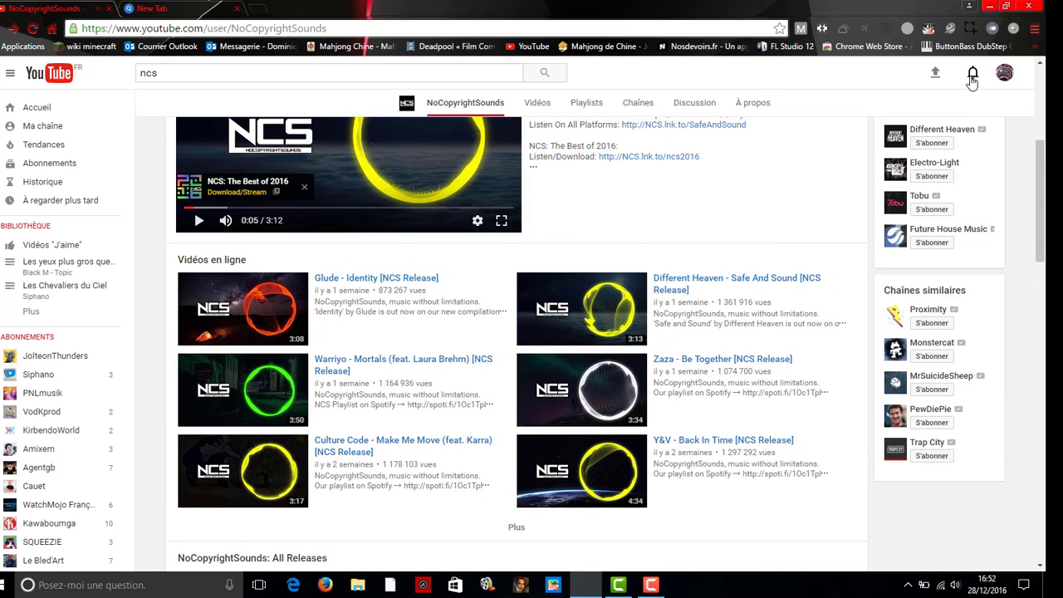
pyautogui.click(972, 79)
pyautogui.click(961, 79)
# - Browse the NoCopyrightSounds channel's music sections down to the popular videos
pyautogui.scroll(-2, 652, 287)
pyautogui.scroll(3, 640, 288)
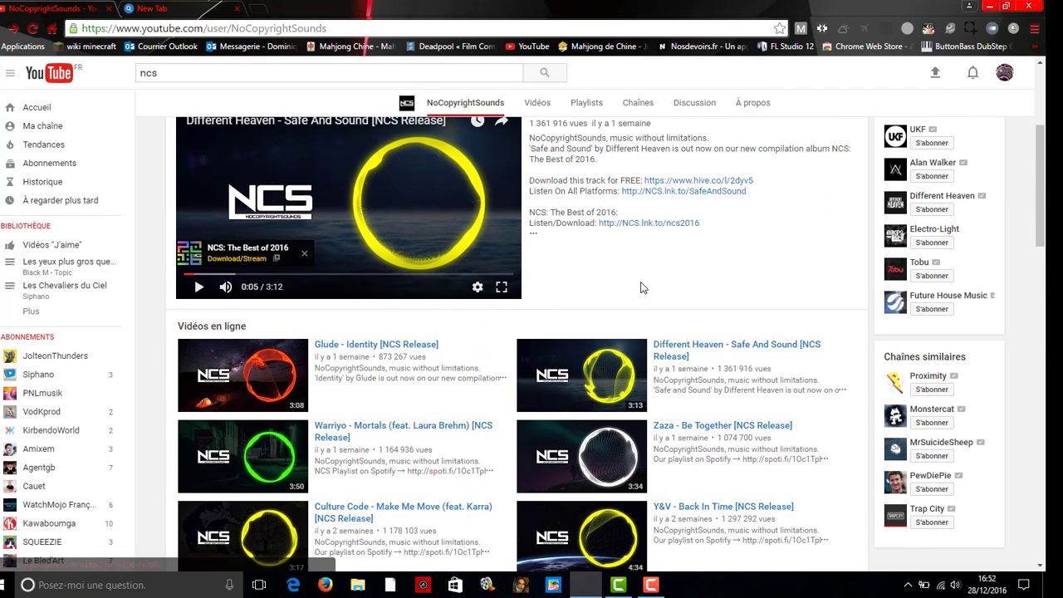
pyautogui.scroll(-4, 487, 308)
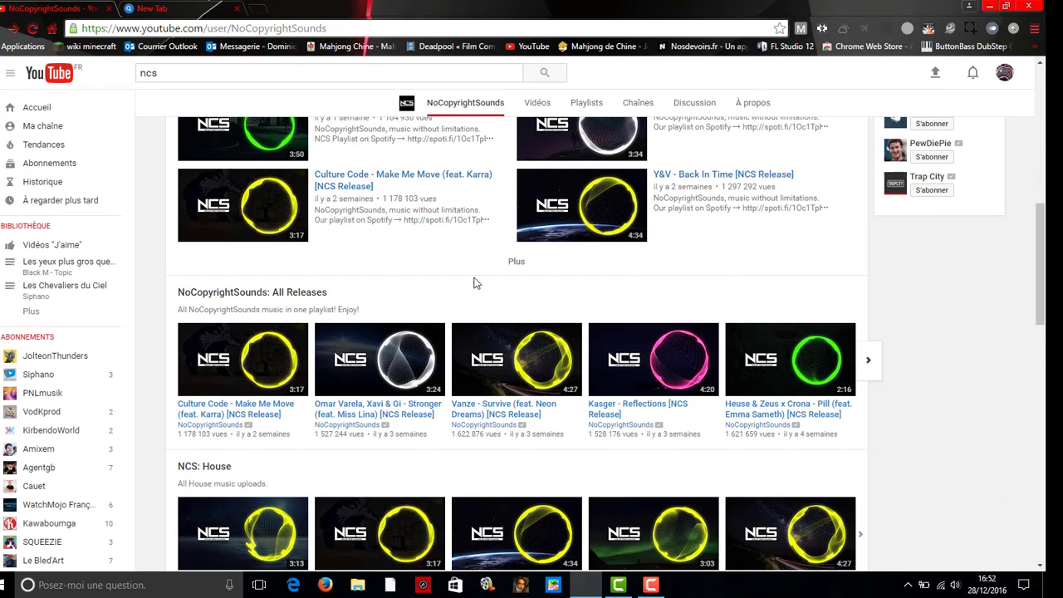
pyautogui.scroll(6, 564, 298)
pyautogui.scroll(-15, 541, 325)
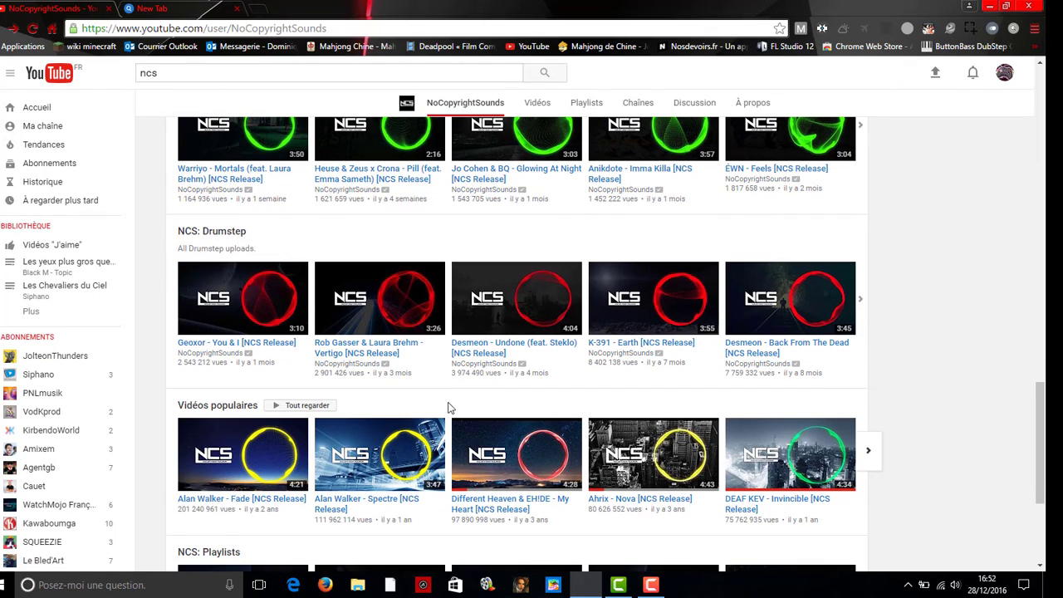
# - Open "Desmeon - Back From The Dead [NCS Release]" from the Drumstep section, skip to about 1:35 and pause it
pyautogui.click(780, 303)
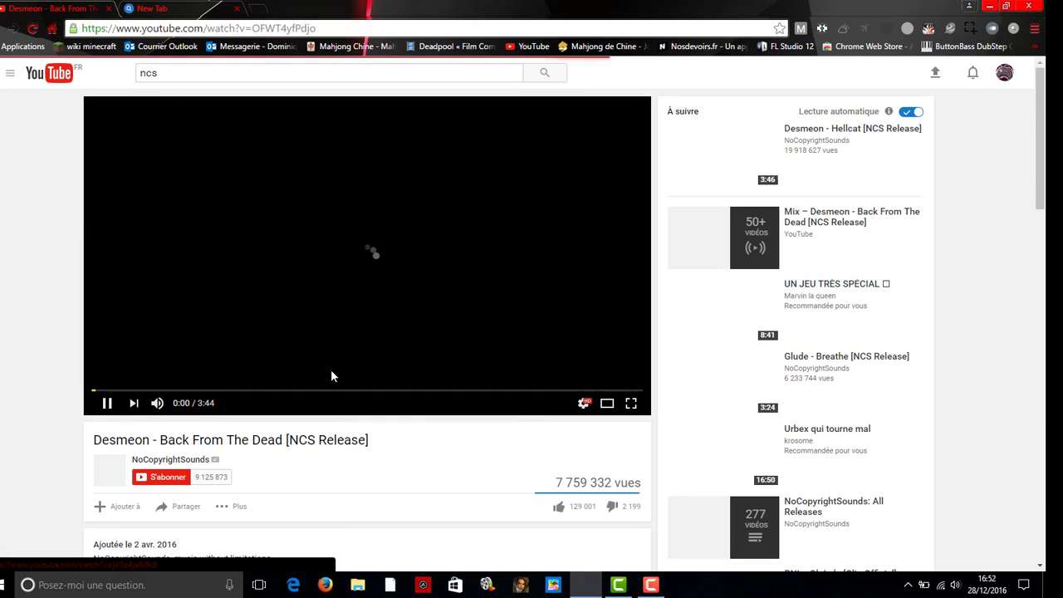
pyautogui.click(311, 390)
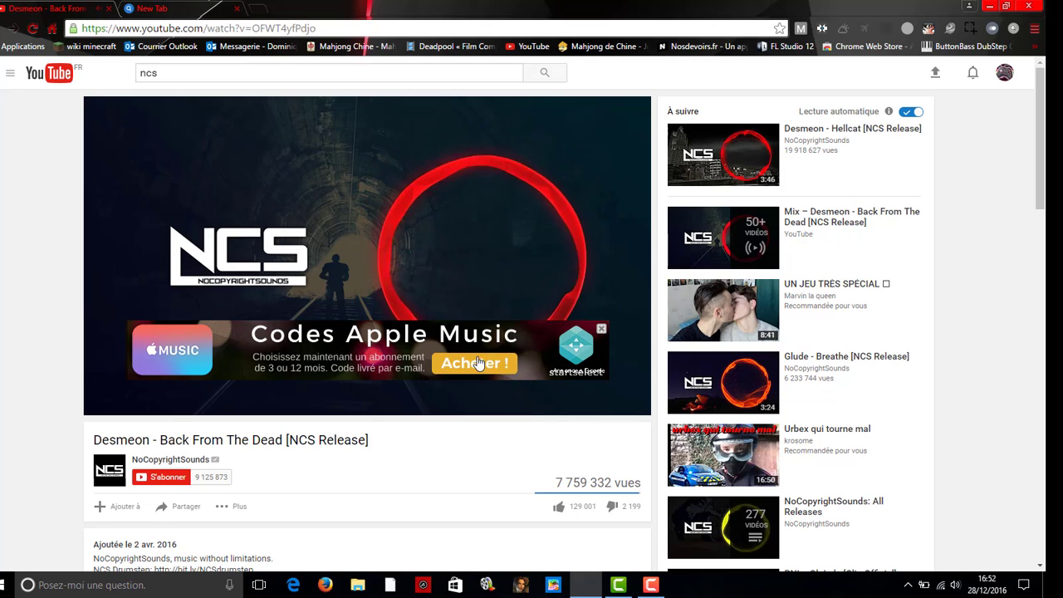
pyautogui.click(508, 281)
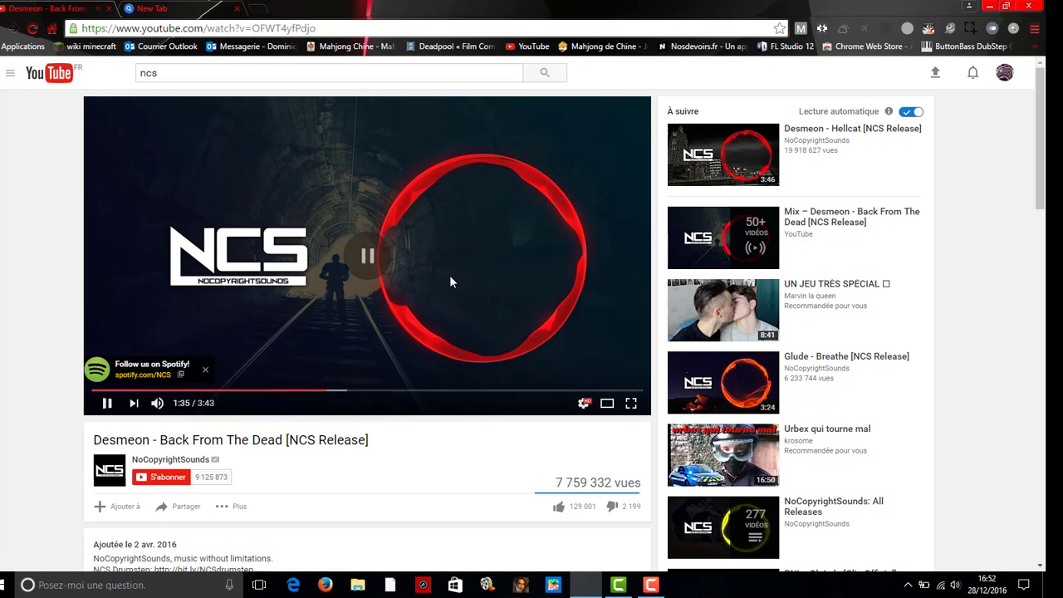
# - Copy the web address of the Desmeon video
pyautogui.click(282, 28)
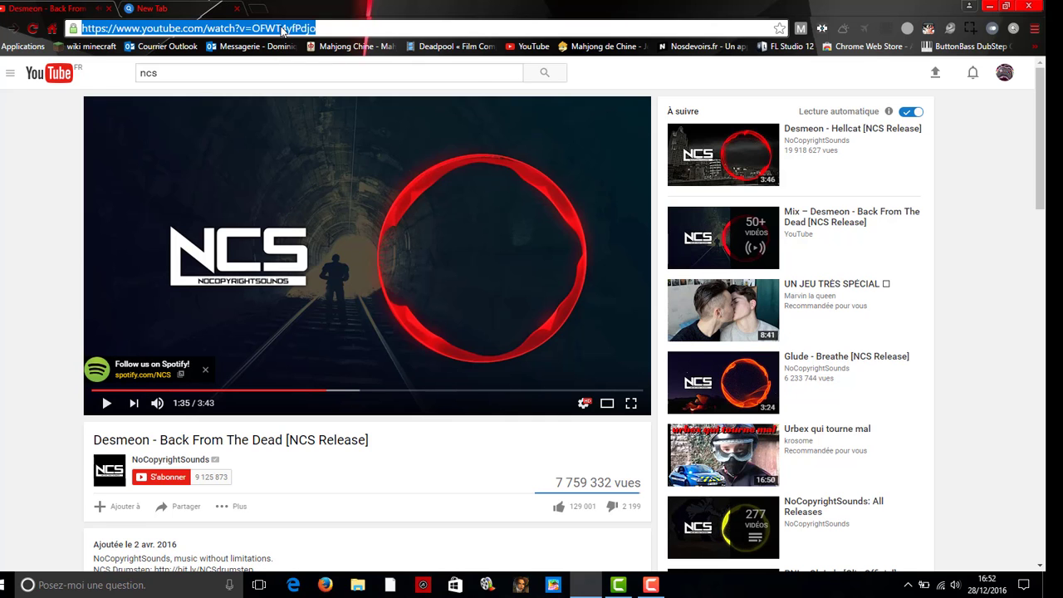
pyautogui.rightClick(282, 28)
pyautogui.click(309, 74)
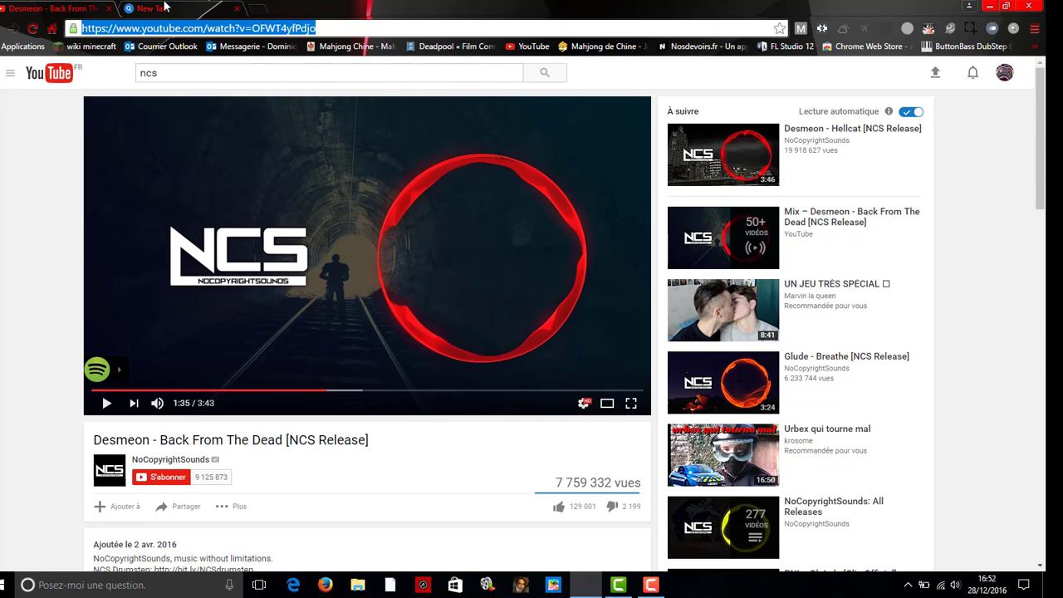
# - Open the bookmarked telechargerunevideo.com video download site in the other browser tab
pyautogui.click(157, 9)
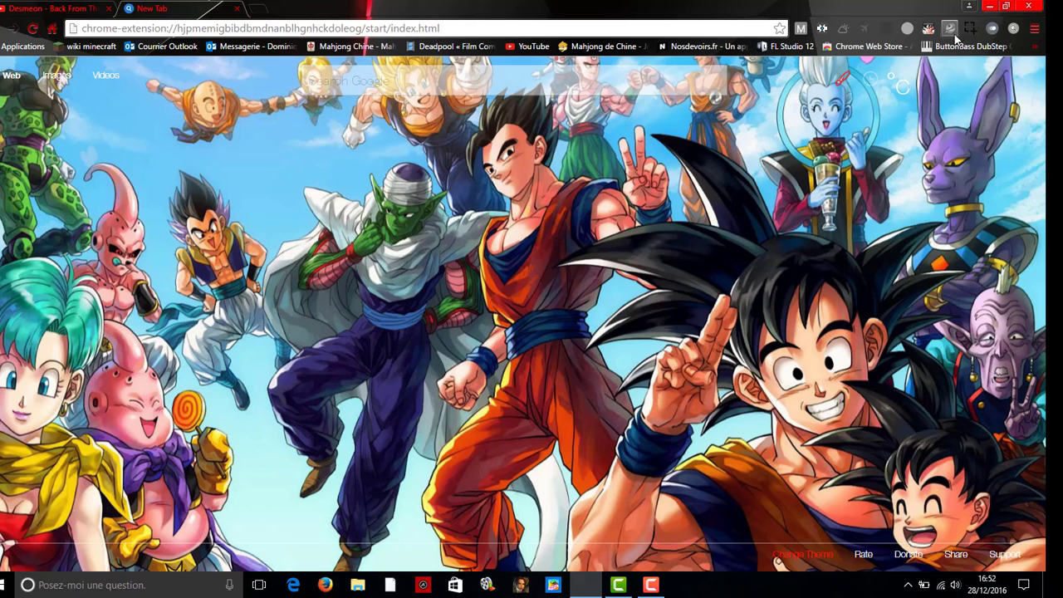
pyautogui.click(1034, 47)
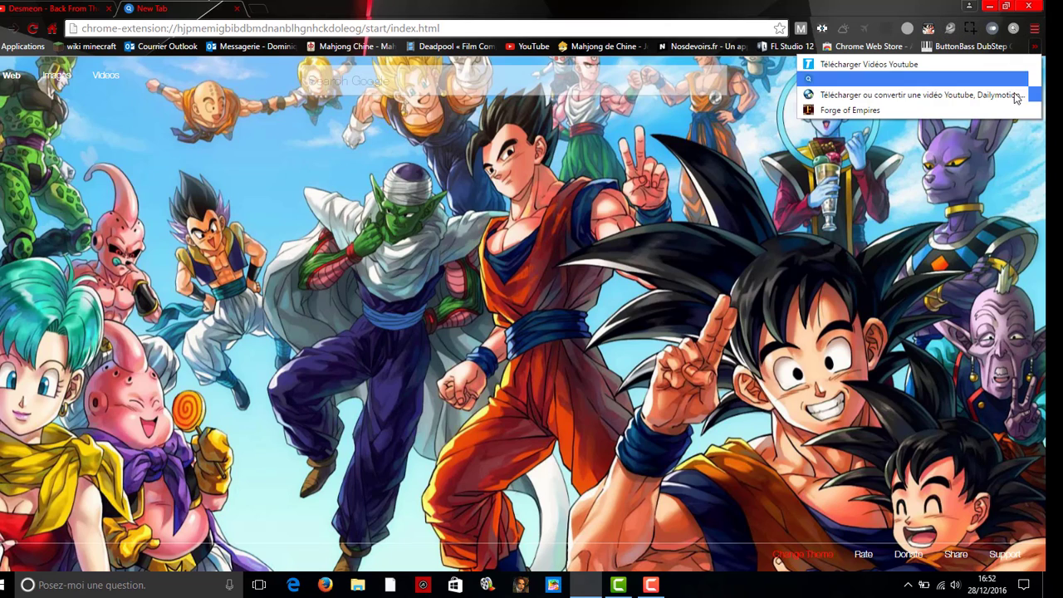
pyautogui.click(977, 95)
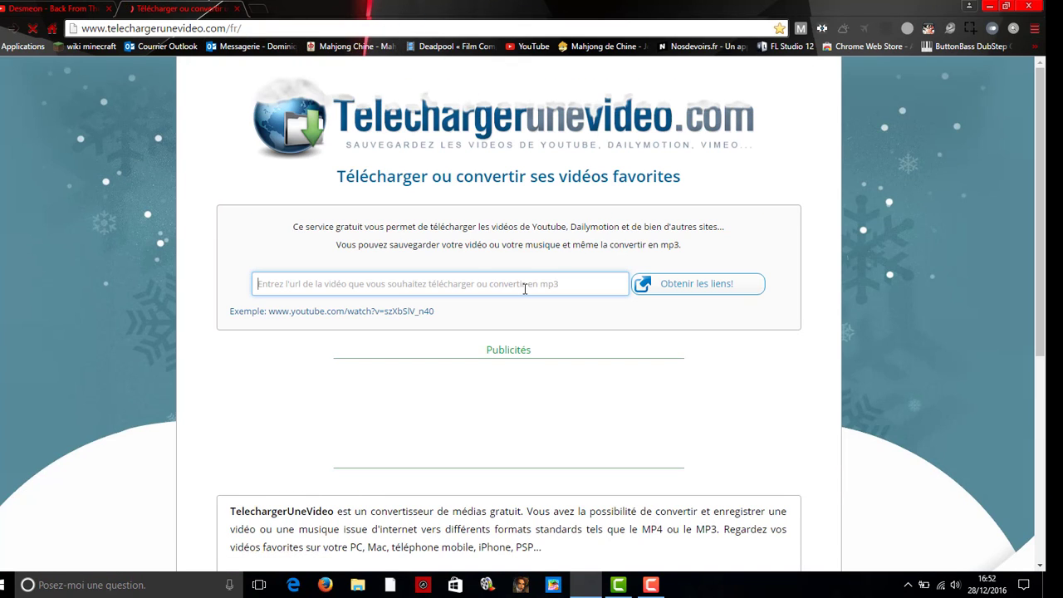
# - Paste the copied YouTube address into the video URL field and get the available download links
pyautogui.rightClick(524, 292)
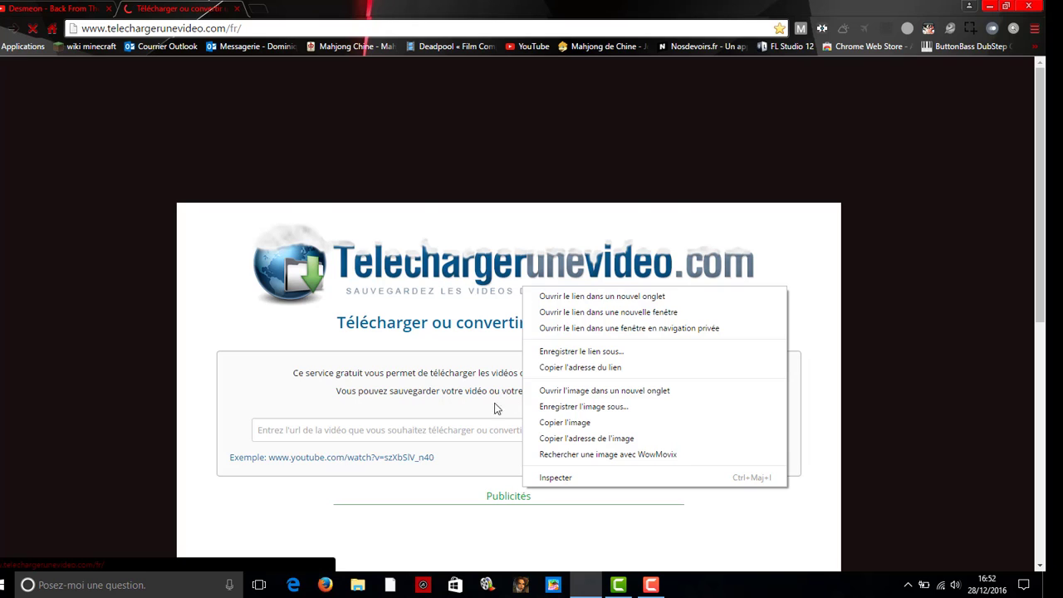
pyautogui.click(482, 428)
pyautogui.rightClick(484, 427)
pyautogui.click(546, 326)
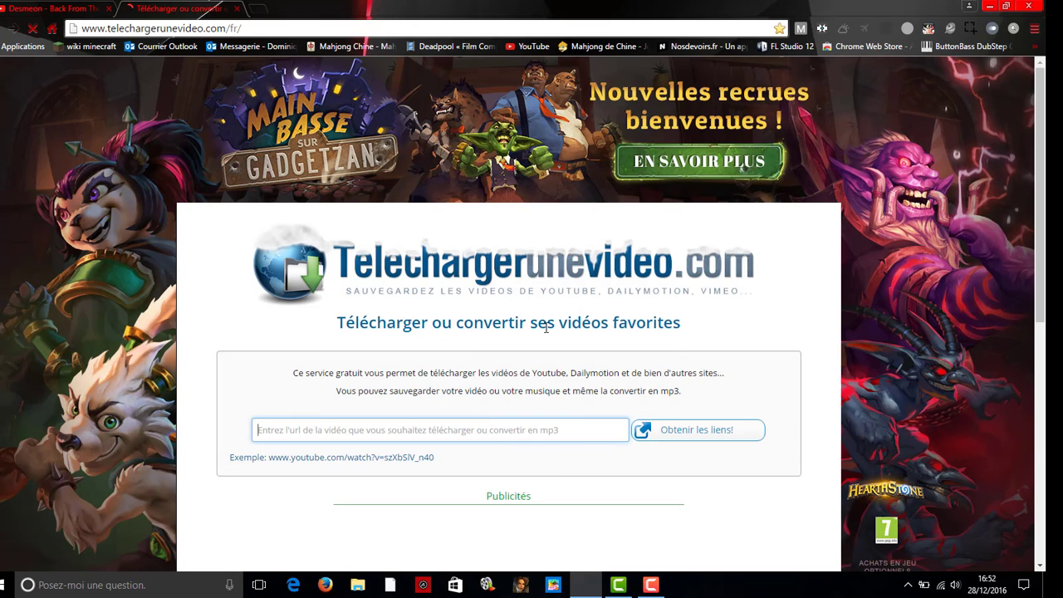
pyautogui.write('https://www.youtube.com/watch?v=OFWT4yfPdjo')
pyautogui.click(655, 436)
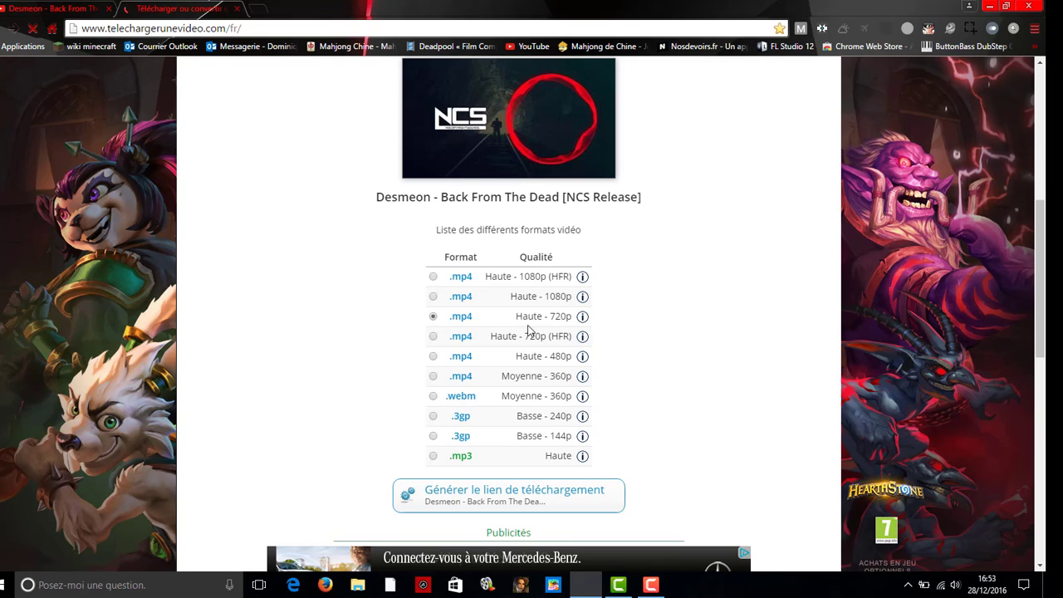
# - Generate the download link for the 720p .mp4 format, download the file and open a new browser tab
pyautogui.click(562, 499)
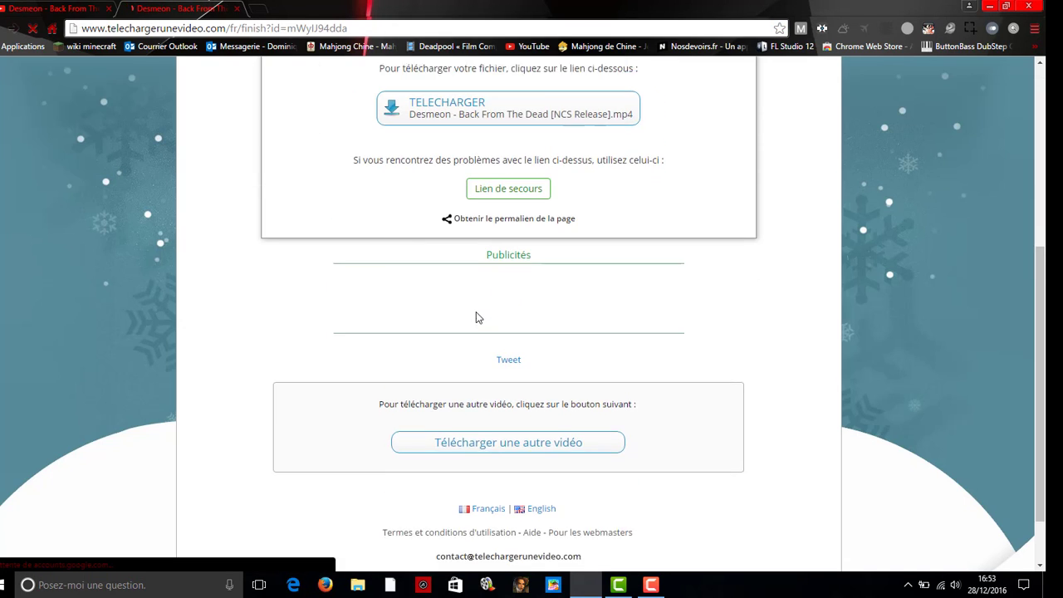
pyautogui.scroll(-1, 476, 318)
pyautogui.scroll(5, 474, 321)
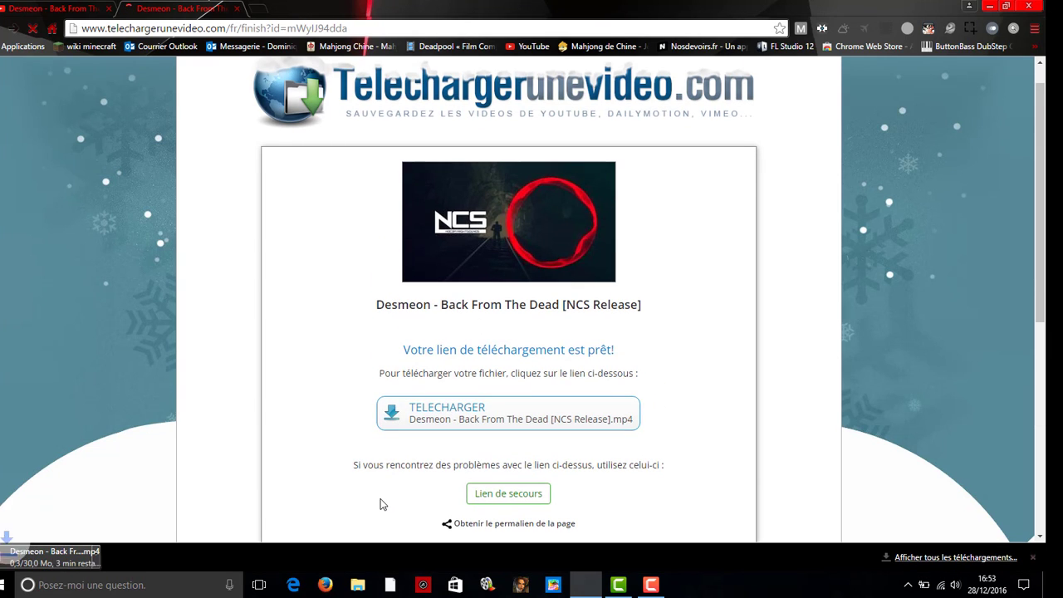
pyautogui.click(266, 10)
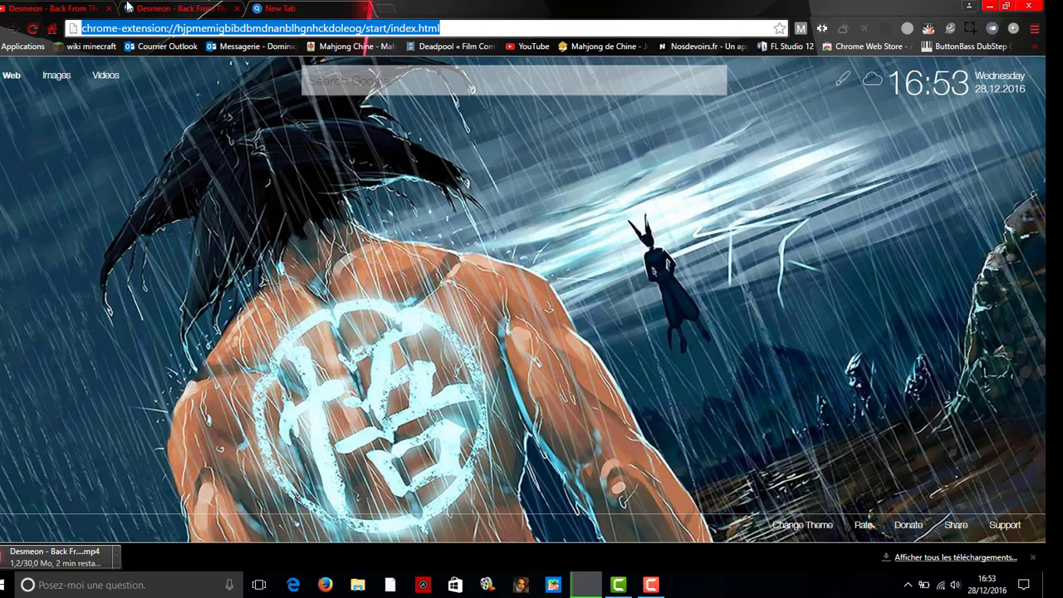
# - Return to the YouTube tab, search for "yolo" and look through the results
pyautogui.click(88, 8)
pyautogui.click(415, 73)
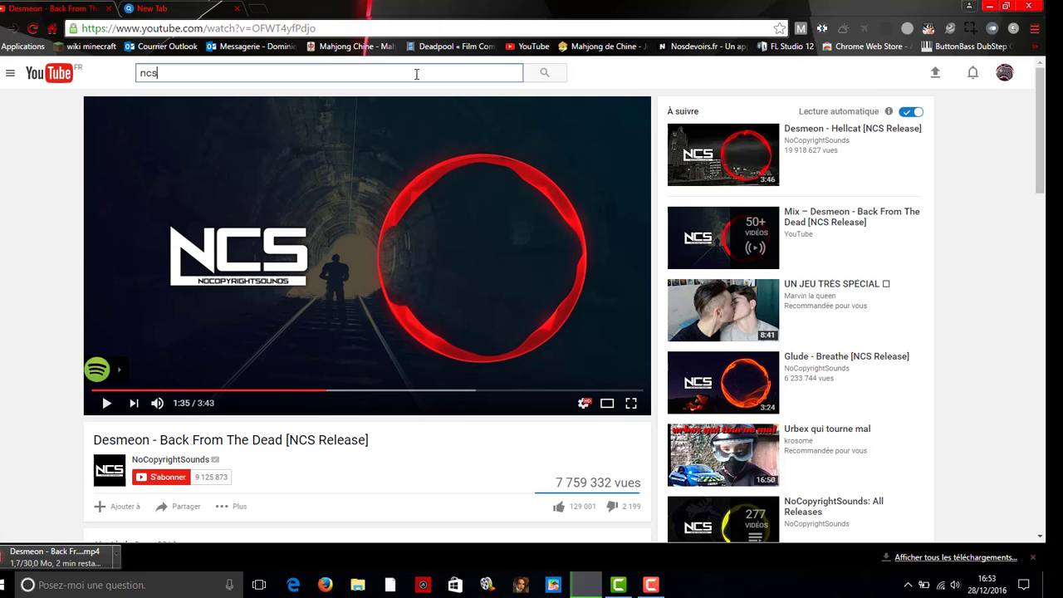
pyautogui.press('BackSpace')
pyautogui.press('BackSpace')
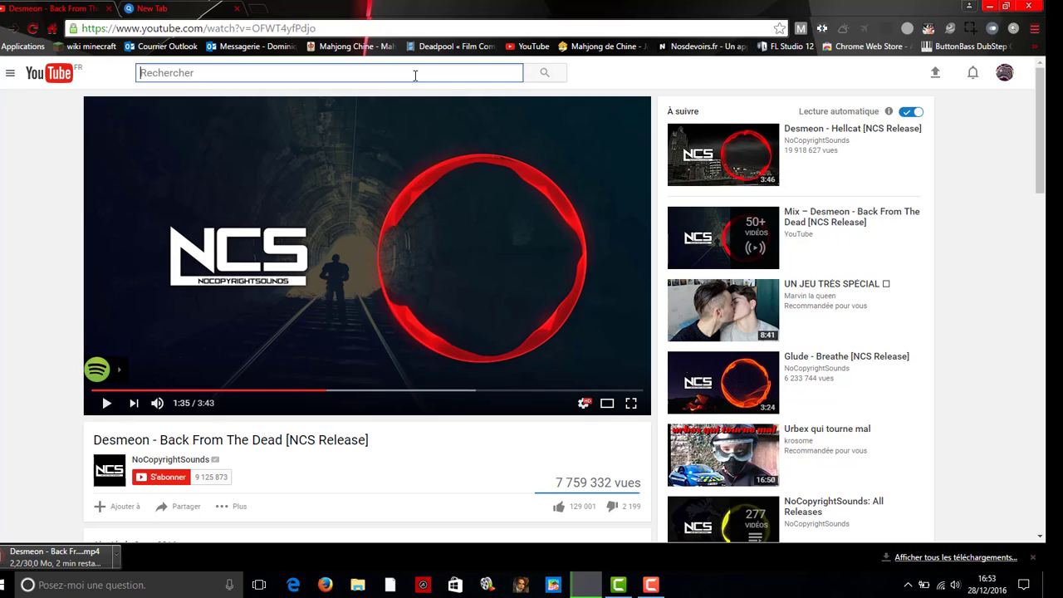
pyautogui.write('yolo')
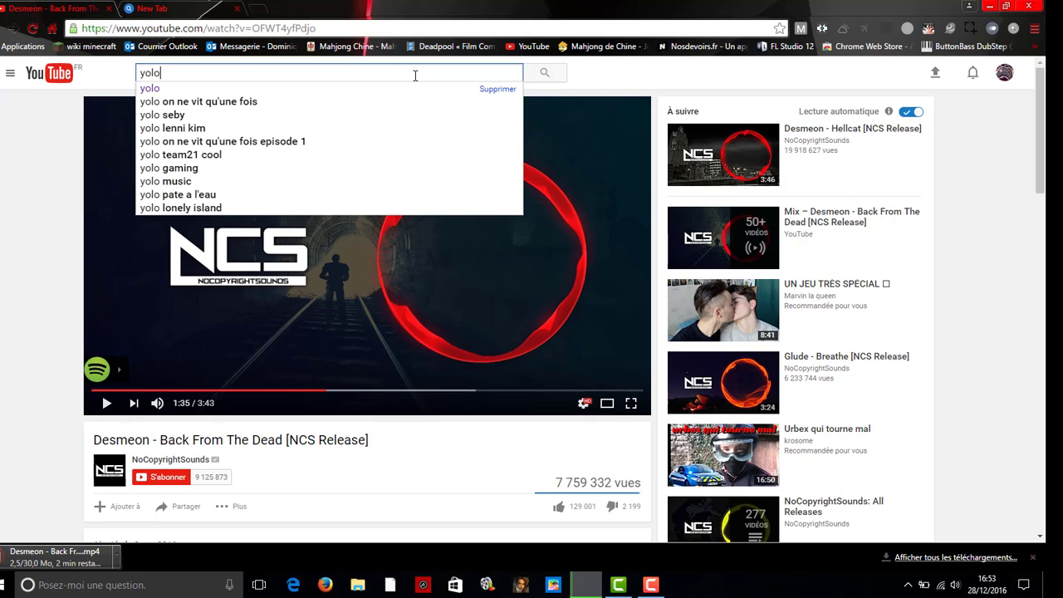
pyautogui.press('Return')
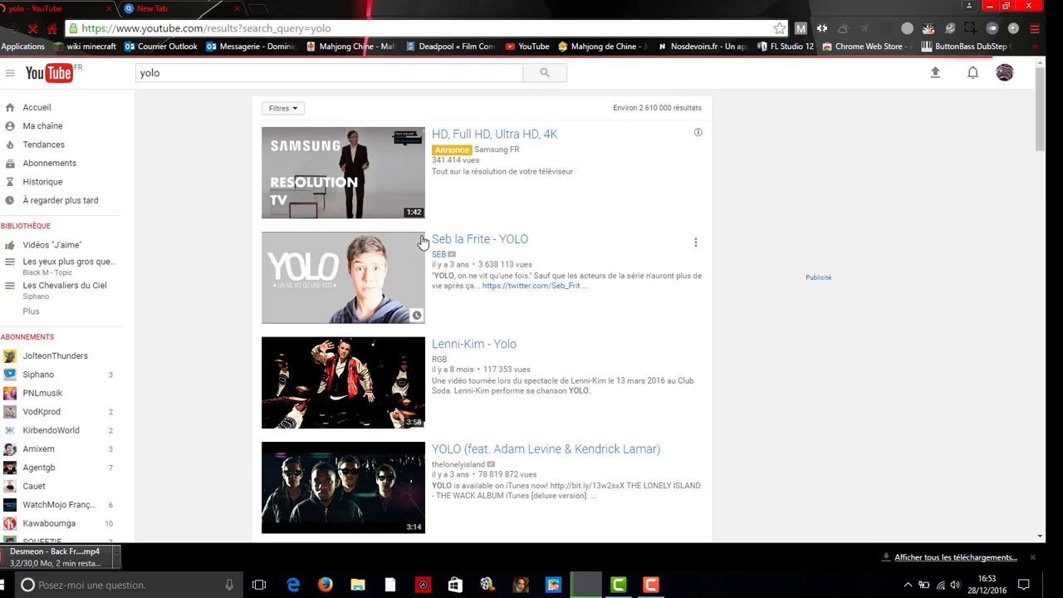
pyautogui.scroll(-7, 399, 302)
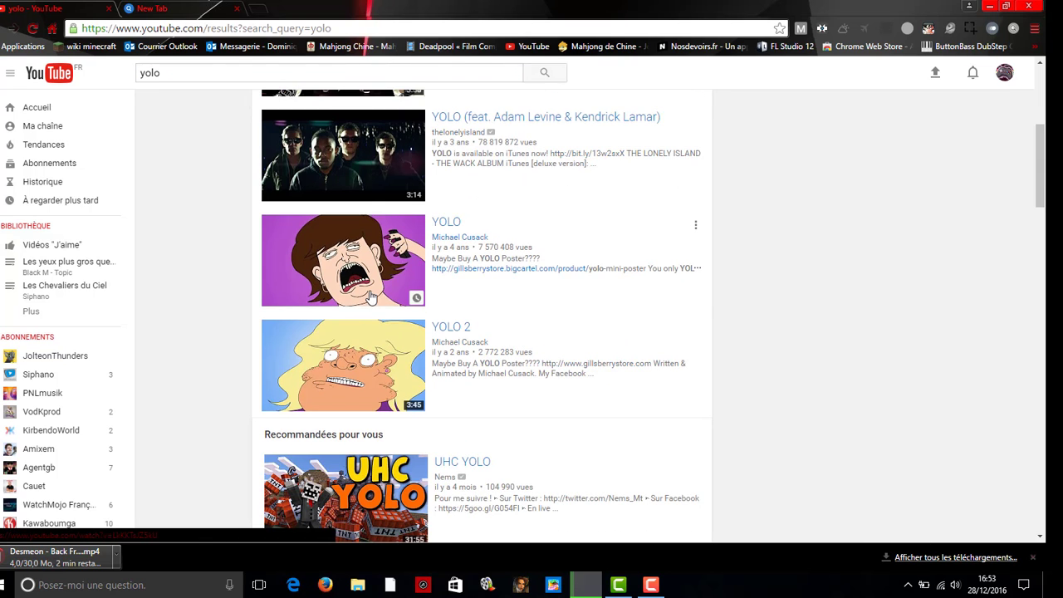
pyautogui.scroll(-6, 369, 289)
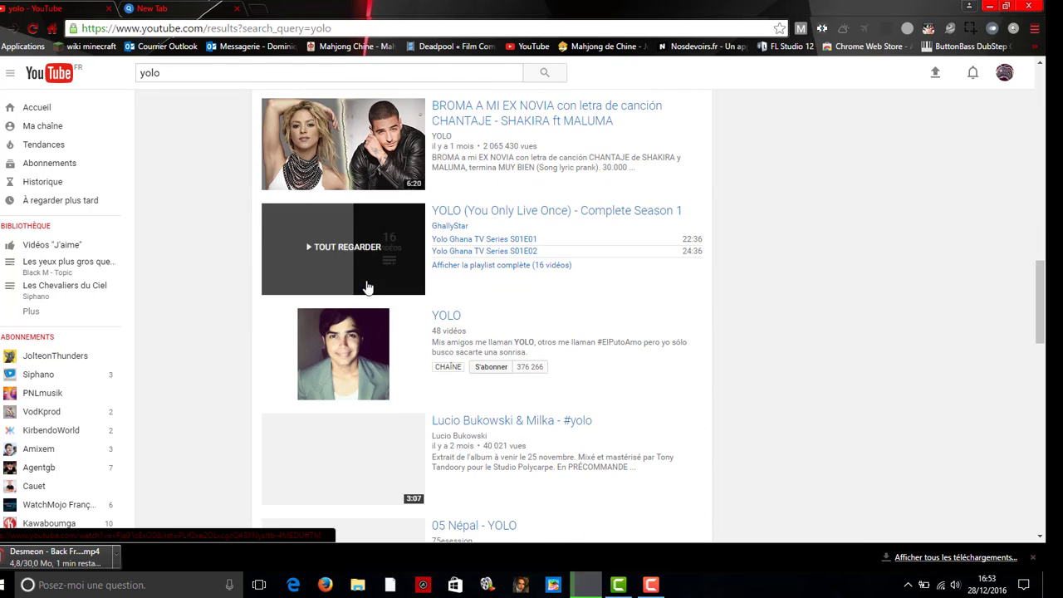
pyautogui.scroll(6, 368, 285)
pyautogui.scroll(3, 307, 163)
pyautogui.doubleClick(150, 72)
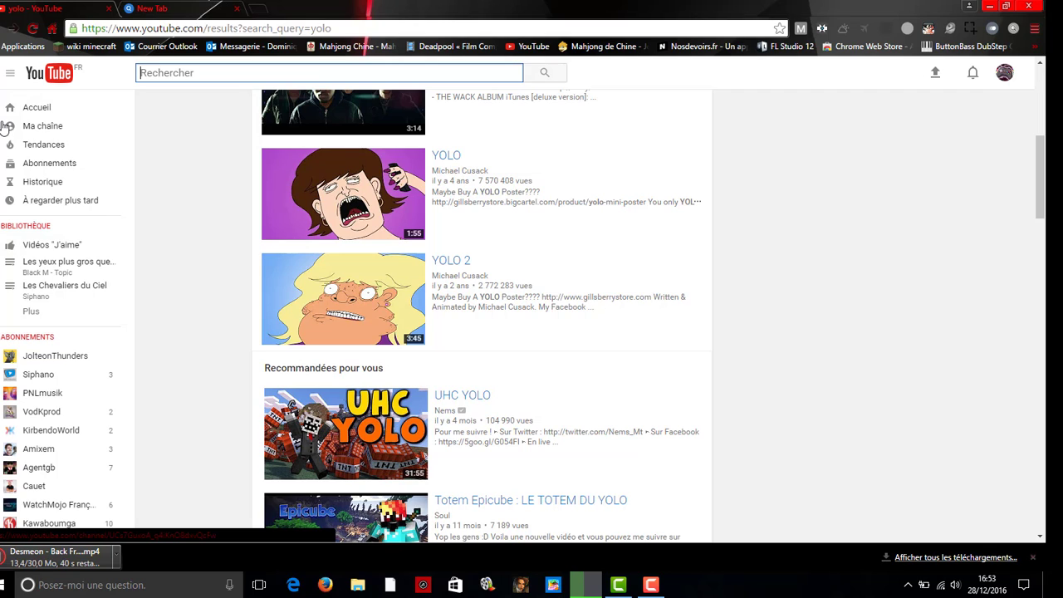
pyautogui.write('c')
pyautogui.press('BackSpace')
pyautogui.write('jul')
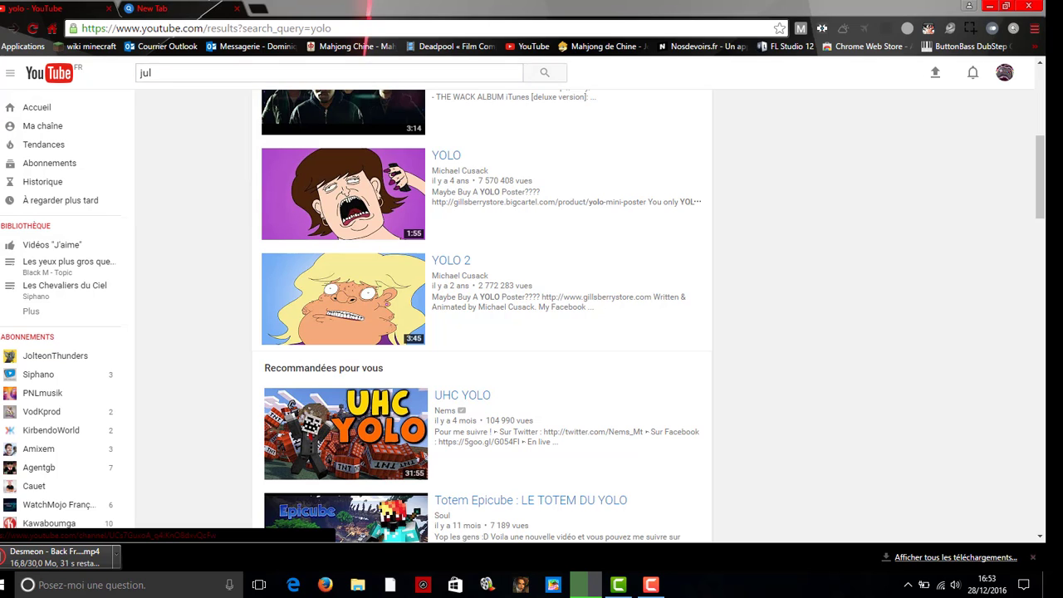
pyautogui.click(30, 87)
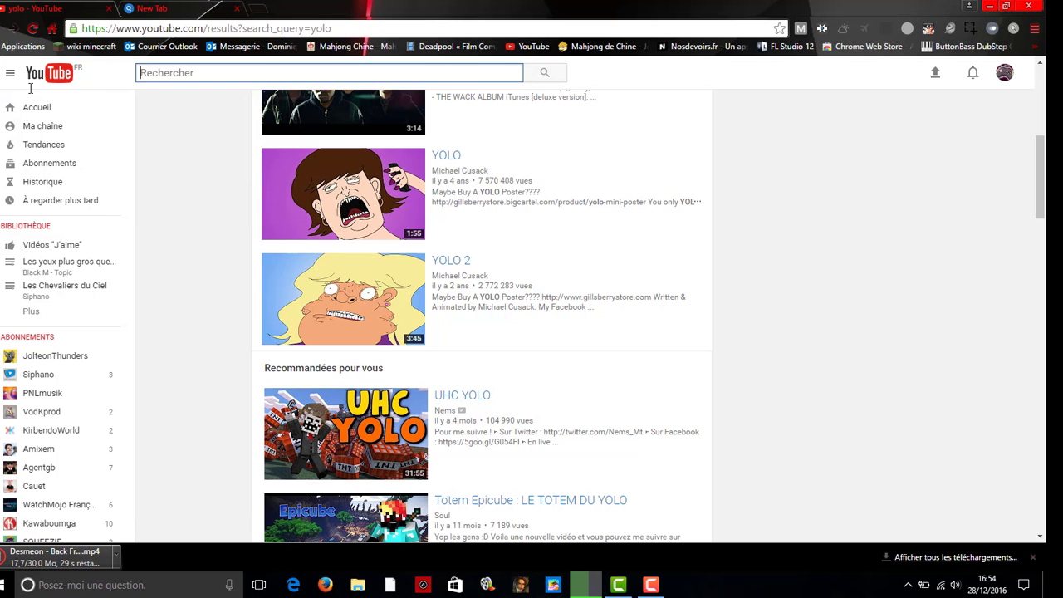
pyautogui.scroll(1, 30, 200)
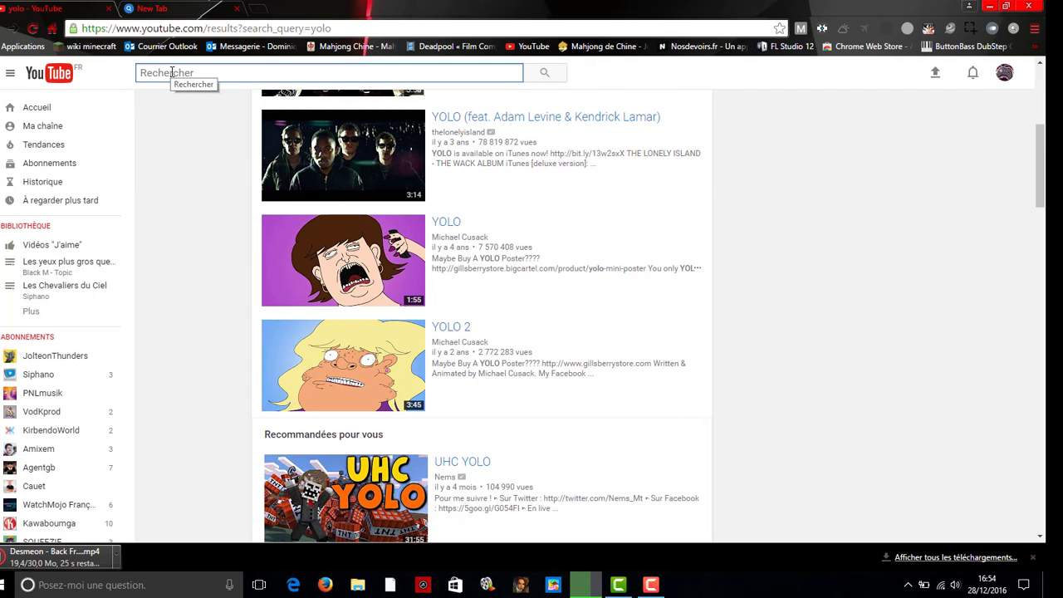
# - Go back to the Desmeon video page and pause the video
pyautogui.click(12, 28)
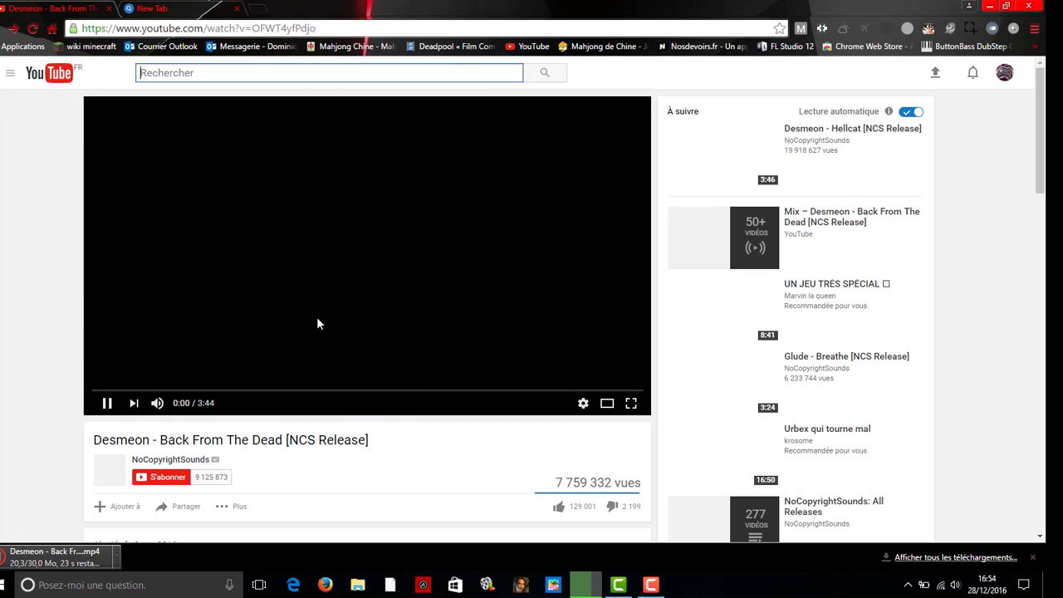
pyautogui.click(311, 340)
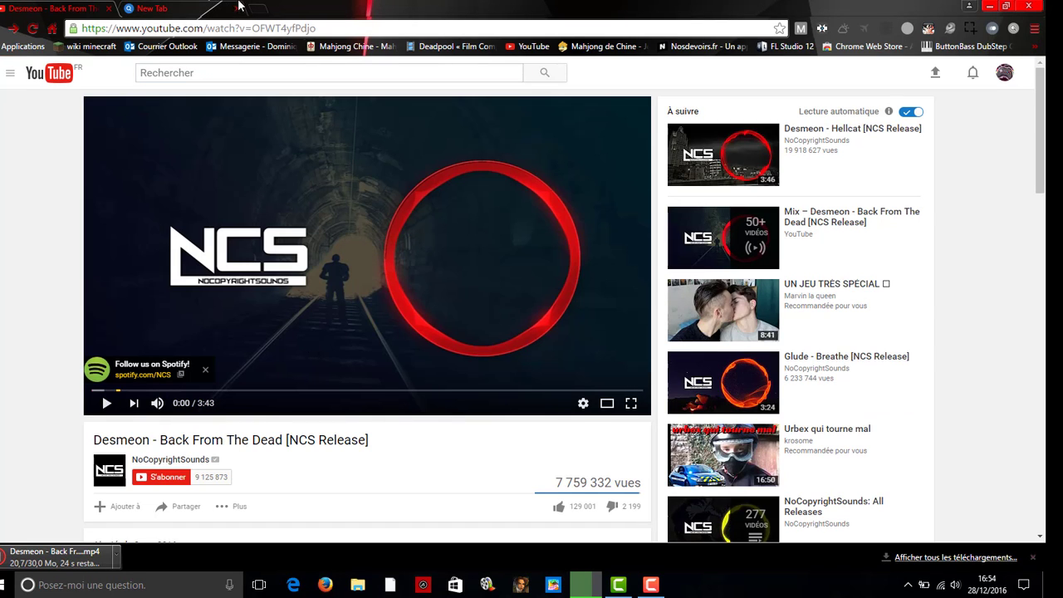
# - Search the web for "convertisseur youtube" in the blank tab and open the youtube-mp3.org converter
pyautogui.click(215, 7)
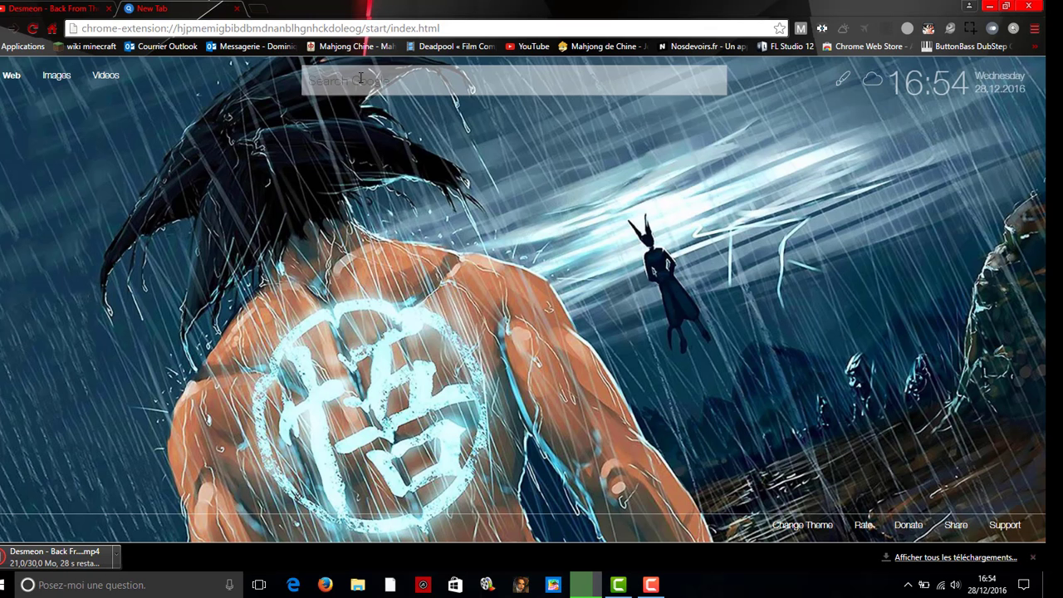
pyautogui.write('conve')
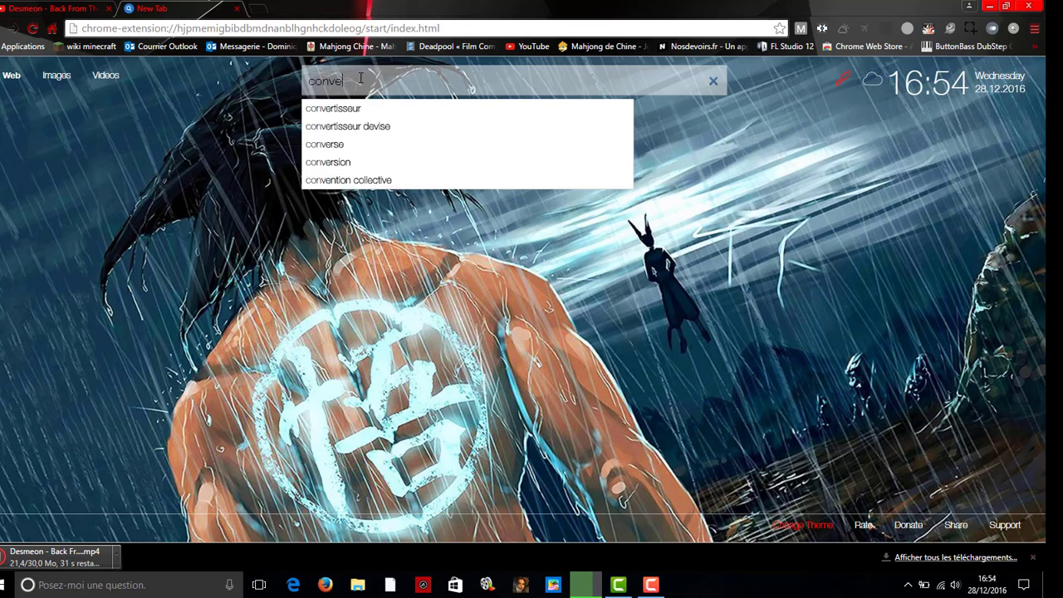
pyautogui.write('rtisseur')
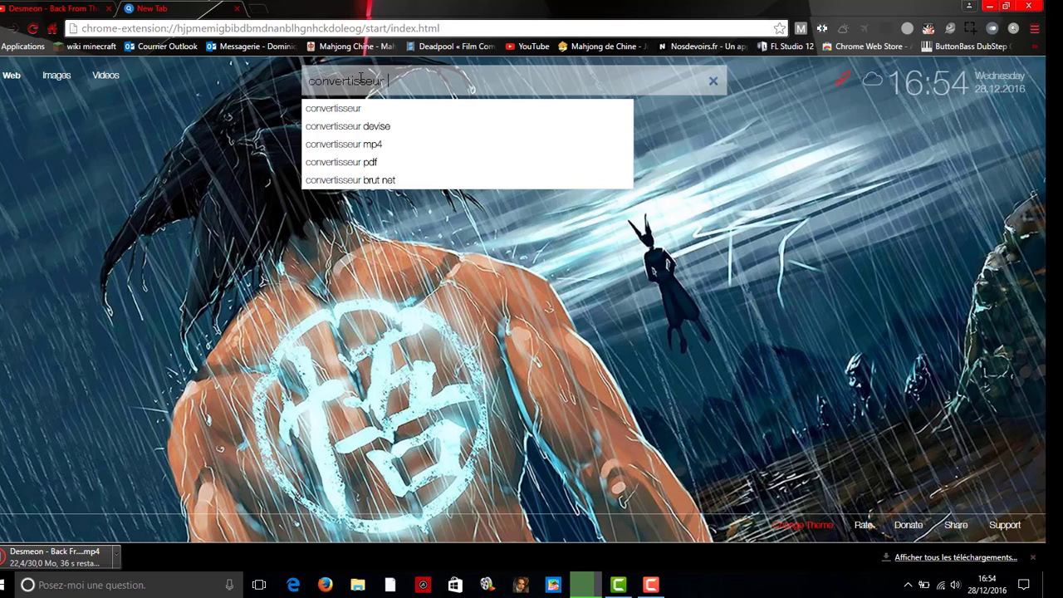
pyautogui.write(' you')
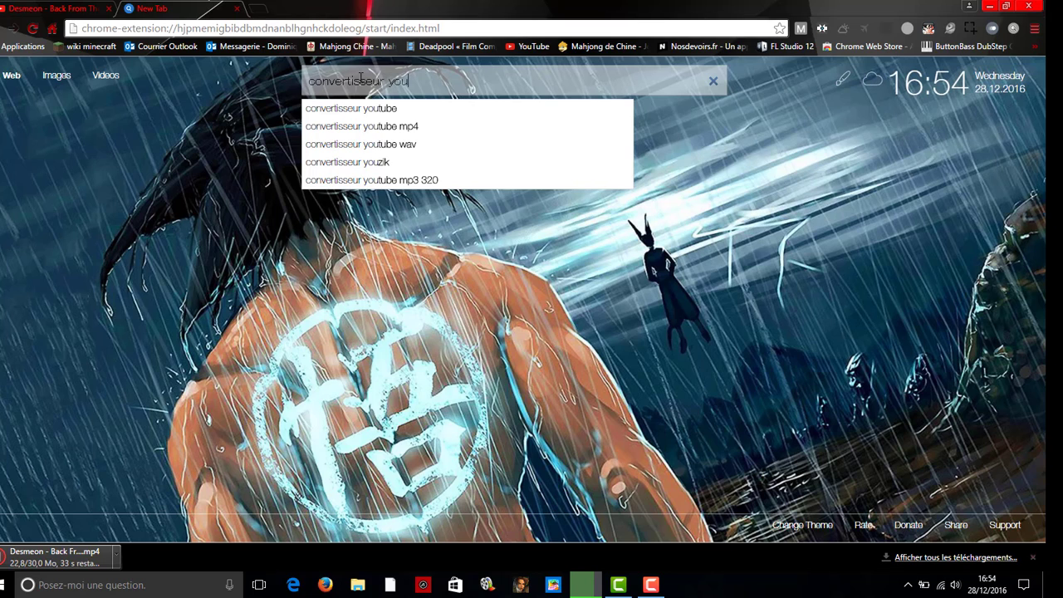
pyautogui.write('tube')
pyautogui.press('Return')
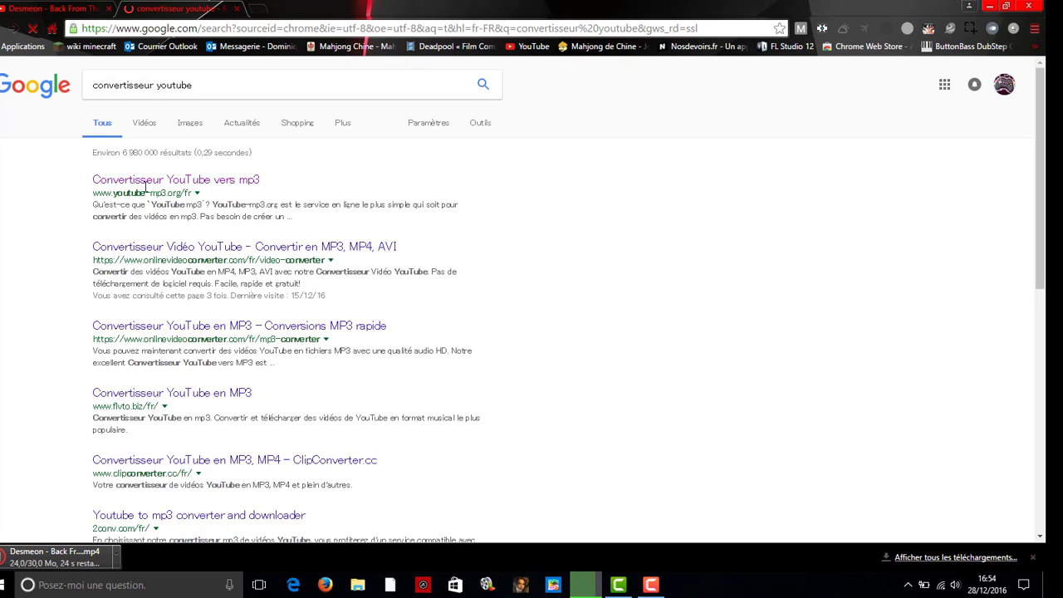
pyautogui.click(108, 202)
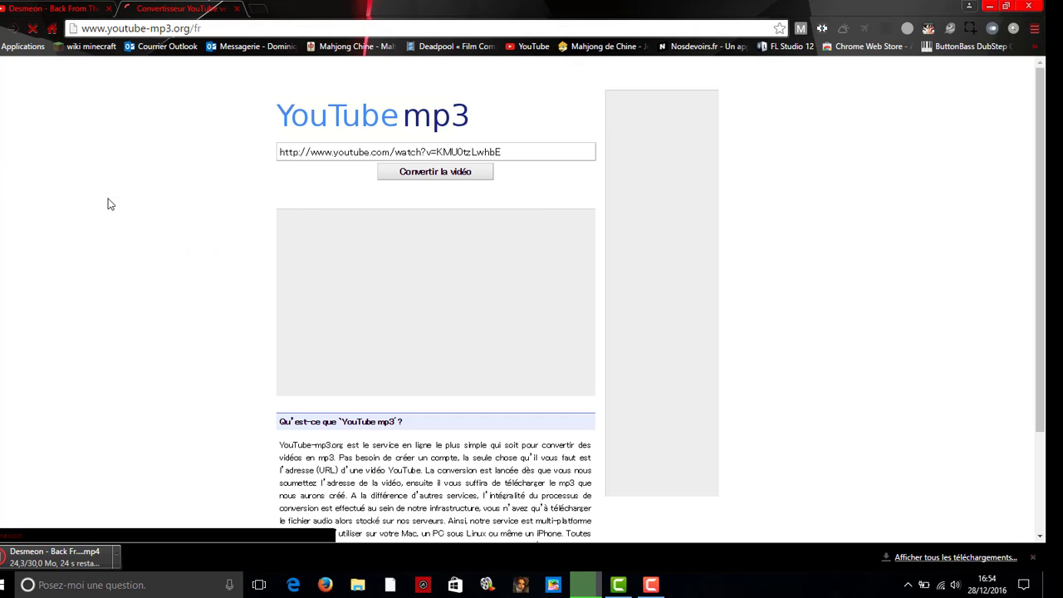
# - Replace the example address with the copied Desmeon video URL, convert the video and download the MP3
pyautogui.moveTo(511, 152); pyautogui.dragTo(161, 161)
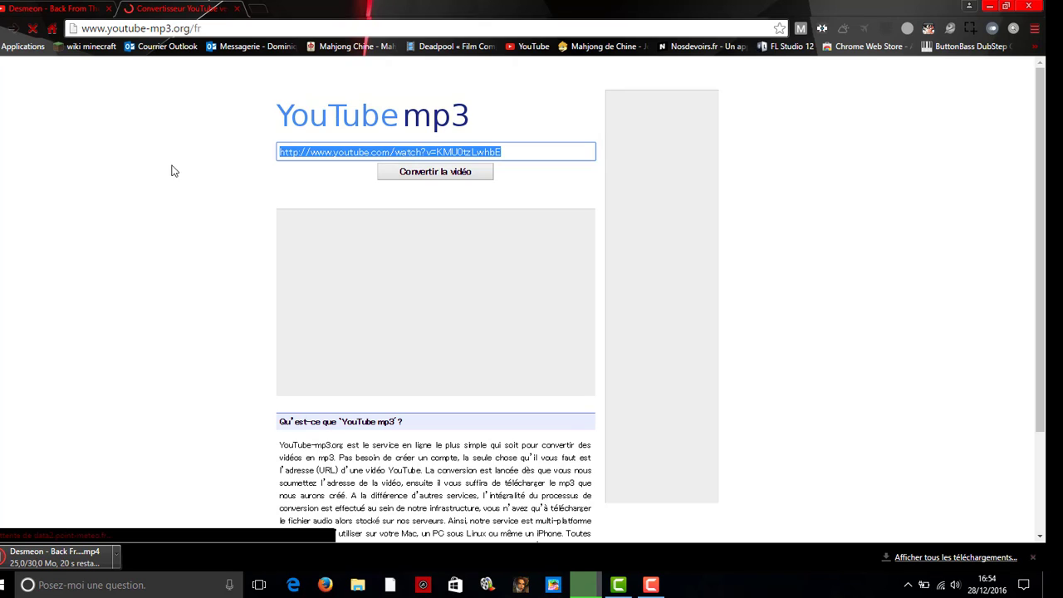
pyautogui.press('BackSpace')
pyautogui.rightClick(356, 151)
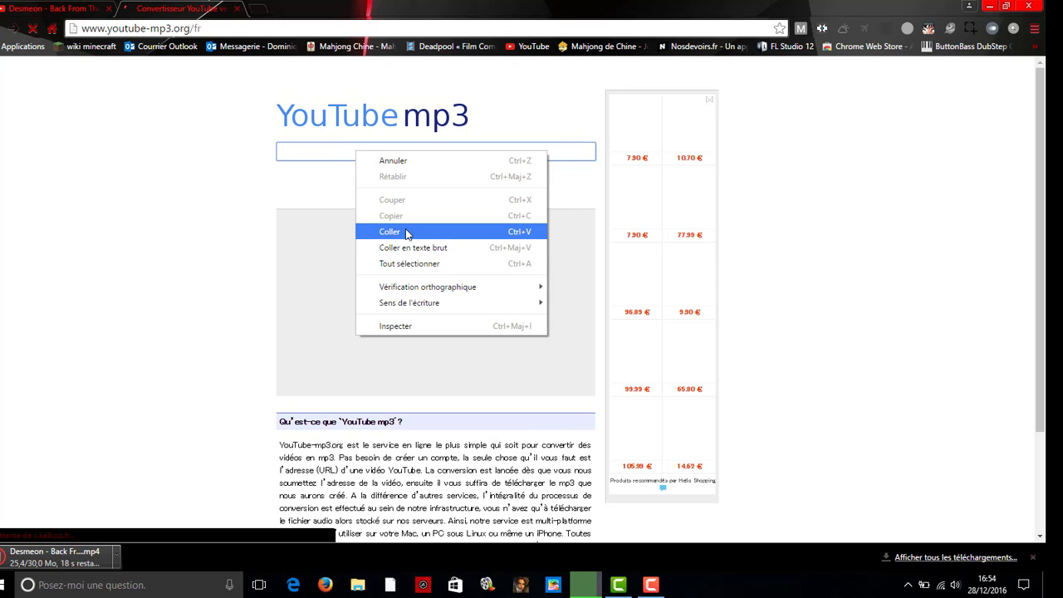
pyautogui.click(406, 230)
pyautogui.click(422, 174)
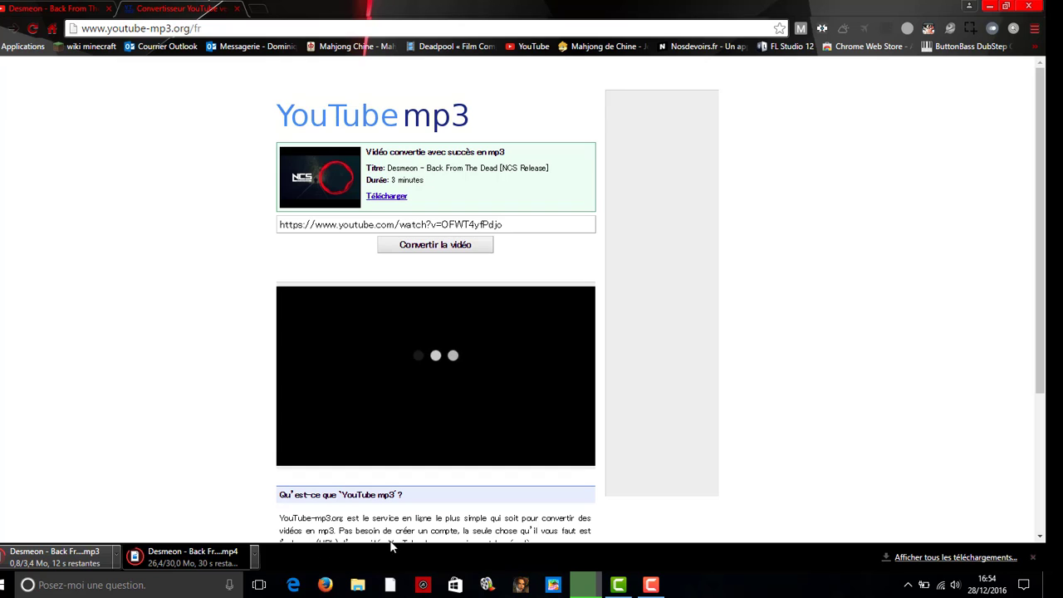
# - Set the Desmeon MP4 download to open automatically when it finishes and return to the Desmeon video page
pyautogui.click(177, 573)
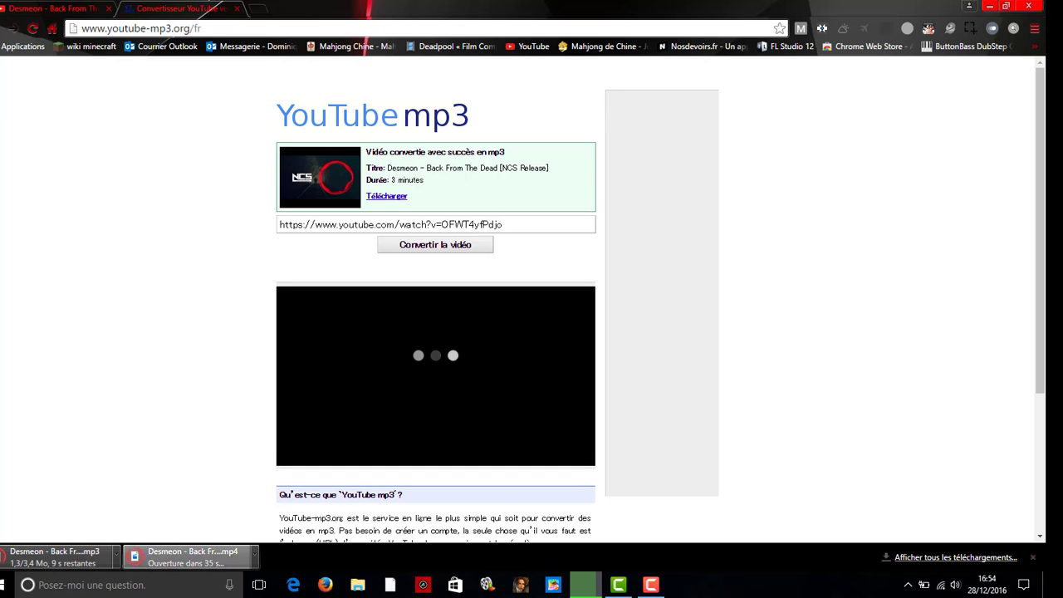
pyautogui.hotkey('ctrl', 'shift', 'Tab')
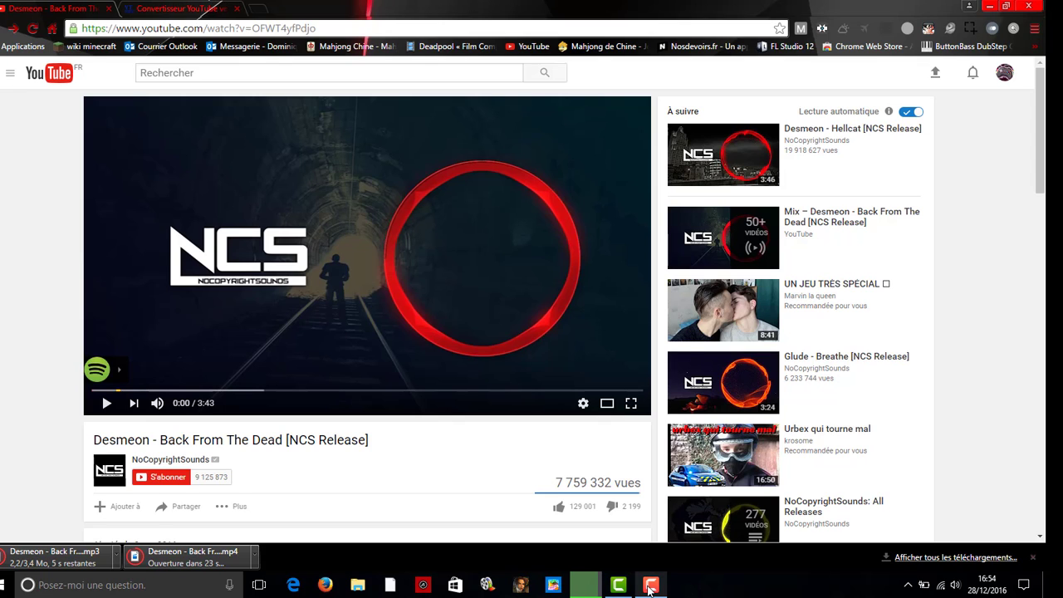
# - Bring up the Camtasia recorder window to check the recording duration and hide it again
pyautogui.moveTo(650, 588)
pyautogui.moveTo(653, 553)
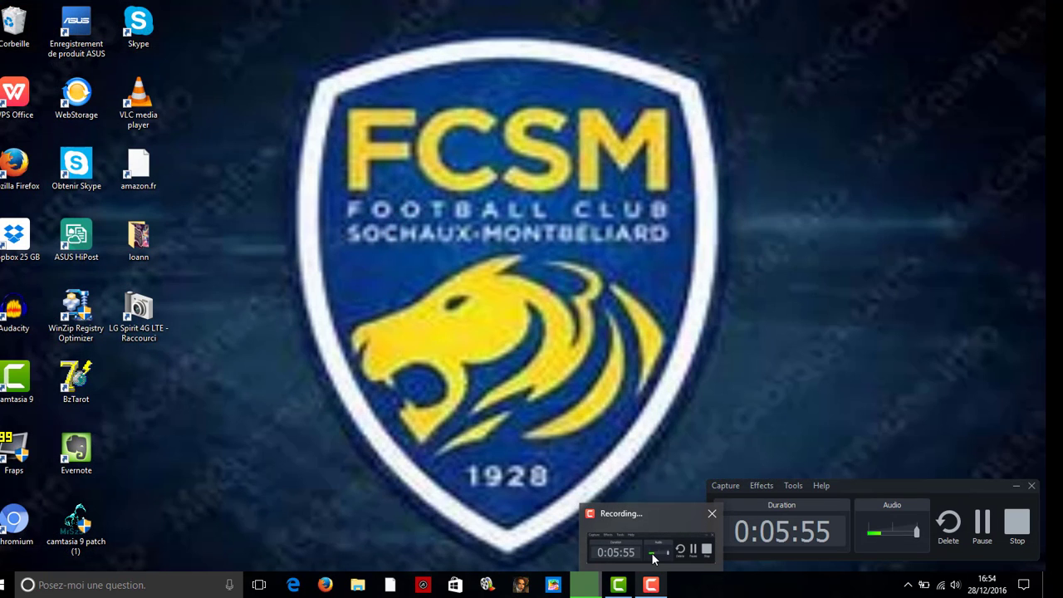
pyautogui.click(653, 555)
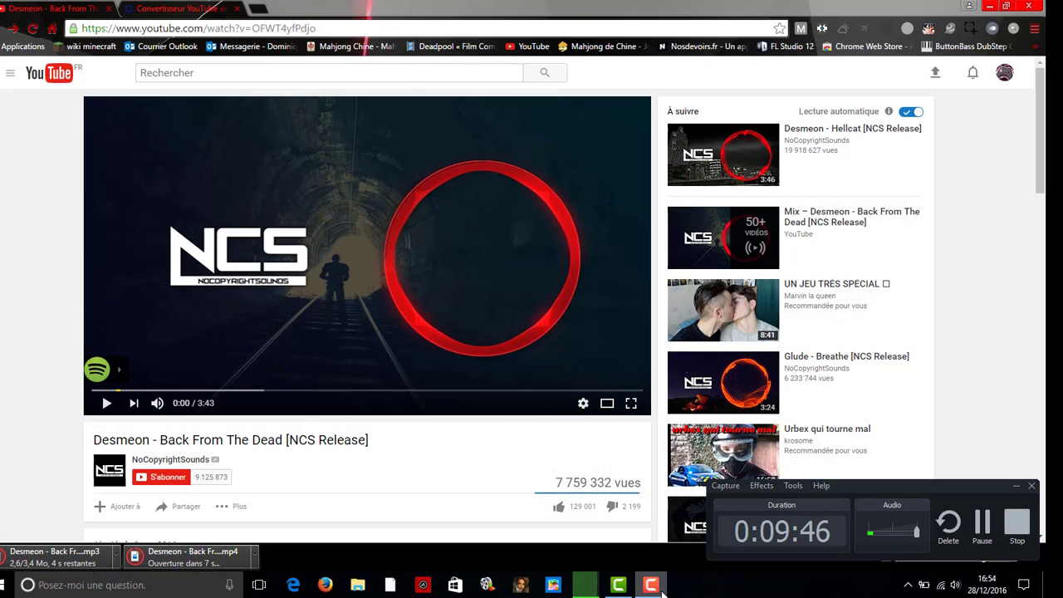
pyautogui.click(663, 583)
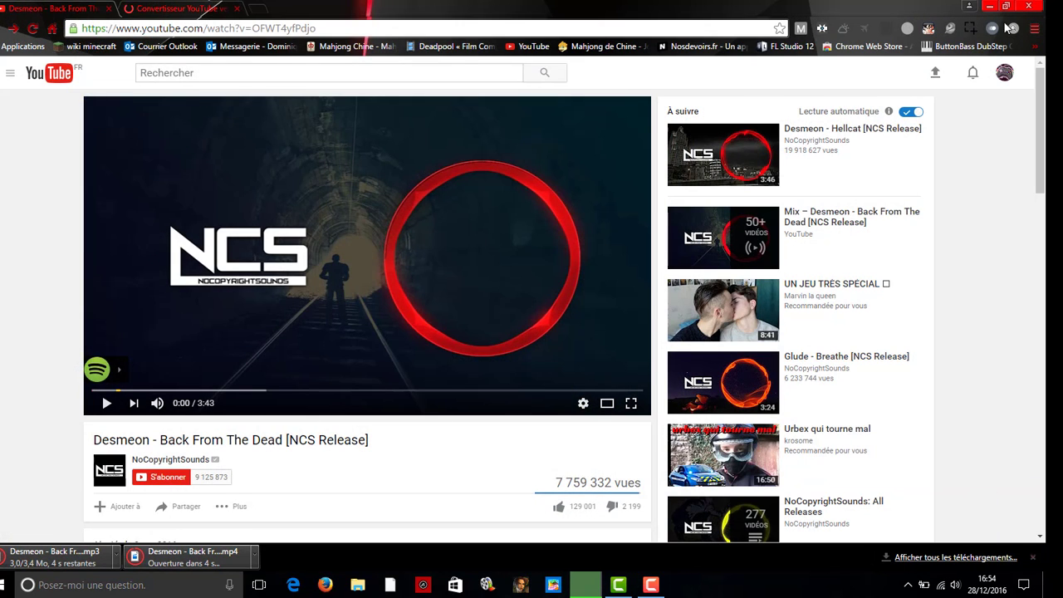
# - Open your own YouTube channel page and close the video player showing the downloaded MP4
pyautogui.click(13, 76)
pyautogui.click(64, 132)
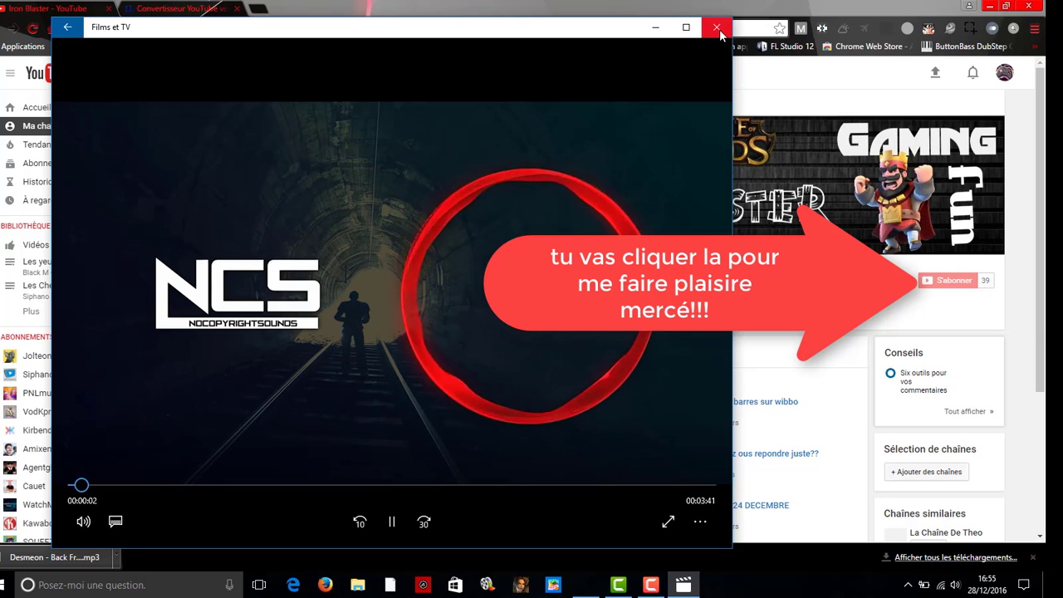
pyautogui.click(717, 28)
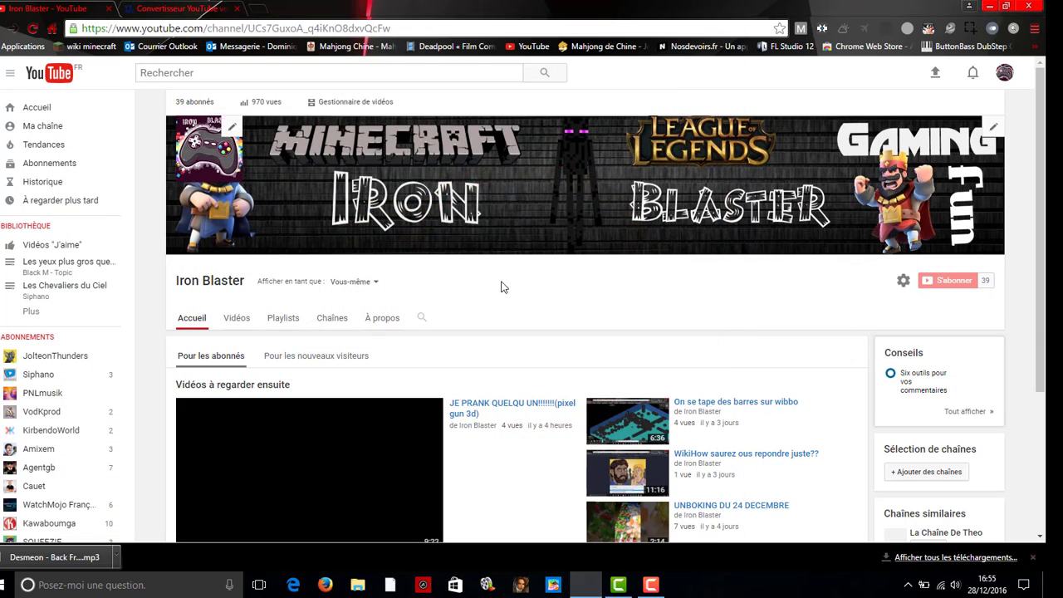
# - Open the channel's subscriber list and sort it by "Les plus populaires"
pyautogui.scroll(-1, 532, 282)
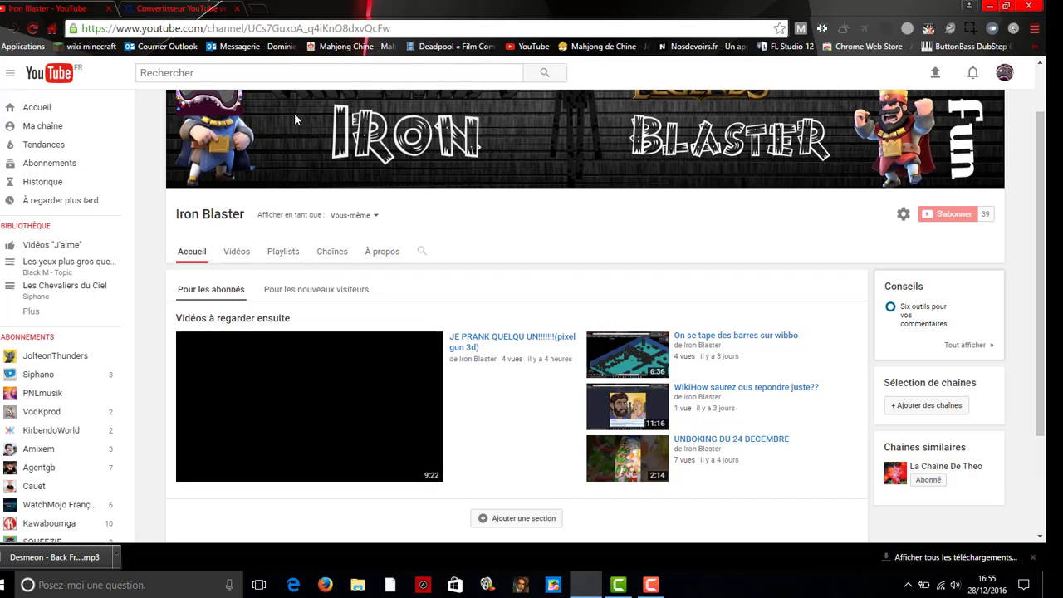
pyautogui.scroll(1, 294, 121)
pyautogui.click(195, 101)
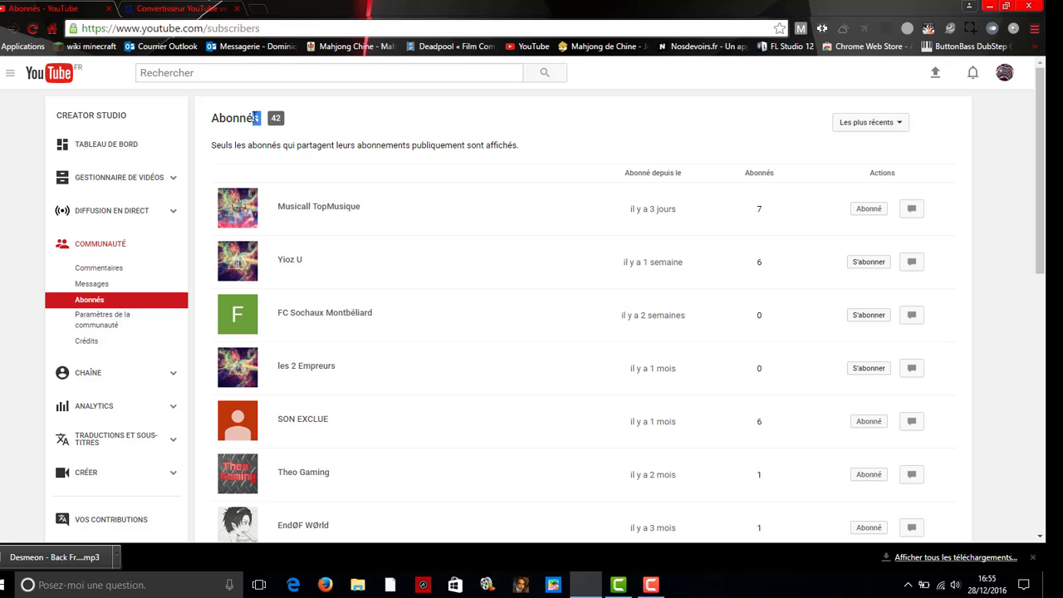
pyautogui.rightClick(861, 131)
pyautogui.click(861, 130)
pyautogui.click(864, 125)
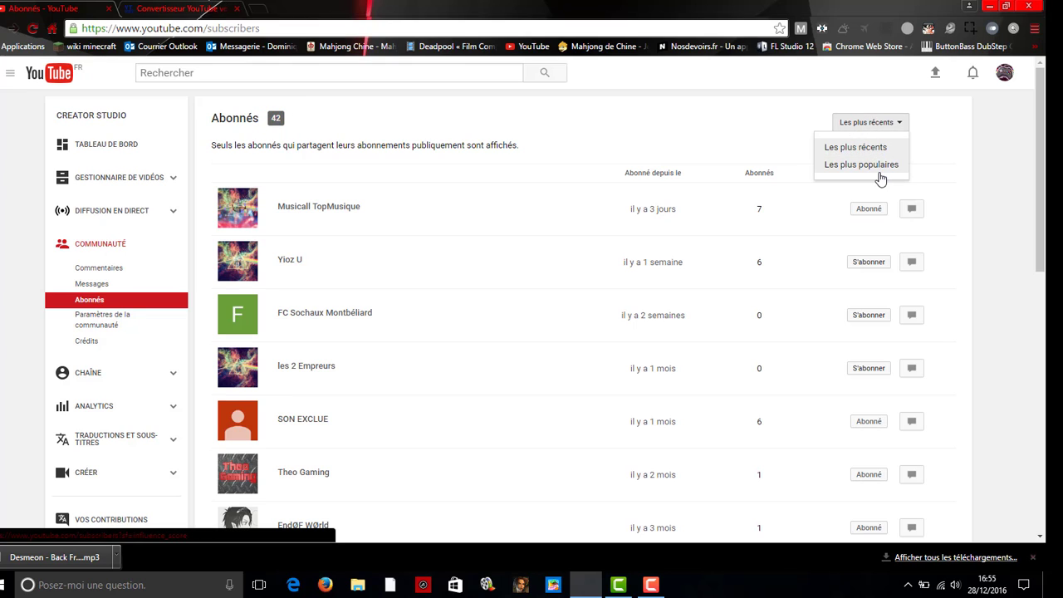
pyautogui.click(879, 167)
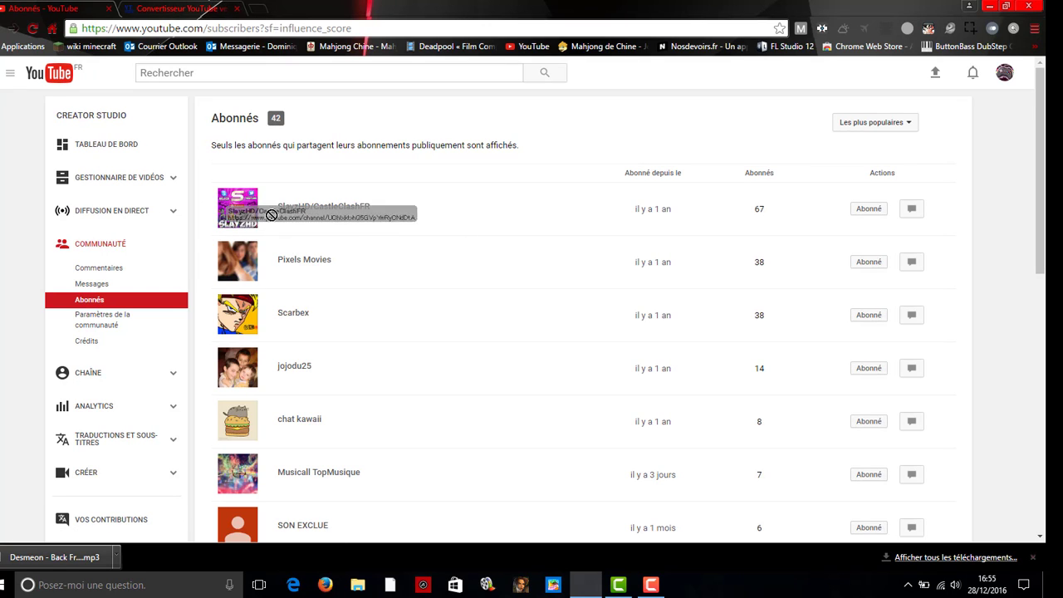
# - Look through the subscriber list and subscribe back to the channel "les 2 Empreurs"
pyautogui.scroll(-6, 344, 230)
pyautogui.scroll(6, 305, 238)
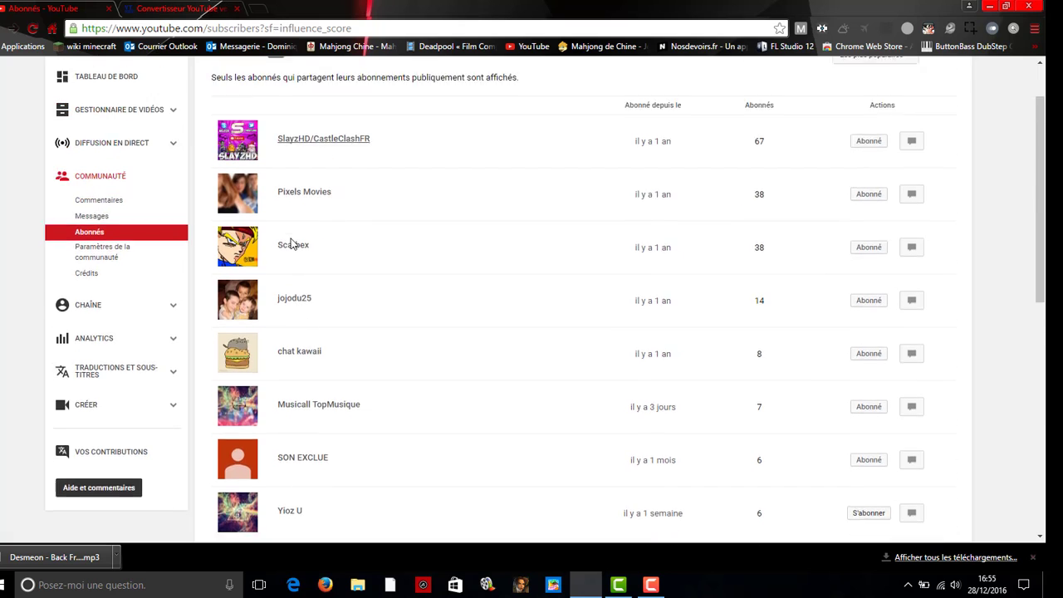
pyautogui.scroll(-1, 687, 208)
pyautogui.scroll(1, 686, 208)
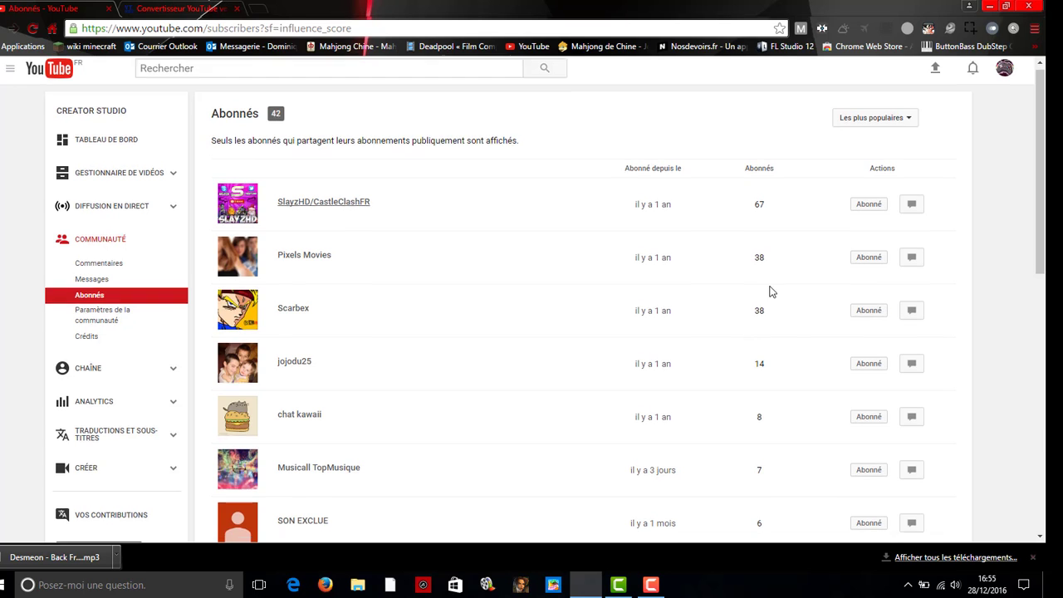
pyautogui.scroll(-5, 765, 282)
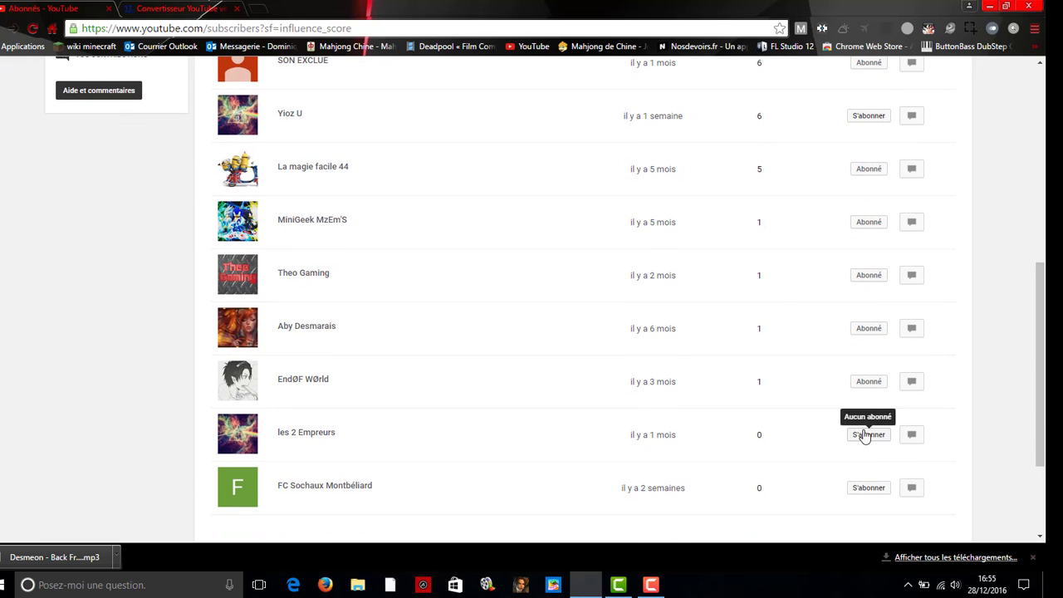
pyautogui.click(868, 435)
pyautogui.scroll(-2, 869, 470)
pyautogui.press('Home')
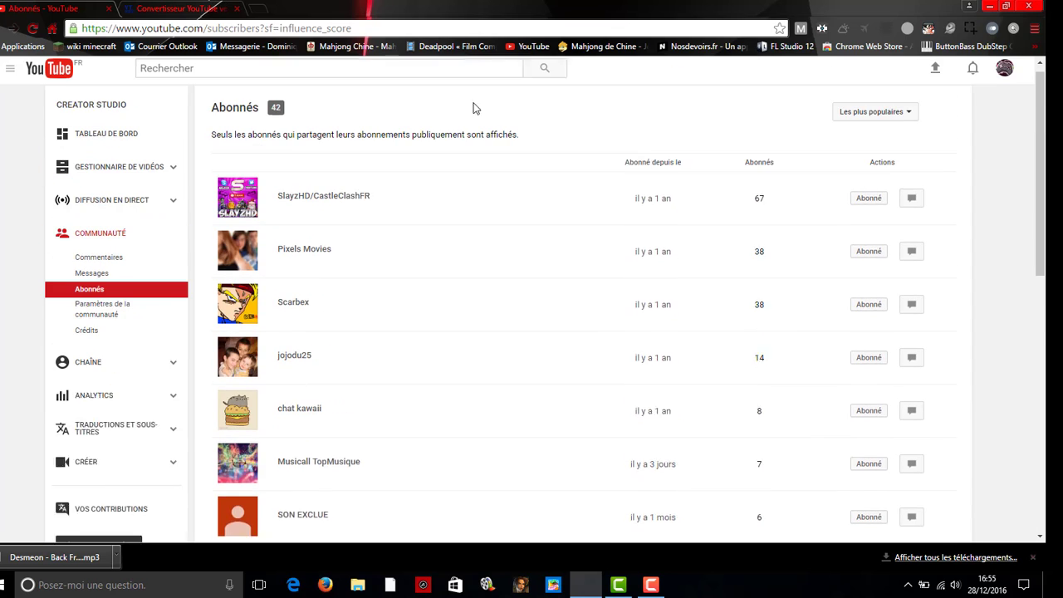
# - Sort the subscriber list by "Les plus récents", then view the available accounts and dismiss their list
pyautogui.click(868, 124)
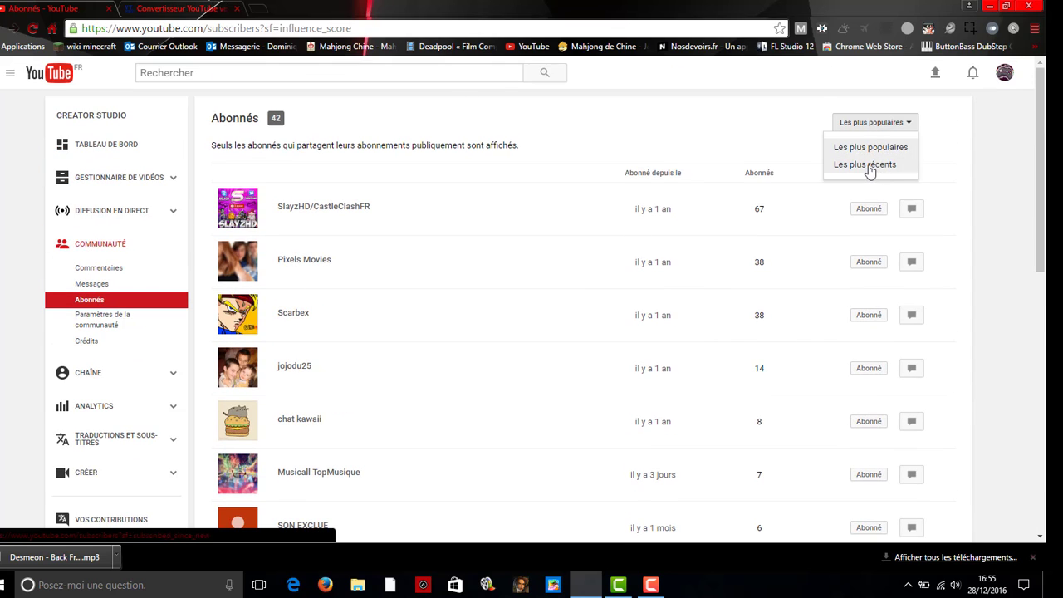
pyautogui.click(865, 164)
pyautogui.click(1004, 73)
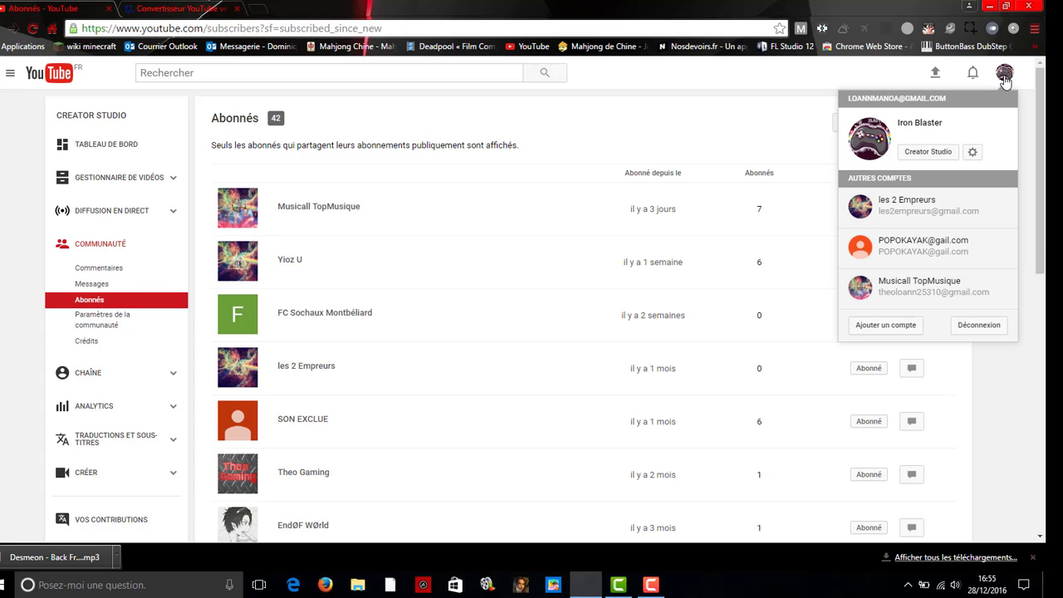
pyautogui.click(581, 139)
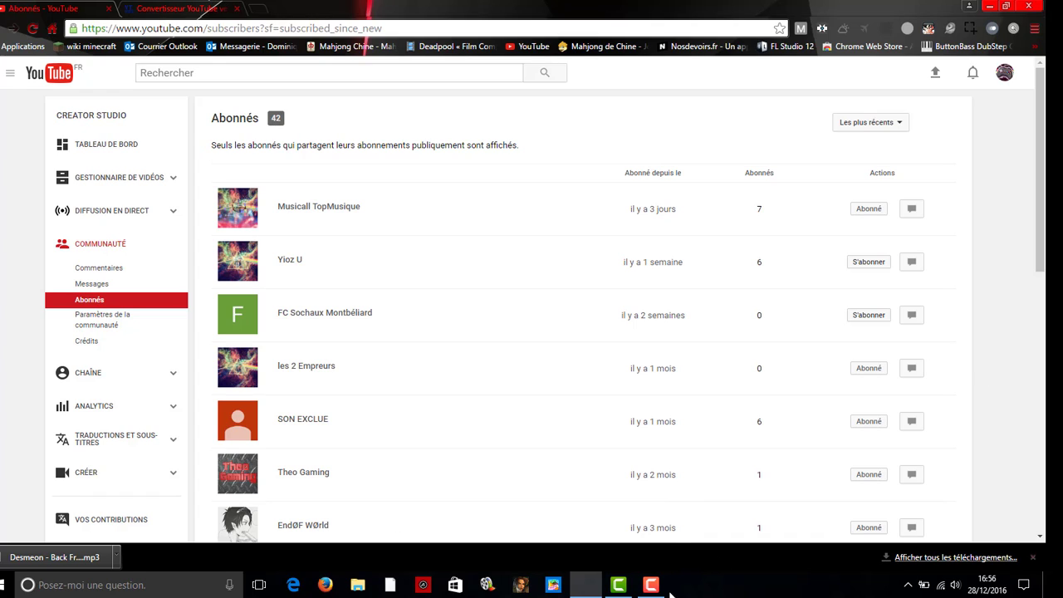
# - Close the Camtasia editor without saving the untitled project and stop the screen recording
pyautogui.click(619, 584)
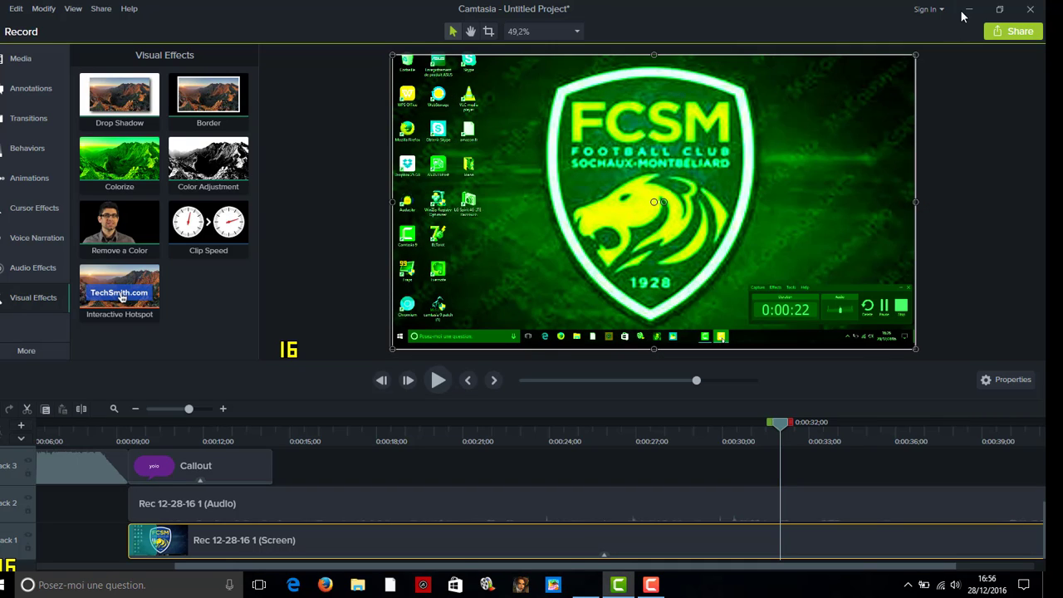
pyautogui.click(1029, 10)
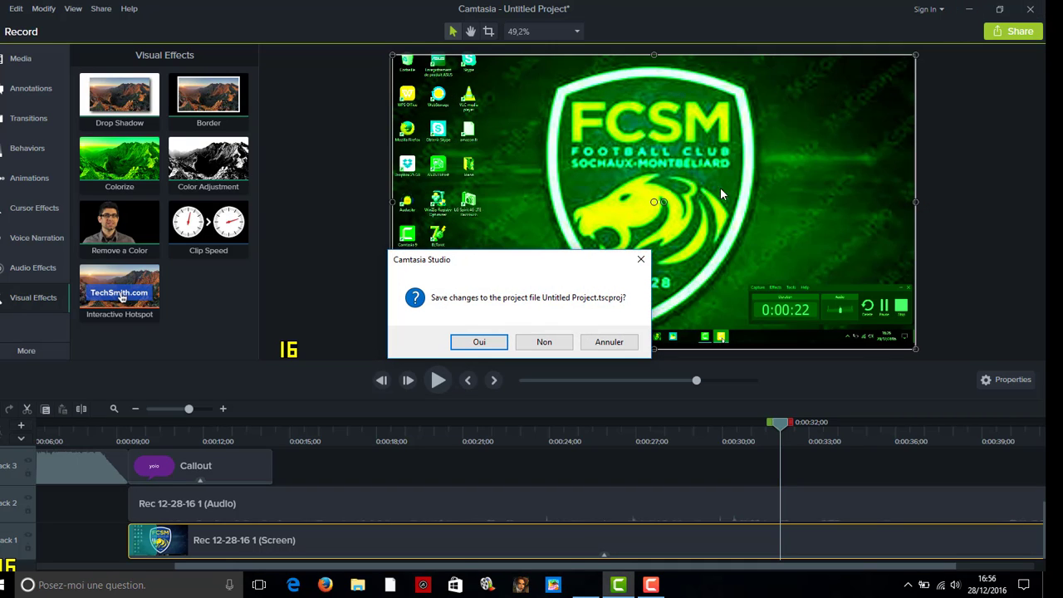
pyautogui.click(546, 341)
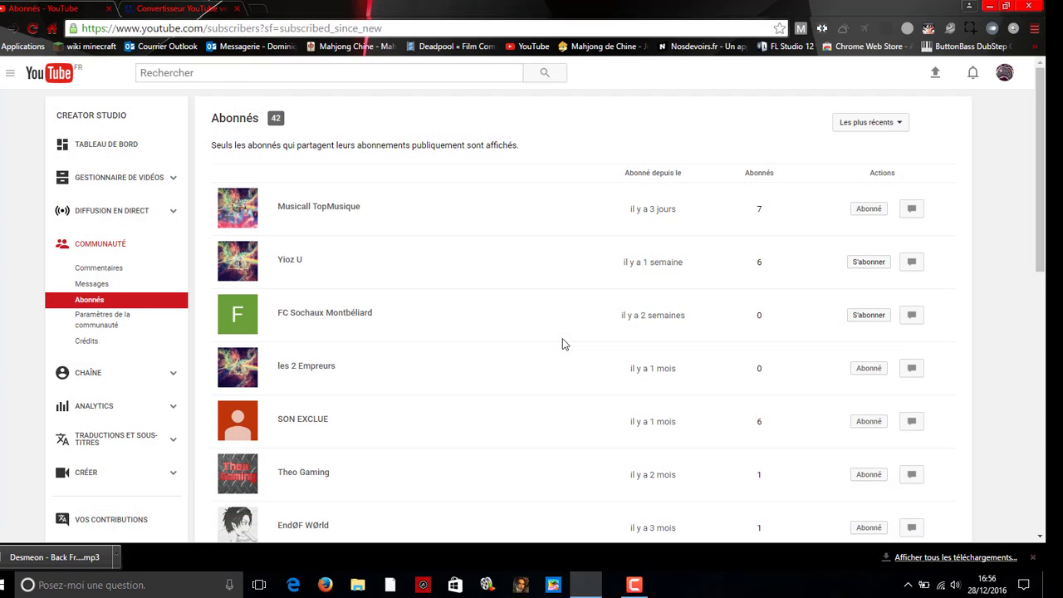
pyautogui.click(629, 588)
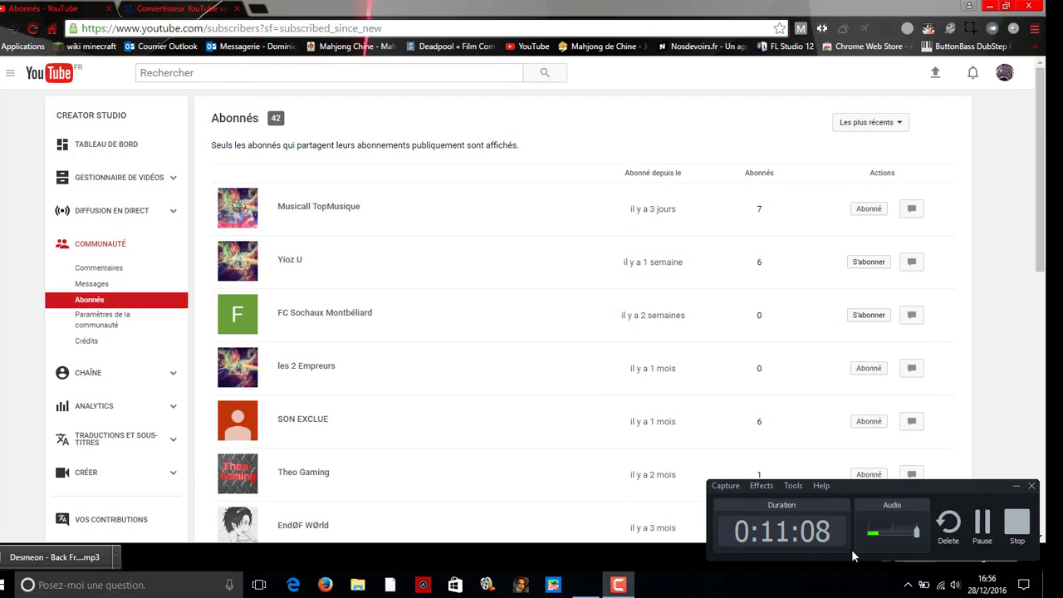
pyautogui.click(1020, 523)
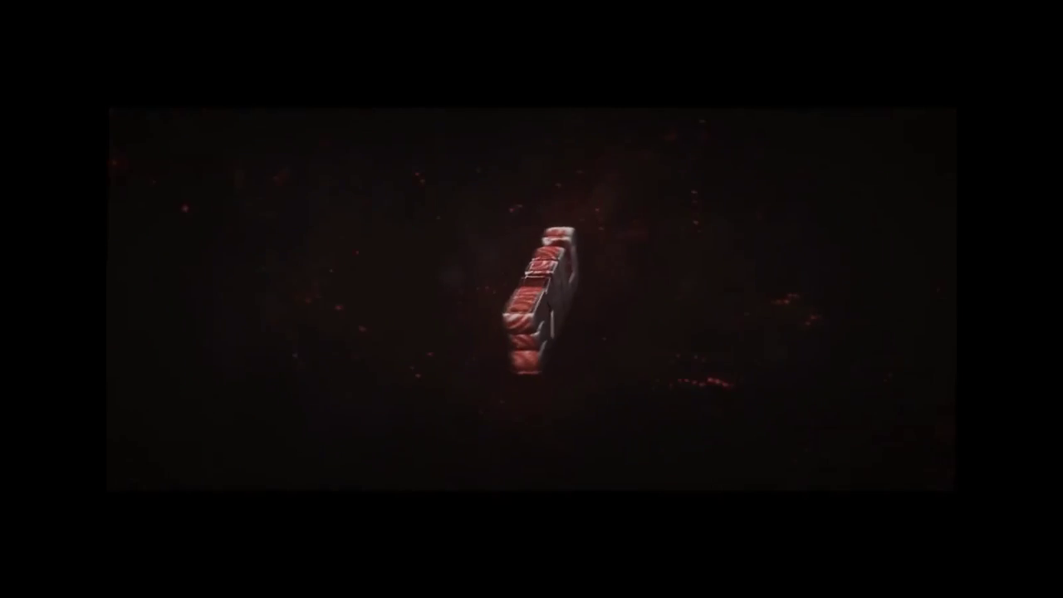